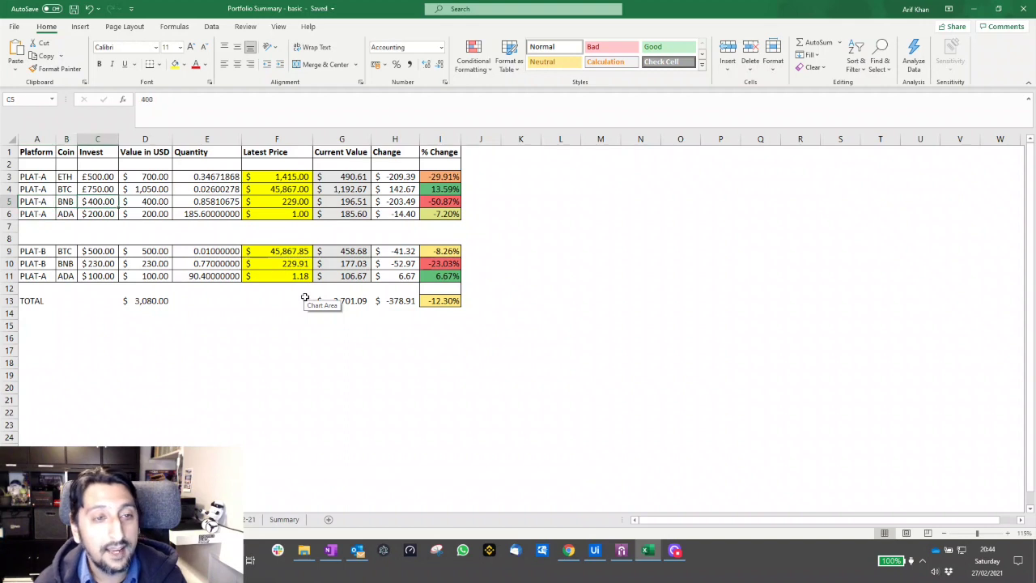
# Examine the ETH row's coin, invested amount and the formulas in the Value in USD column.
pyautogui.press('Right')
pyautogui.press('Right')
pyautogui.press('Right')
pyautogui.press('Right')
pyautogui.press('Right')
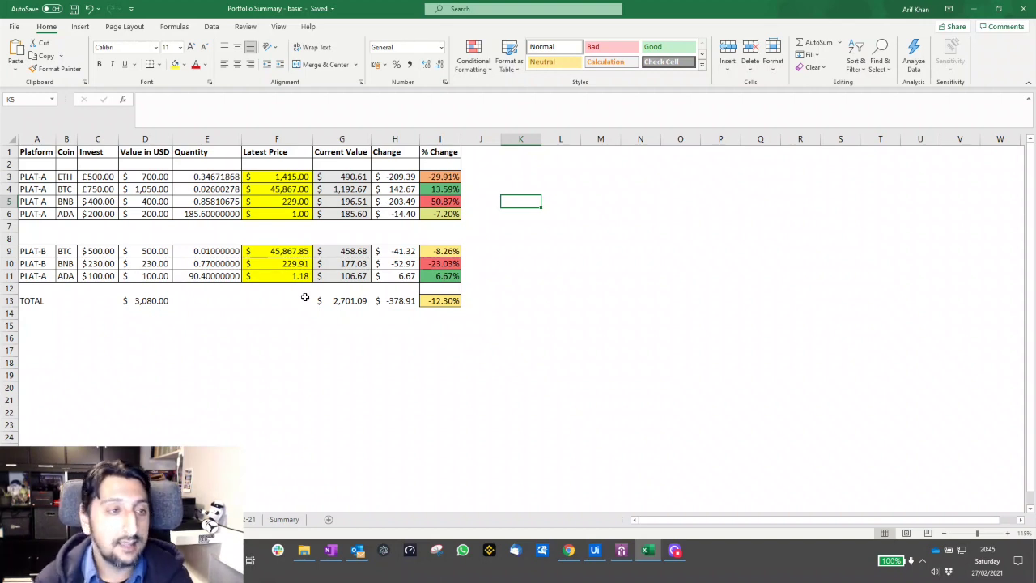
pyautogui.hotkey('ctrl', 'Home')
pyautogui.press('Down')
pyautogui.press('Down')
pyautogui.press('Right')
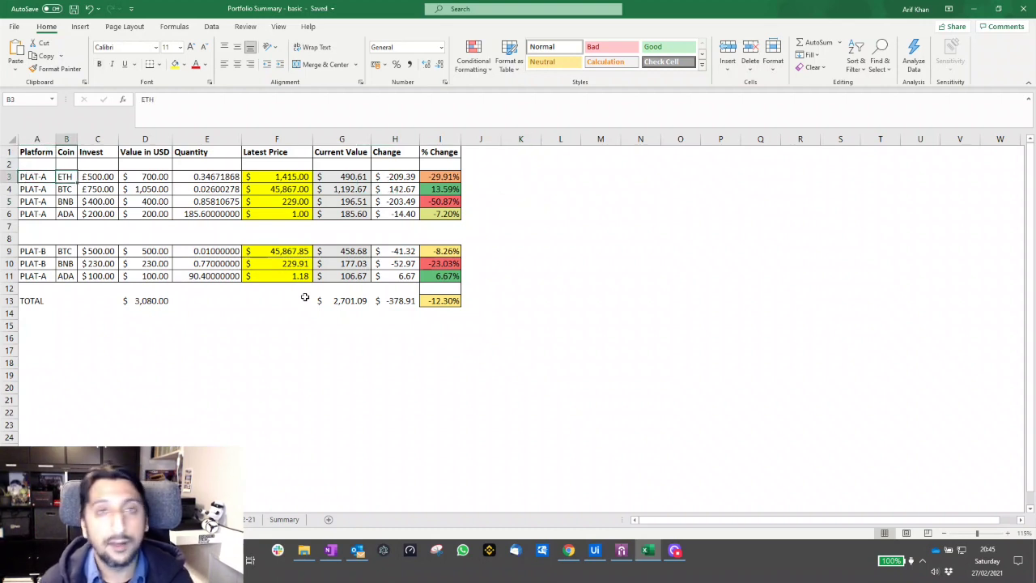
pyautogui.press('Right')
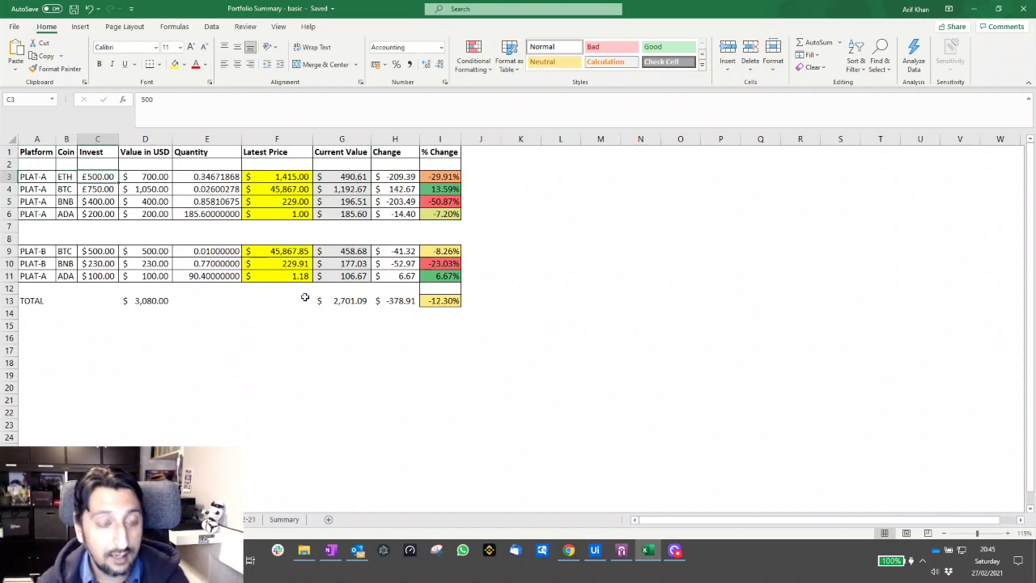
pyautogui.press('Right')
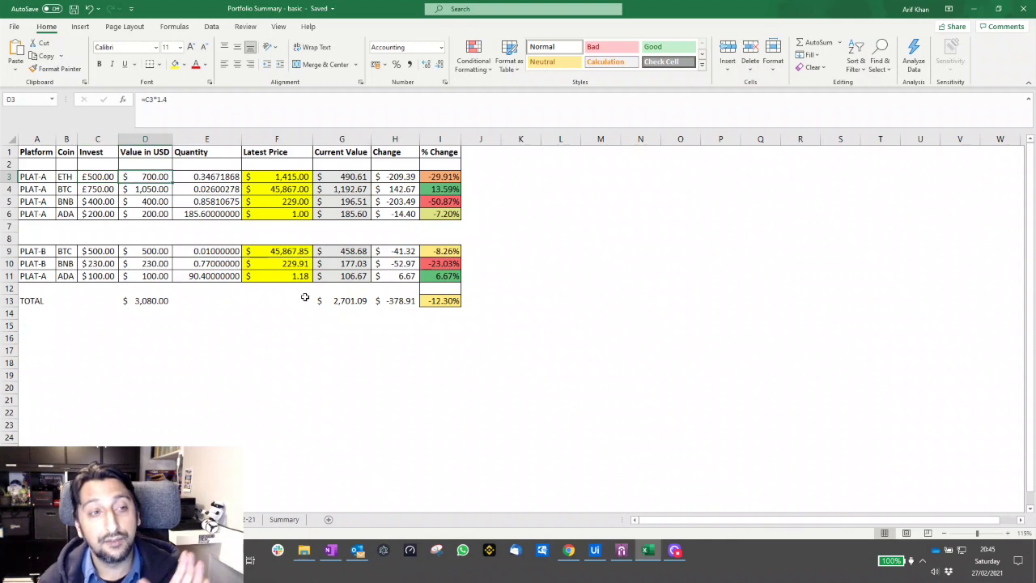
pyautogui.press('Down')
pyautogui.press('Down')
pyautogui.press('Down')
pyautogui.press('Up')
pyautogui.press('Up')
pyautogui.press('Up')
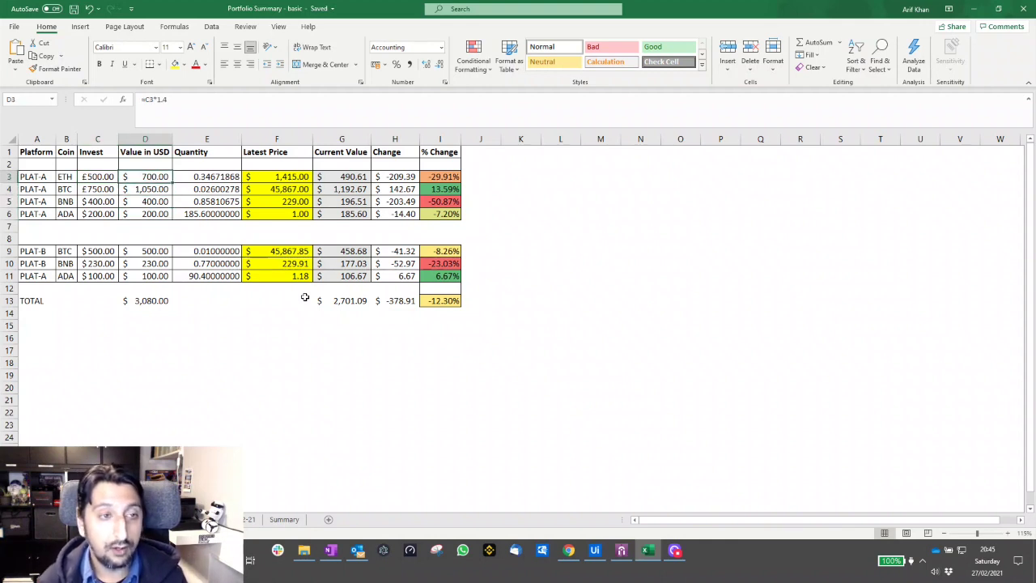
# Examine the ETH row's quantity and latest price, and the Current Value formulas that multiply them.
pyautogui.press('Right')
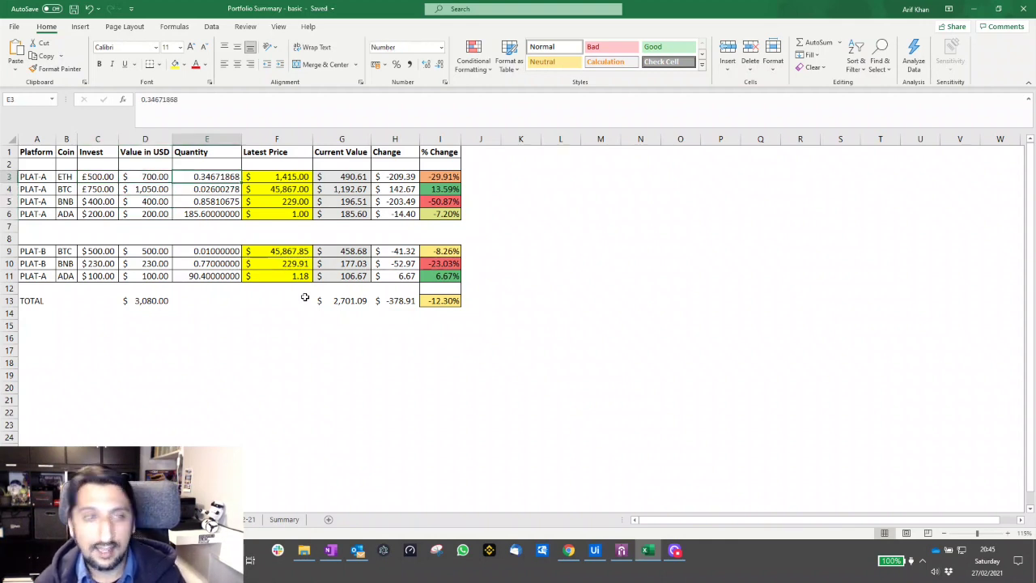
pyautogui.press('Right')
pyautogui.press('Left')
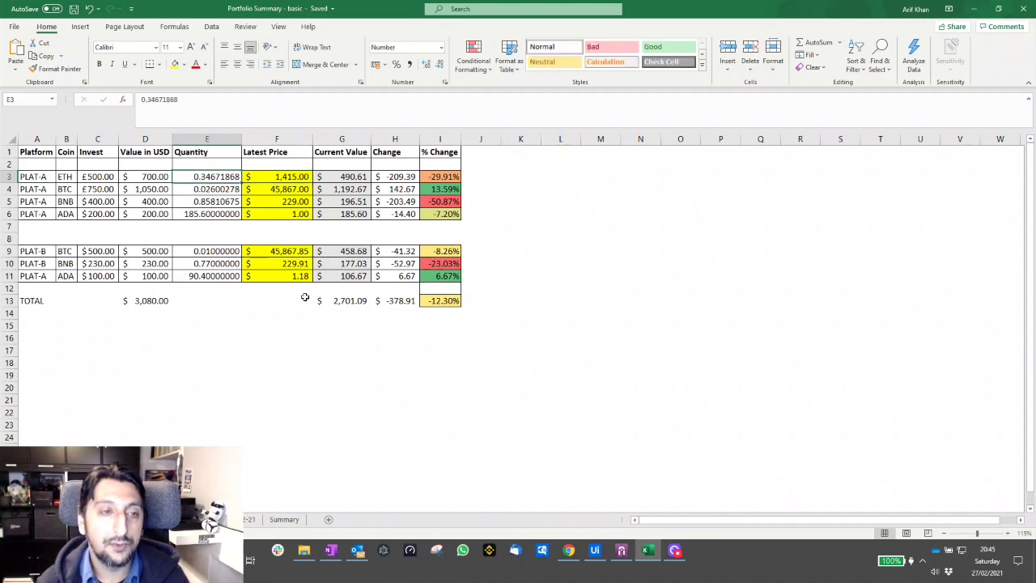
pyautogui.press('Right')
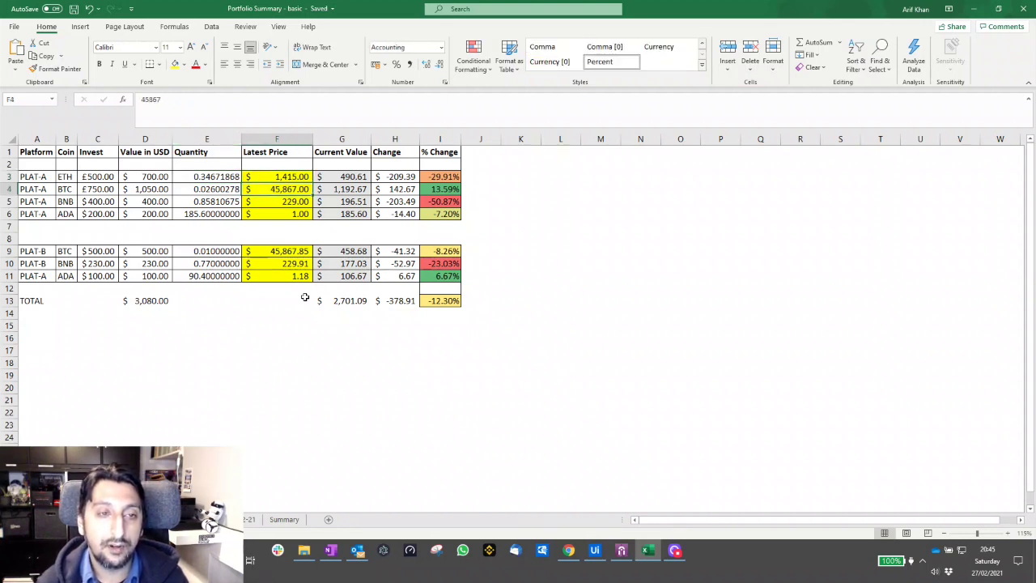
pyautogui.press('Right')
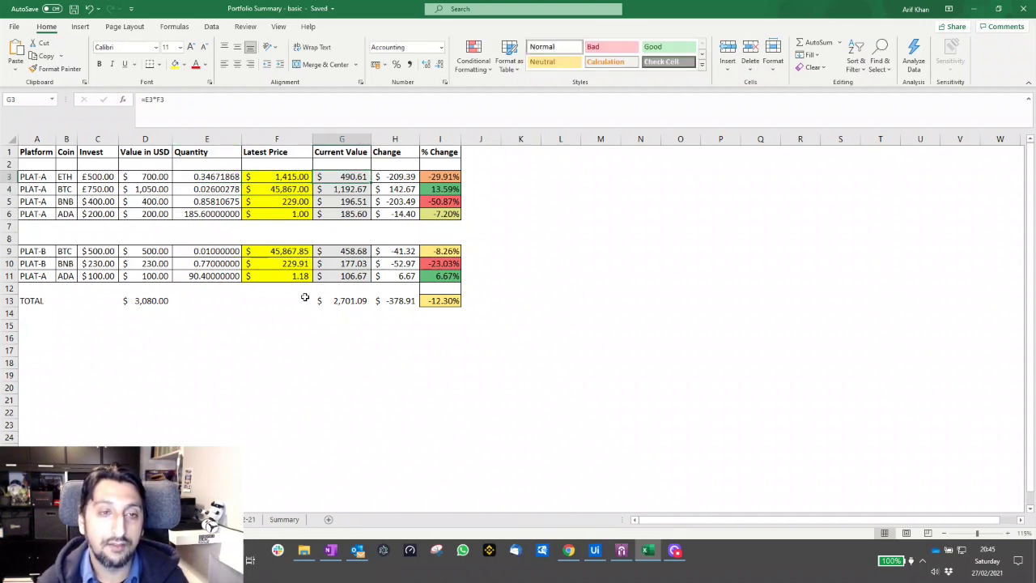
pyautogui.press('Down')
pyautogui.press('Down')
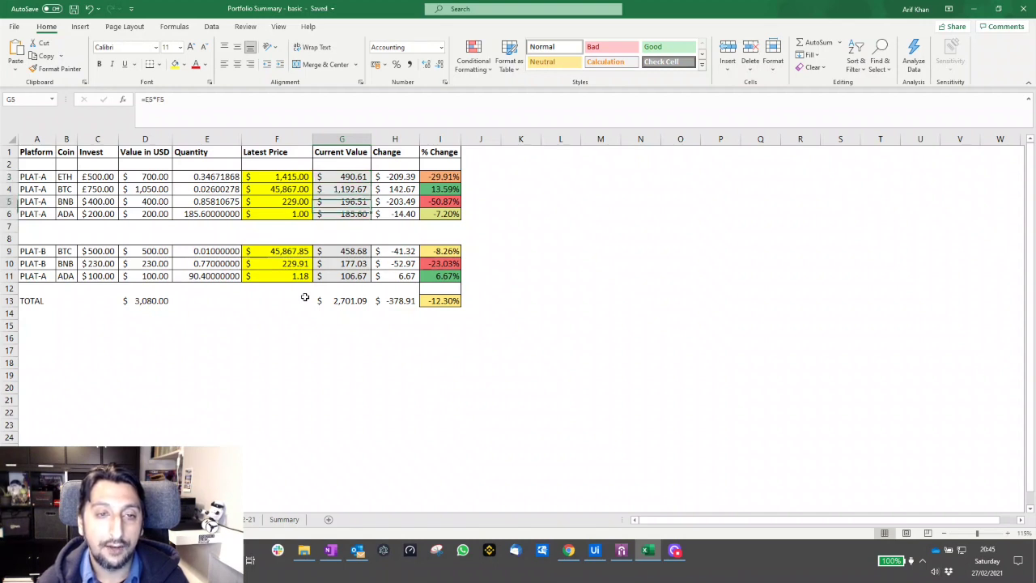
pyautogui.press('Up')
pyautogui.press('Up')
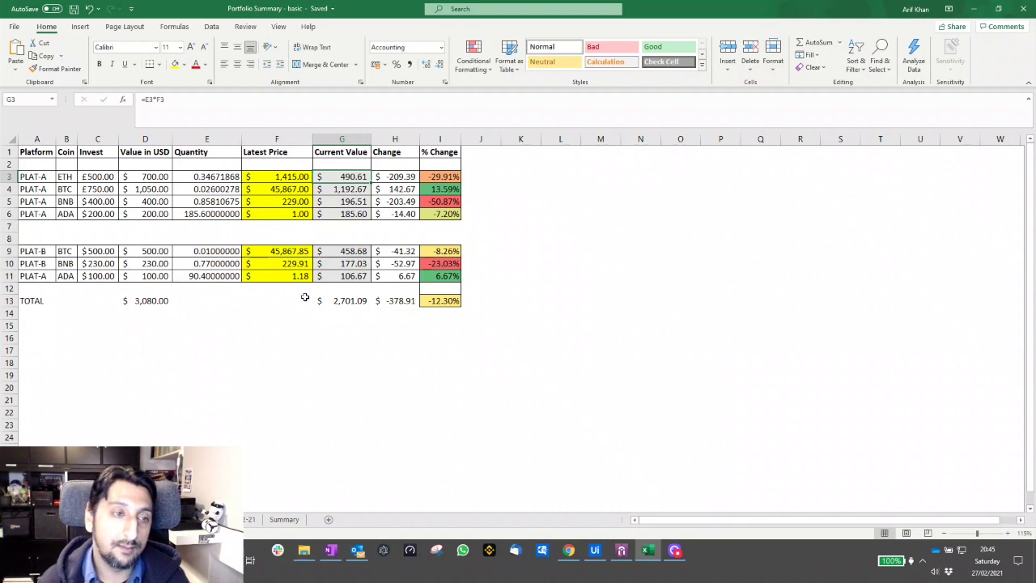
pyautogui.press('Left')
pyautogui.press('Left')
pyautogui.press('Right')
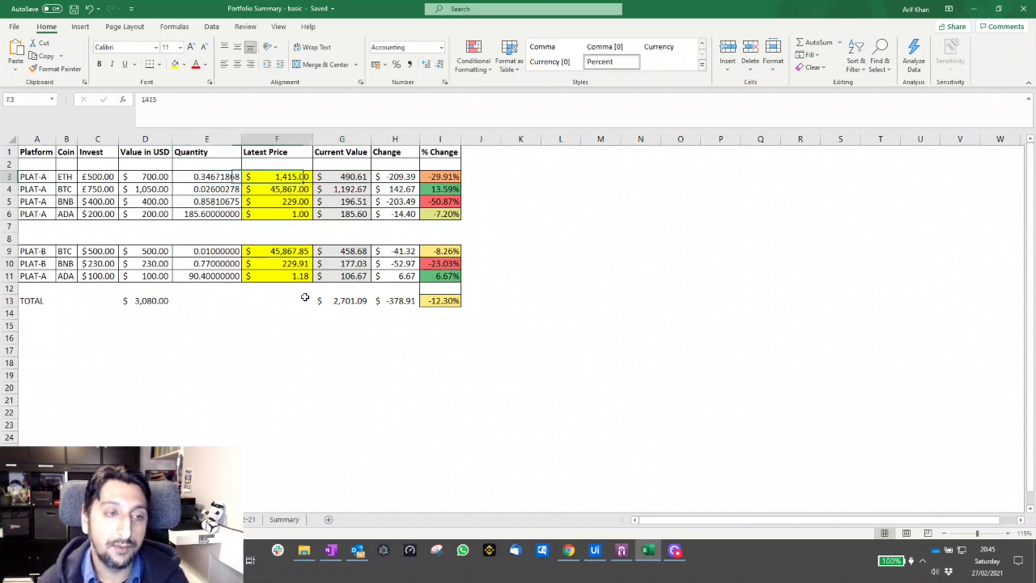
# Examine the Change and % Change cells in the ETH row and compare them with its current value.
pyautogui.press('Right')
pyautogui.press('Right')
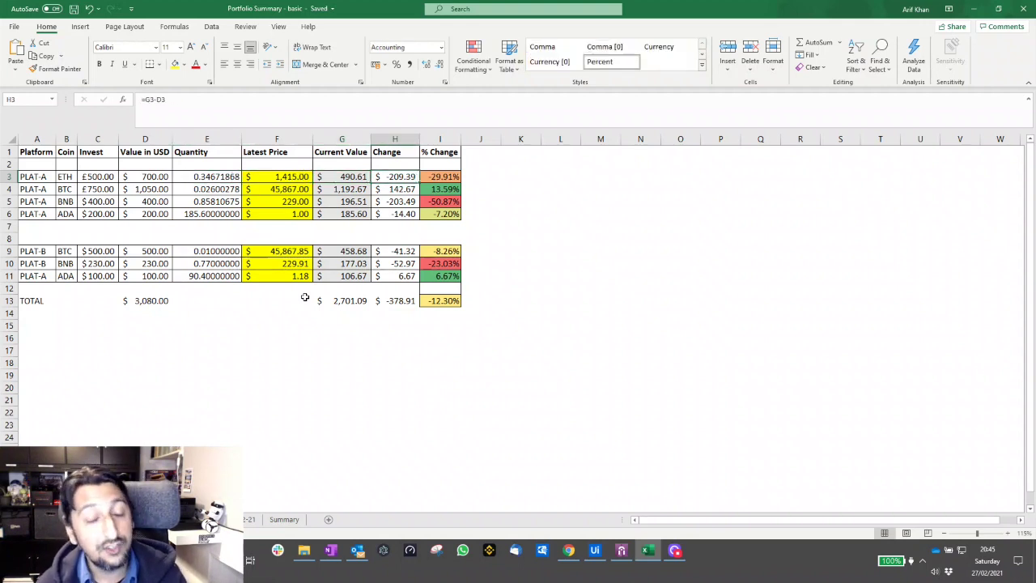
pyautogui.press('Right')
pyautogui.press('Left')
pyautogui.press('Left')
pyautogui.press('Left')
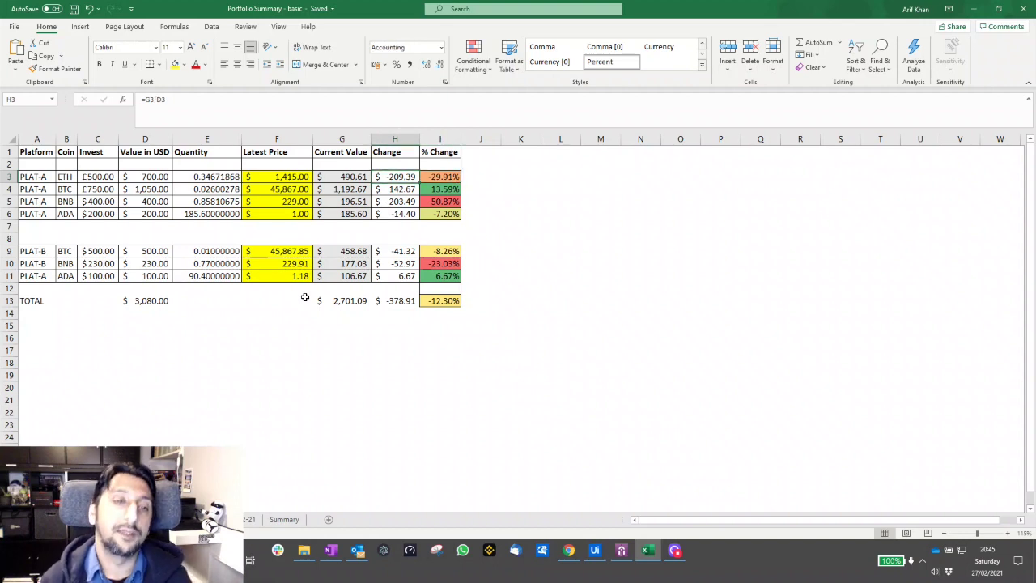
pyautogui.press('Right')
pyautogui.press('Right')
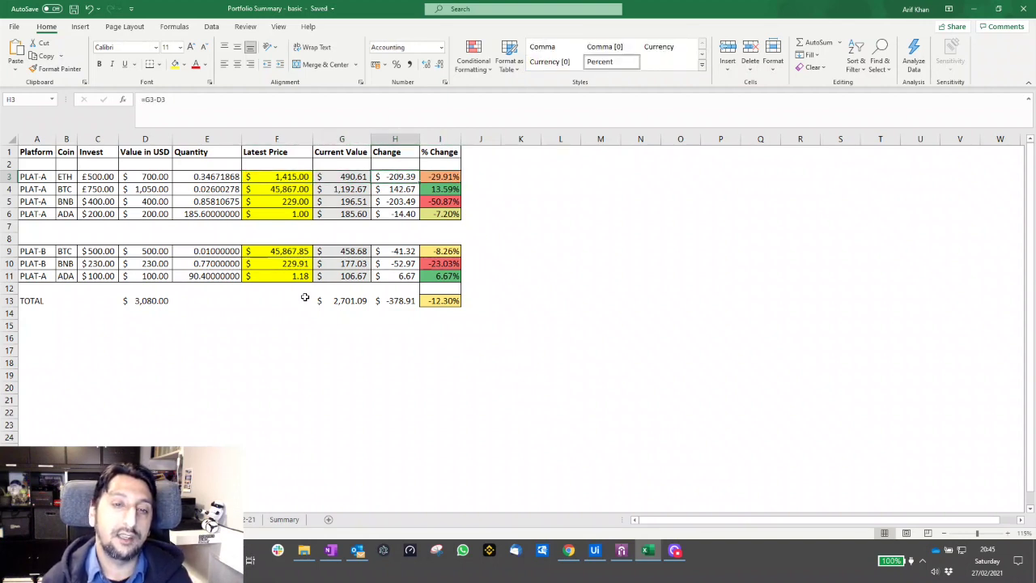
pyautogui.press('Right')
pyautogui.press('Left')
pyautogui.press('Left')
pyautogui.press('Right')
pyautogui.press('Right')
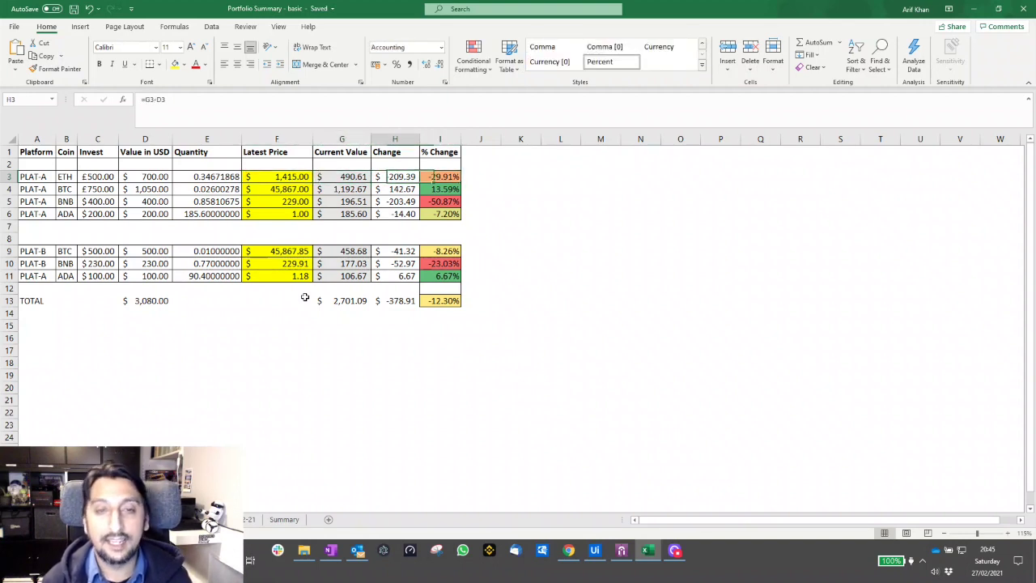
pyautogui.press('Left')
pyautogui.press('Left')
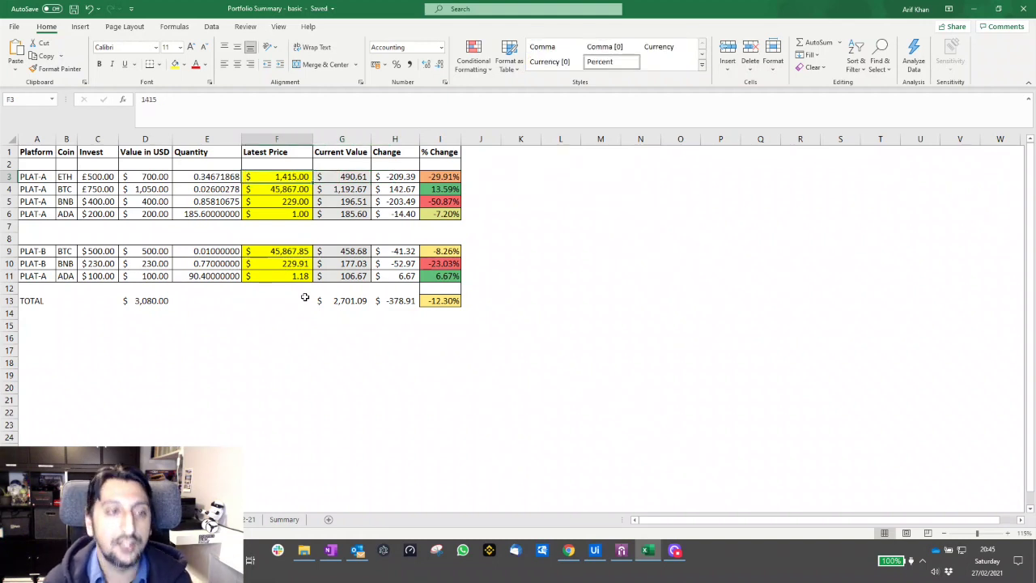
# Review the manually entered values in the yellow Latest Price column for both platform blocks.
pyautogui.press('Up')
pyautogui.press('Down')
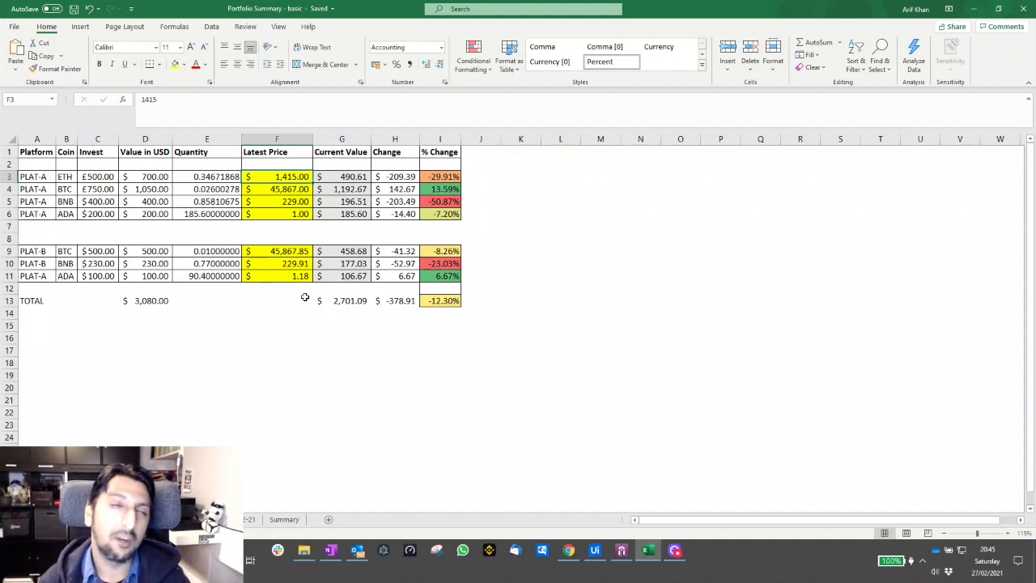
pyautogui.press('Down')
pyautogui.press('Down')
pyautogui.press('Down')
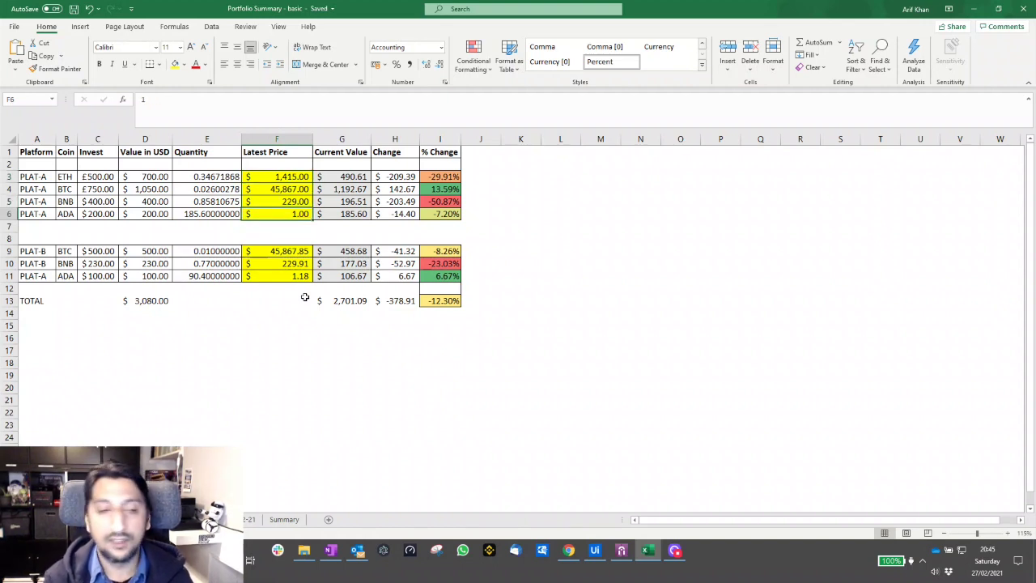
pyautogui.press('Up')
pyautogui.press('Up')
pyautogui.press('Up')
pyautogui.press('Up')
pyautogui.press('Down')
pyautogui.press('Down')
pyautogui.press('Down')
pyautogui.press('Down')
pyautogui.press('Down')
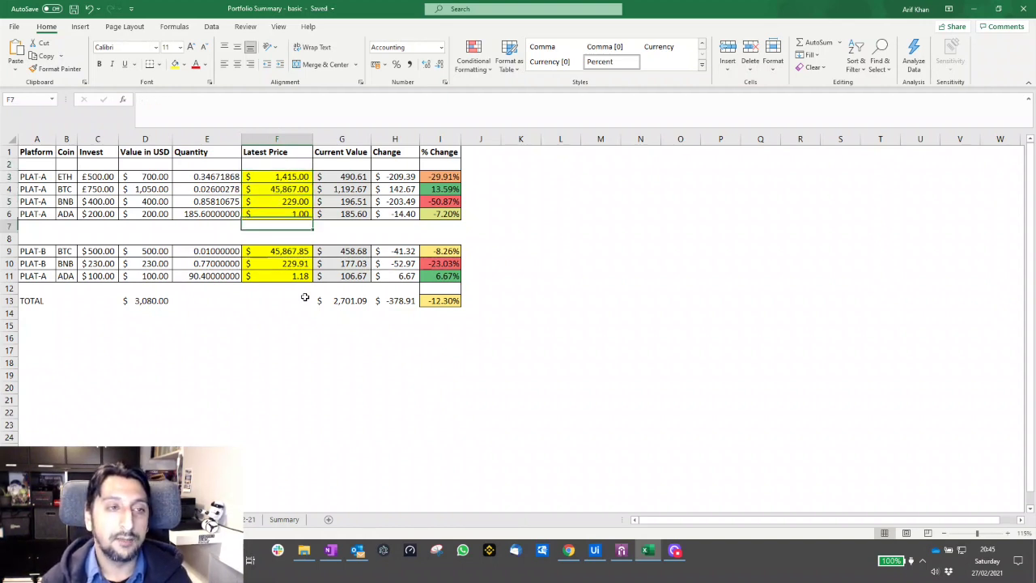
pyautogui.press('Down')
pyautogui.press('Down')
pyautogui.press('Down')
pyautogui.press('Up')
pyautogui.press('Up')
pyautogui.press('Up')
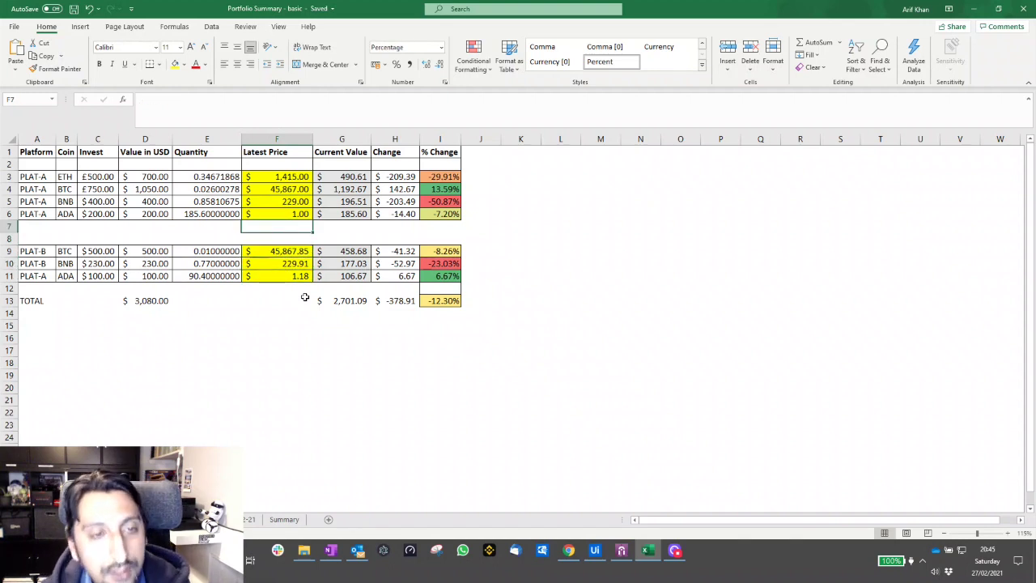
pyautogui.press('Up')
pyautogui.press('Up')
pyautogui.press('Up')
pyautogui.press('Up')
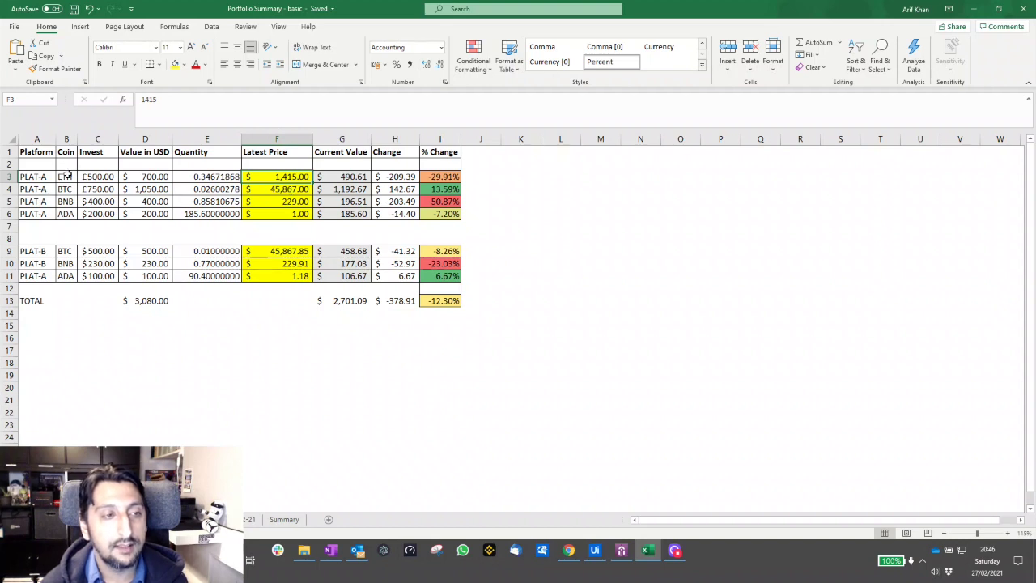
# Switch to Chrome and examine the Bitcoin price in US dollars on the "btc price usd" Google results page.
pyautogui.click(222, 202)
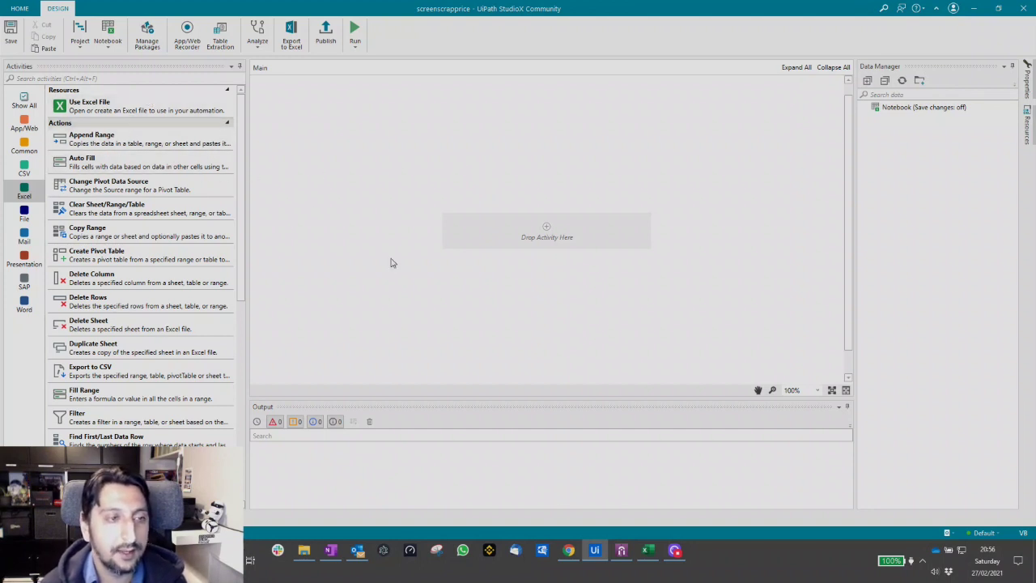
pyautogui.click(569, 550)
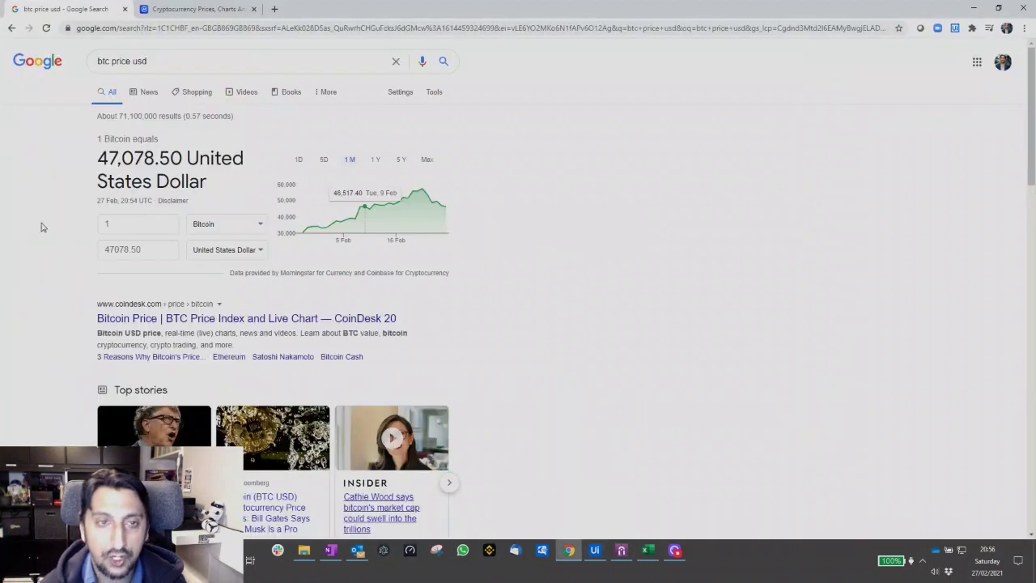
pyautogui.click(96, 58)
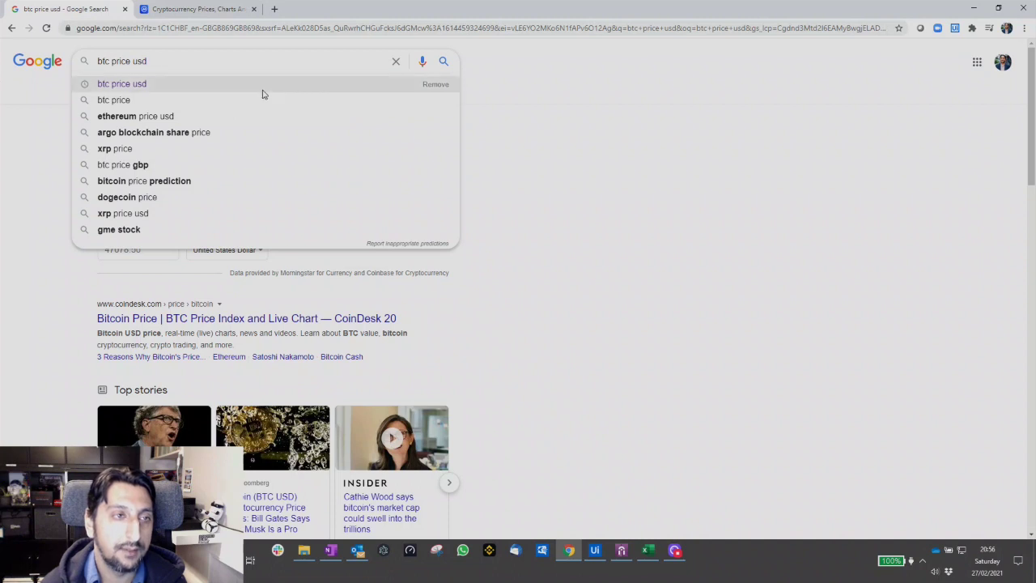
pyautogui.click(257, 91)
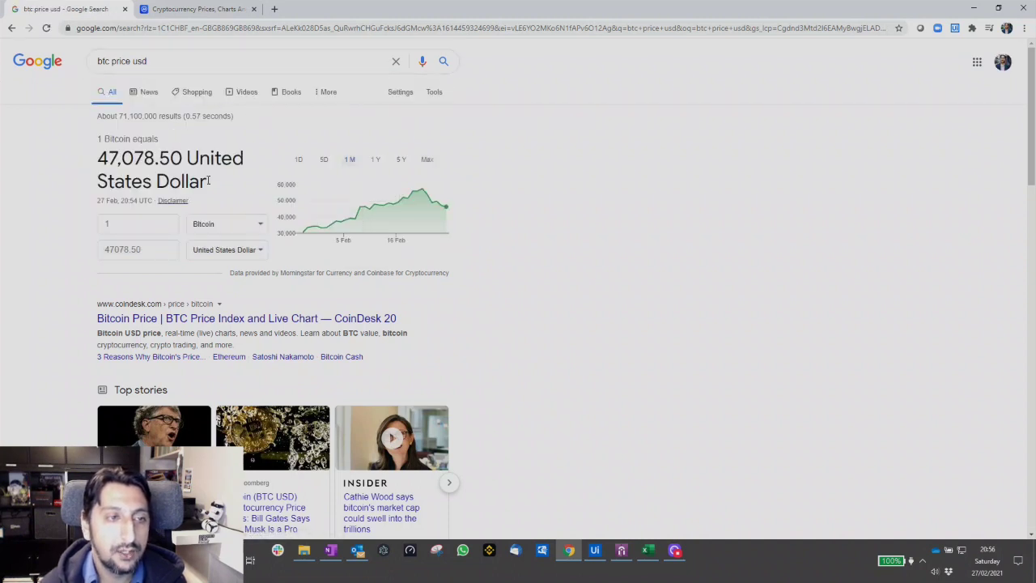
pyautogui.moveTo(221, 192); pyautogui.dragTo(130, 158)
pyautogui.click(130, 157)
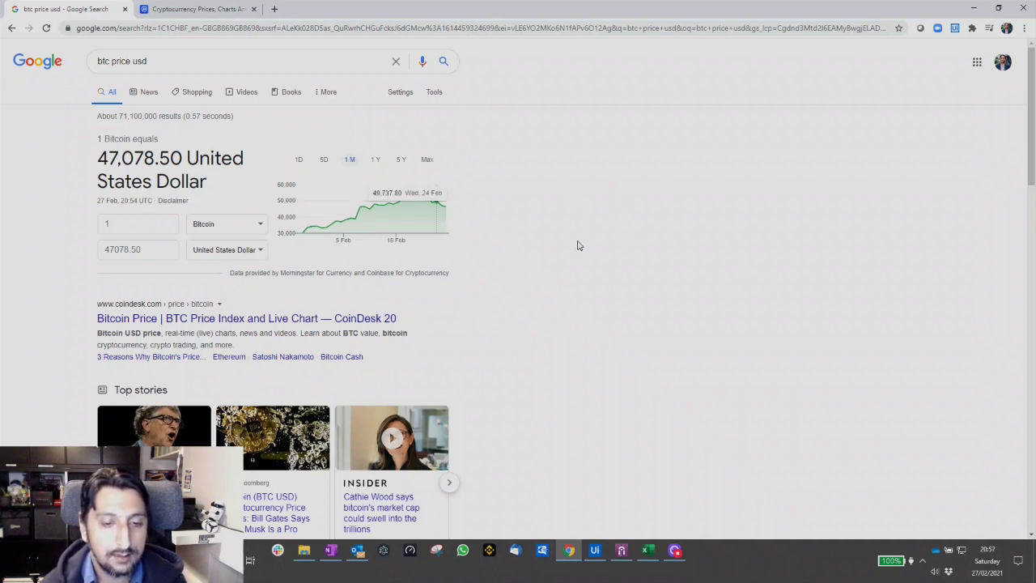
# In UiPath StudioX, add a Use Application/Browser activity to the empty workflow and indicate the Chrome "btc price usd" results page.
pyautogui.click(596, 551)
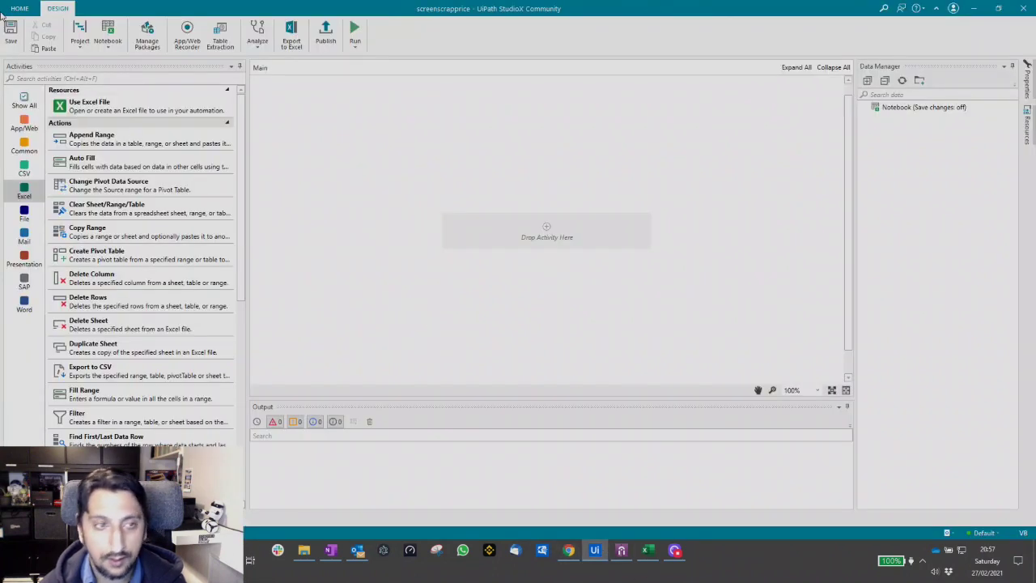
pyautogui.click(74, 78)
pyautogui.write('app')
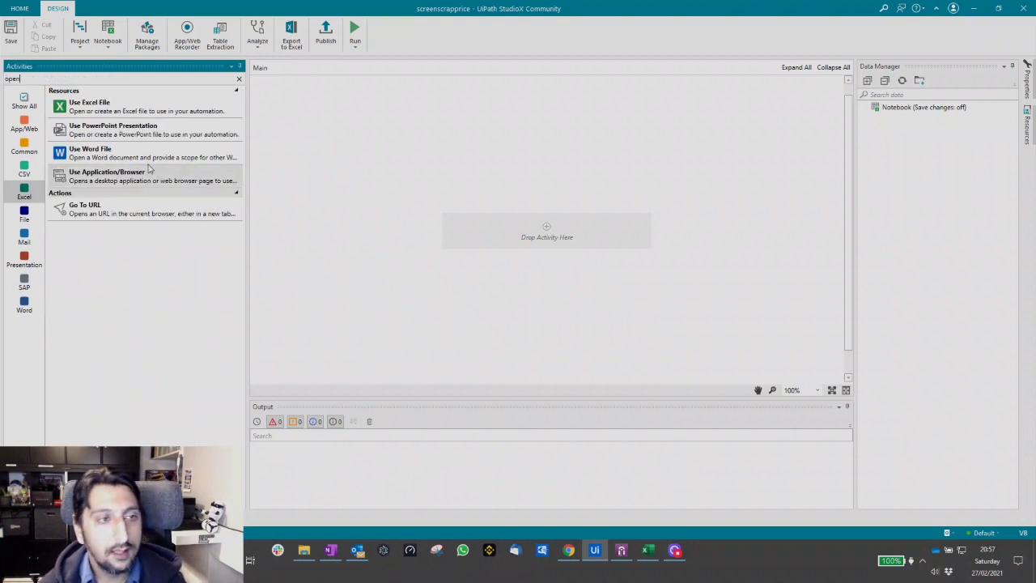
pyautogui.moveTo(138, 186); pyautogui.dragTo(526, 230)
pyautogui.click(523, 204)
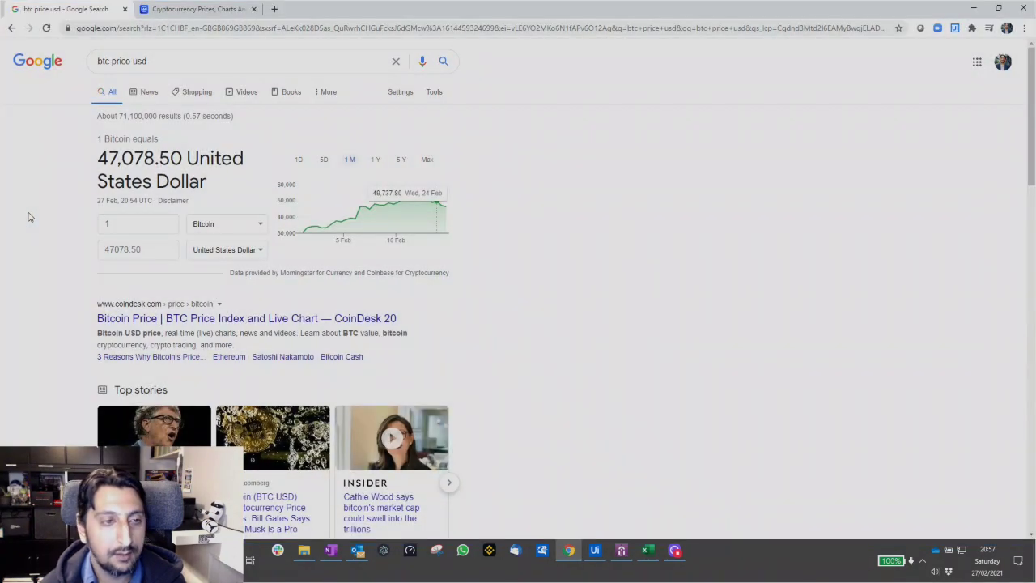
pyautogui.click(28, 216)
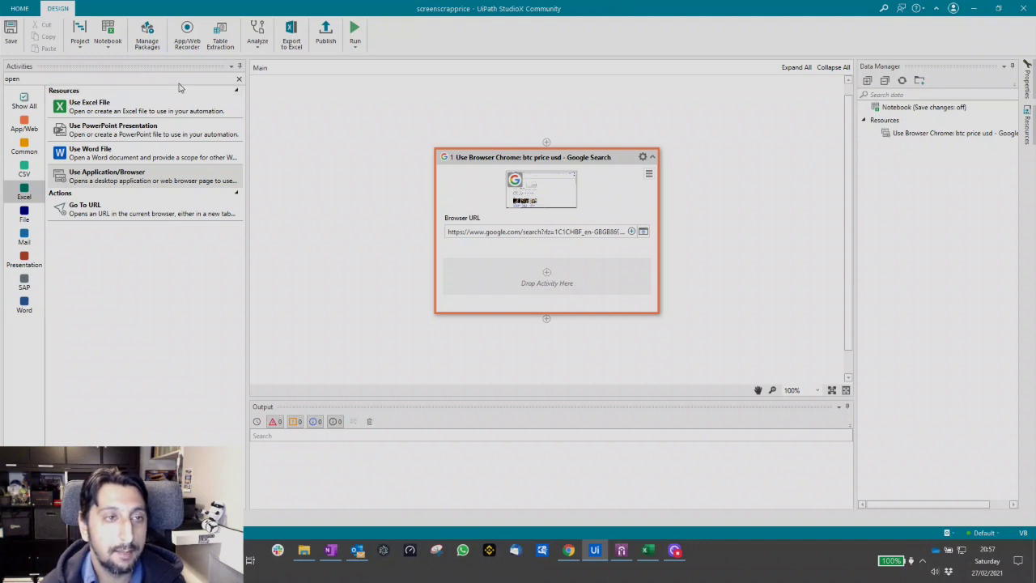
# Find the Get Text activity and place it inside the Use Browser Chrome activity.
pyautogui.press('BackSpace')
pyautogui.press('BackSpace')
pyautogui.press('BackSpace')
pyautogui.press('BackSpace')
pyautogui.write('Get')
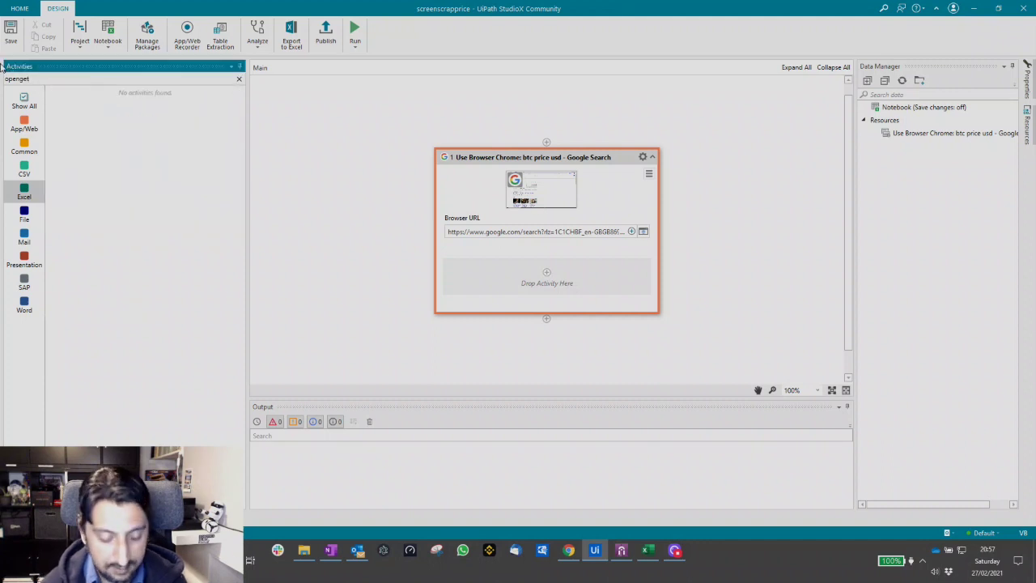
pyautogui.write(' text')
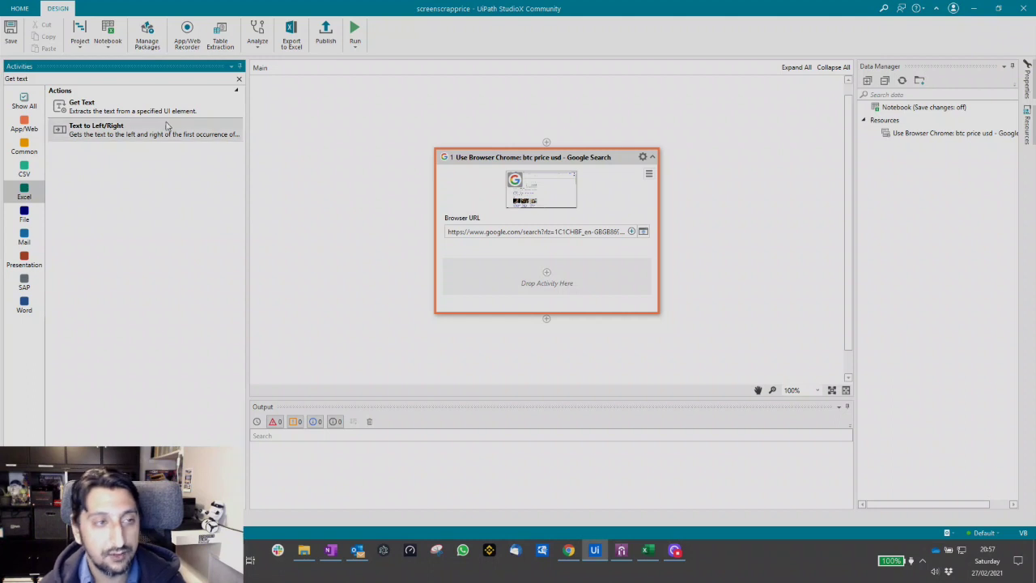
pyautogui.moveTo(170, 112); pyautogui.dragTo(549, 276)
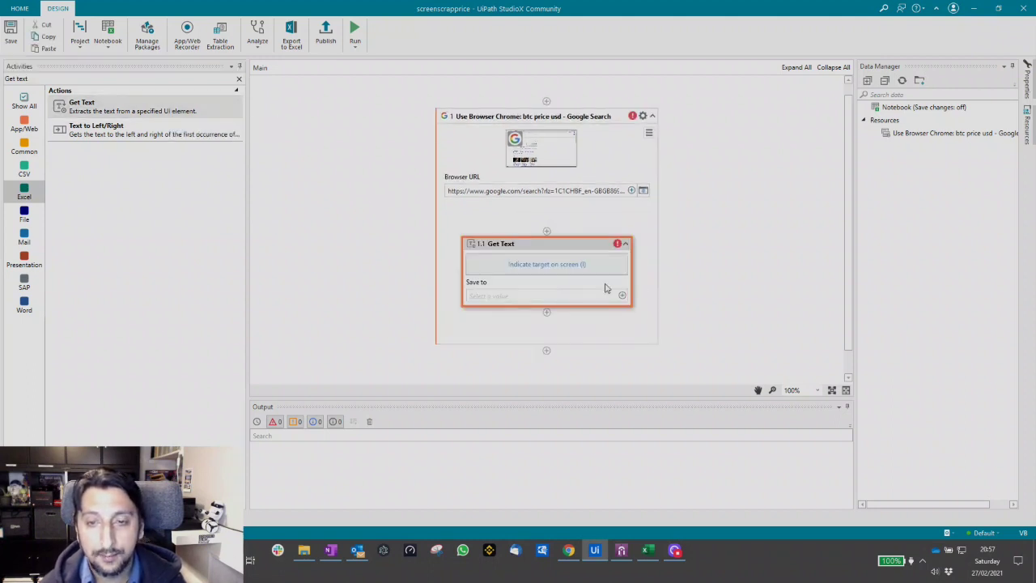
# Set the Get Text target to the converter's US dollar amount field, anchored to its United States Dollar selector, and confirm the selection.
pyautogui.click(558, 264)
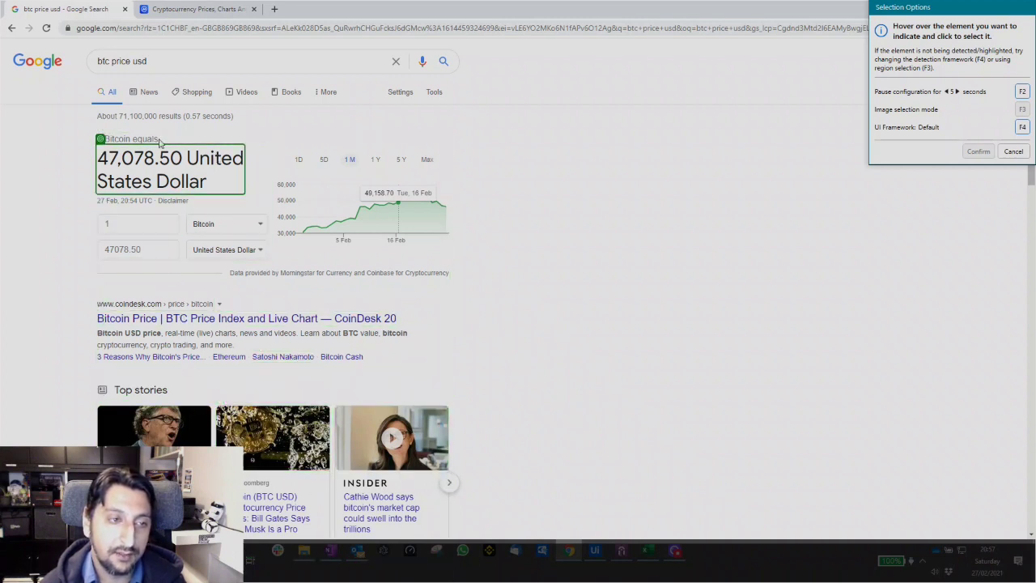
pyautogui.click(118, 252)
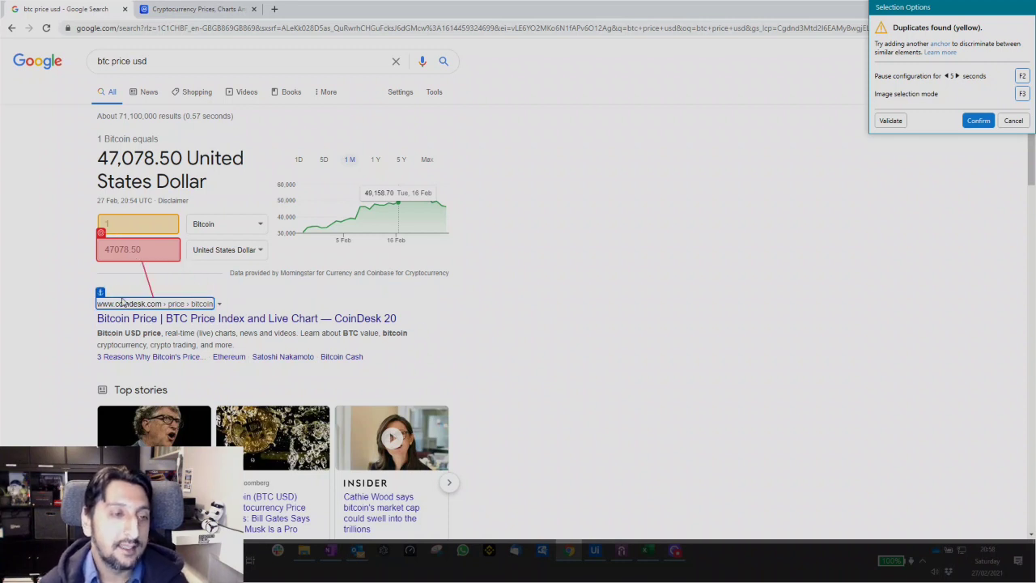
pyautogui.click(140, 228)
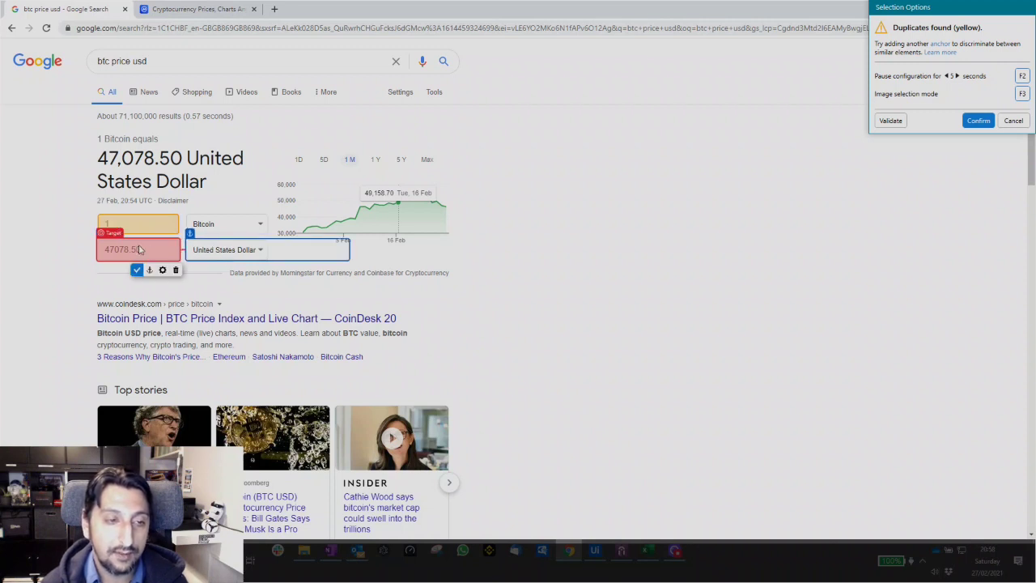
pyautogui.click(202, 253)
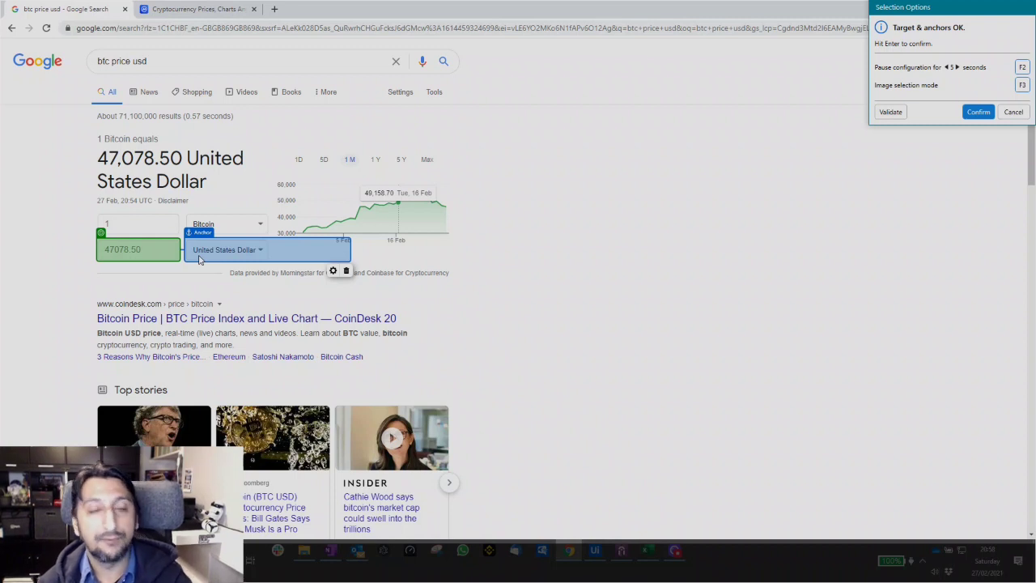
pyautogui.press('Return')
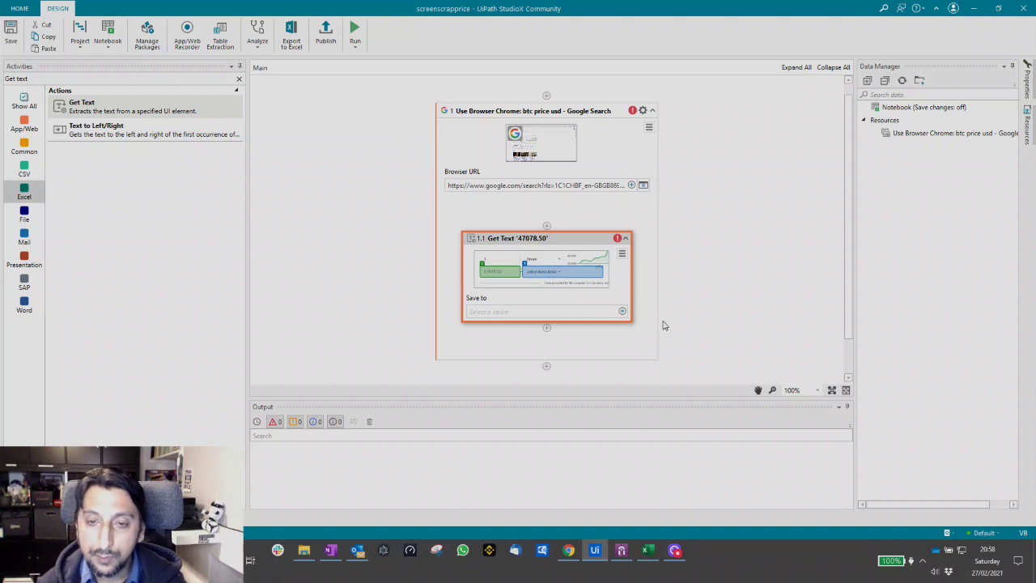
# Save the Get Text output for later use under the name BTC-Price.
pyautogui.click(622, 311)
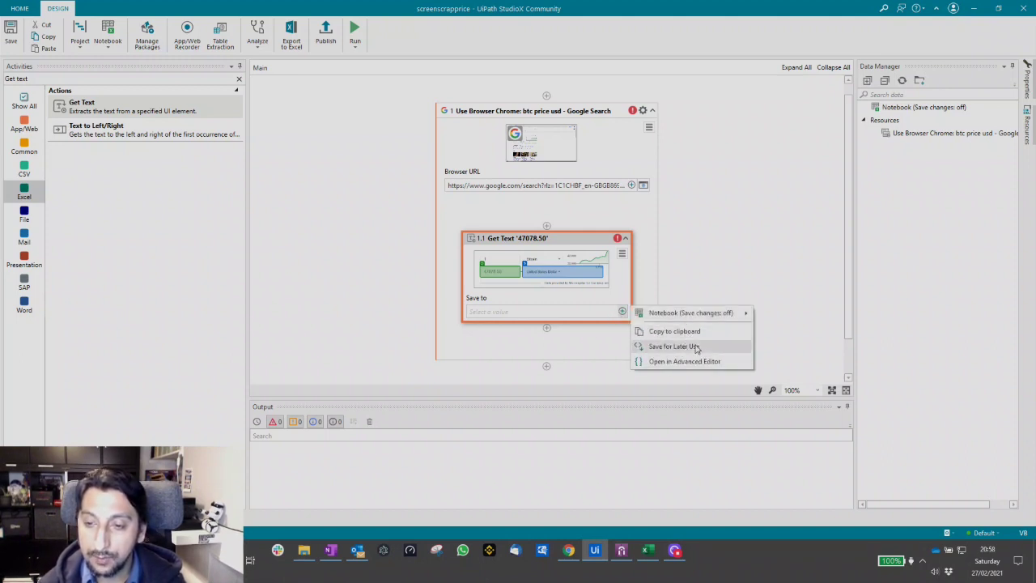
pyautogui.click(696, 347)
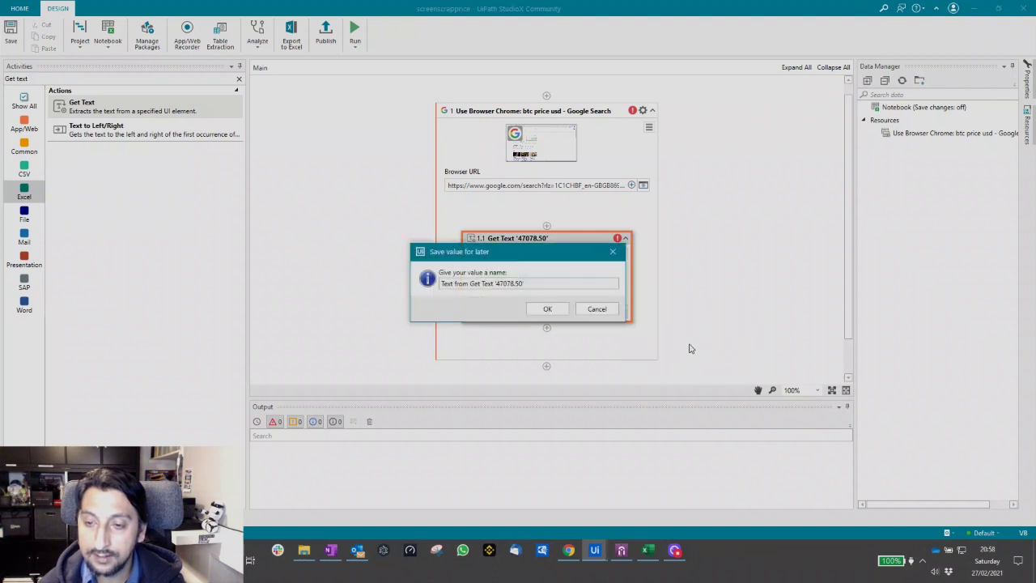
pyautogui.click(553, 283)
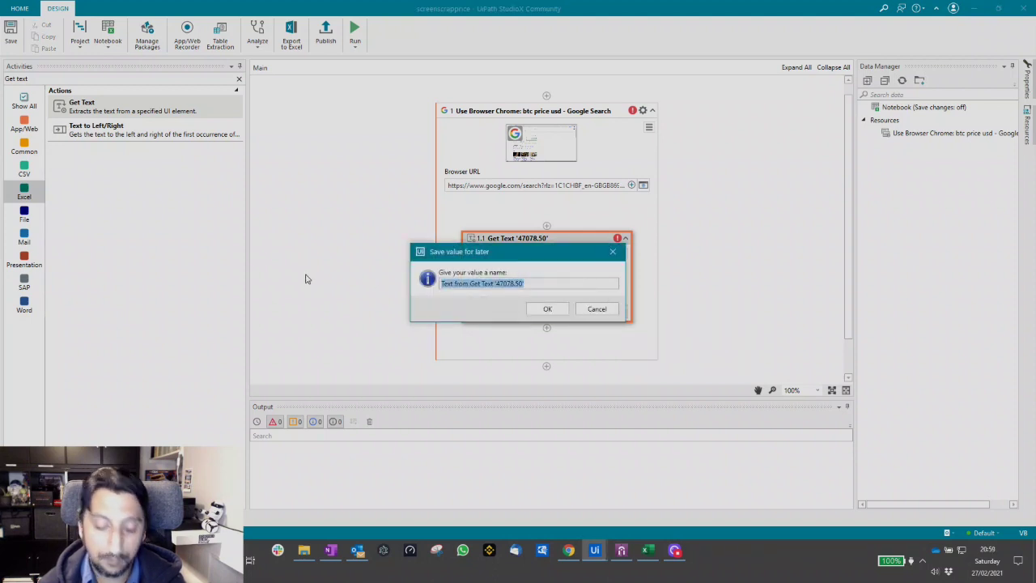
pyautogui.write('BTC-')
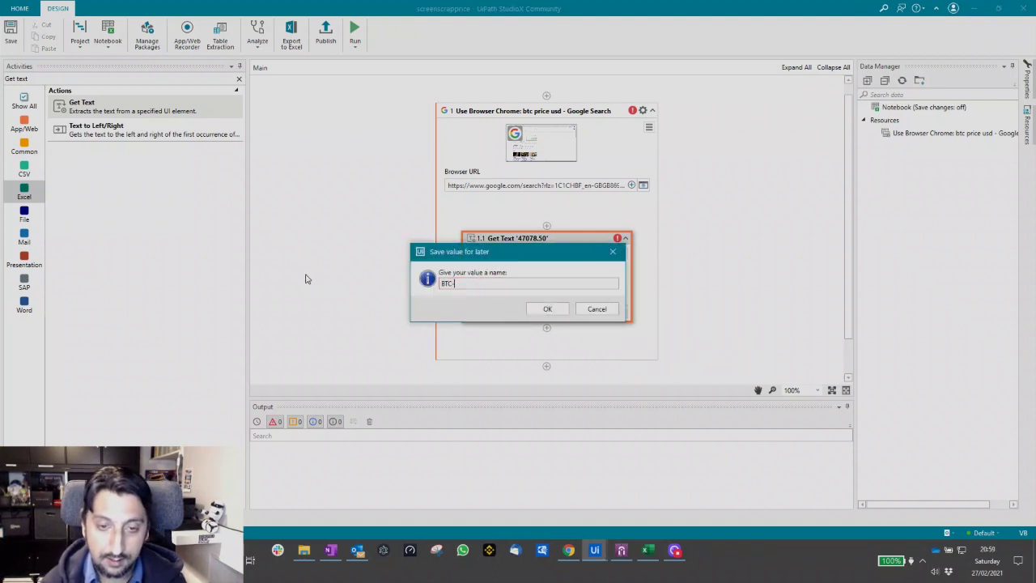
pyautogui.write('Price')
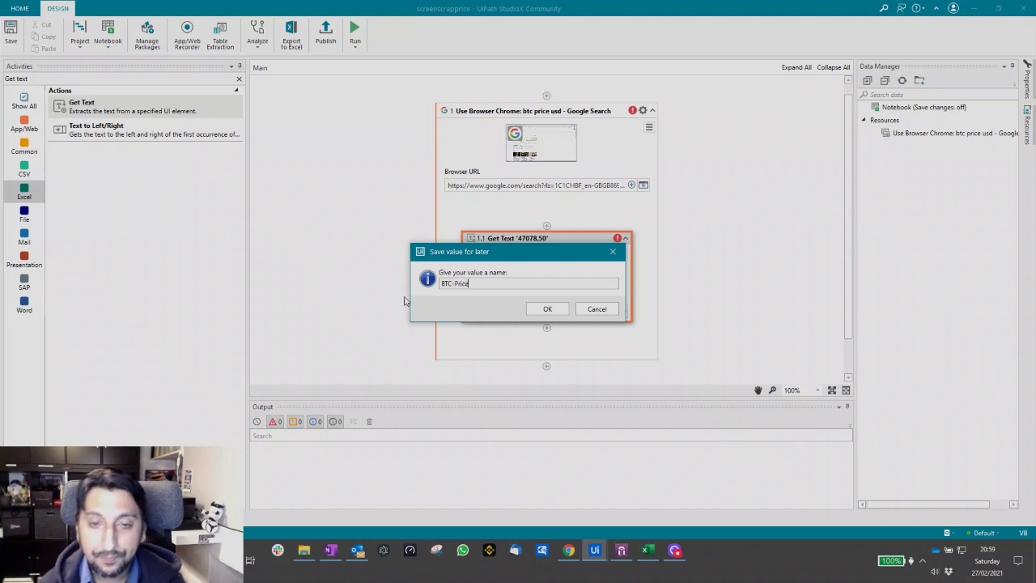
pyautogui.click(546, 310)
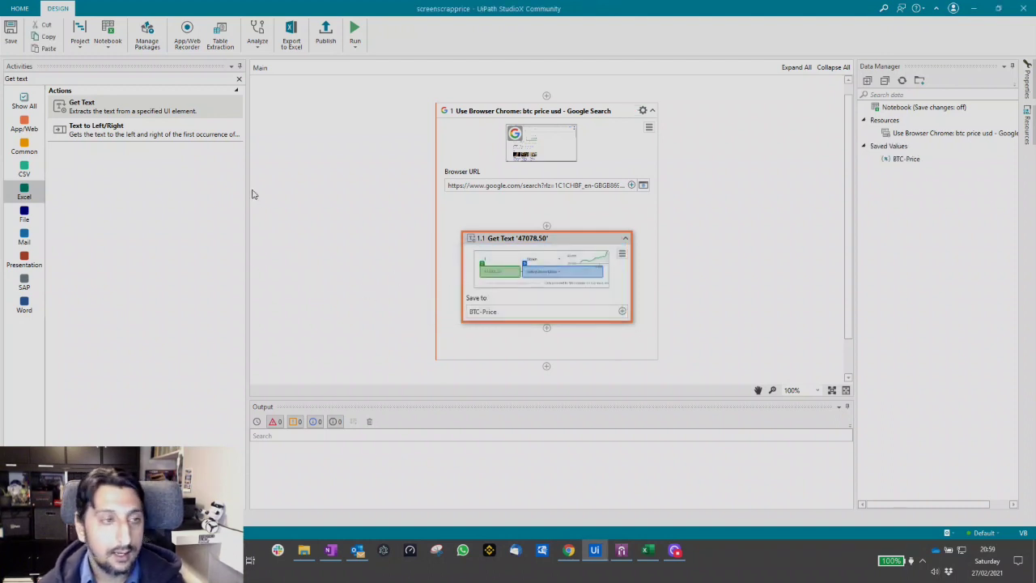
# Add a Use Excel File activity below Get Text and point it to Portfolio Summary - basic on the Desktop.
pyautogui.click(30, 192)
pyautogui.click(239, 79)
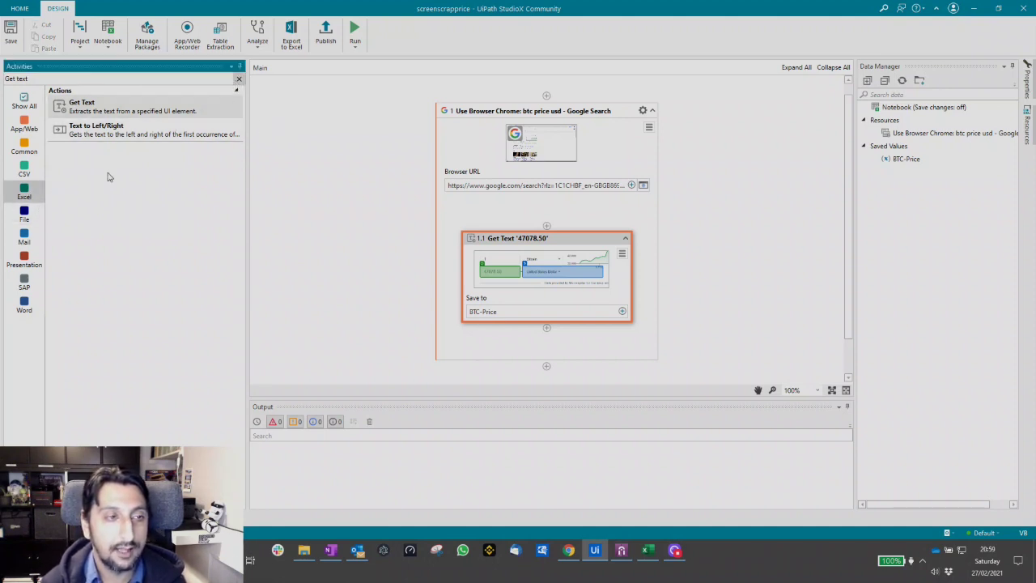
pyautogui.scroll(-1, 546, 322)
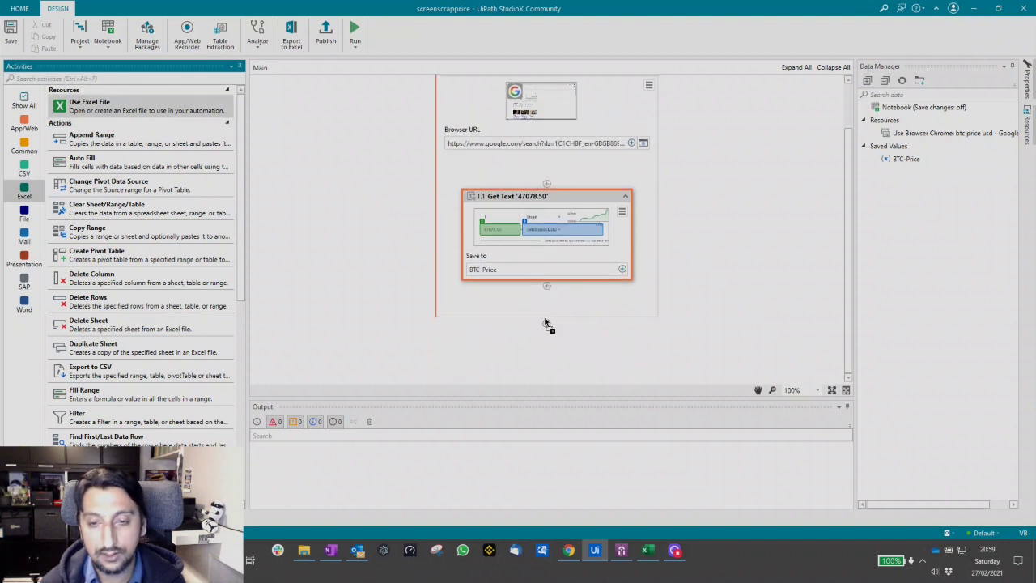
pyautogui.moveTo(548, 290); pyautogui.dragTo(547, 285)
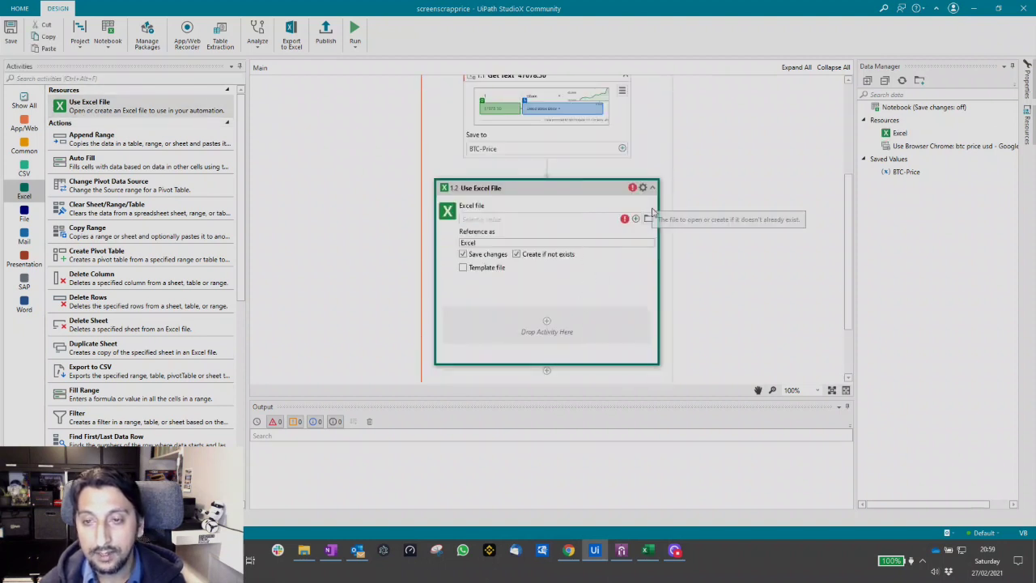
pyautogui.click(648, 217)
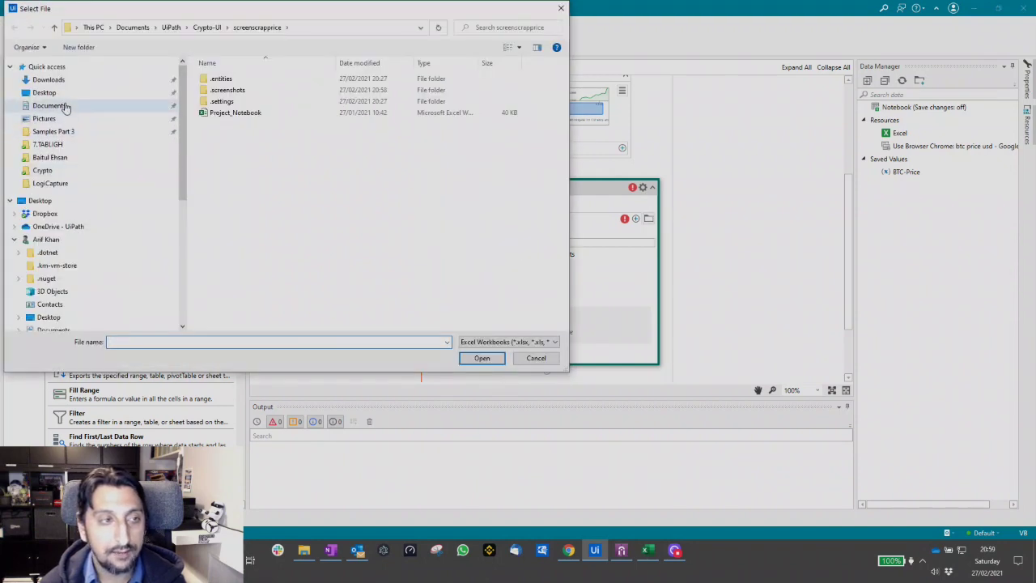
pyautogui.click(60, 94)
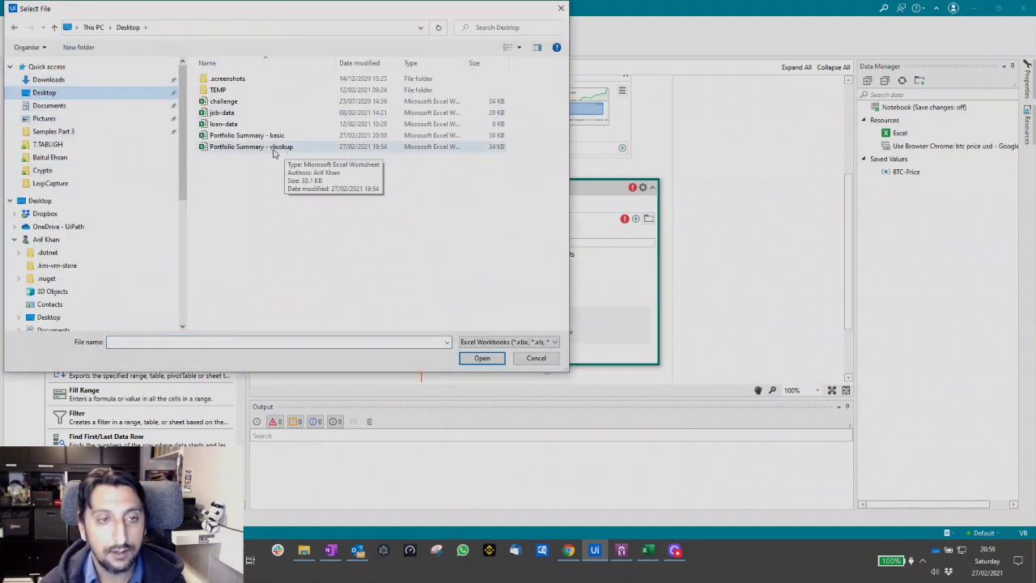
pyautogui.doubleClick(271, 136)
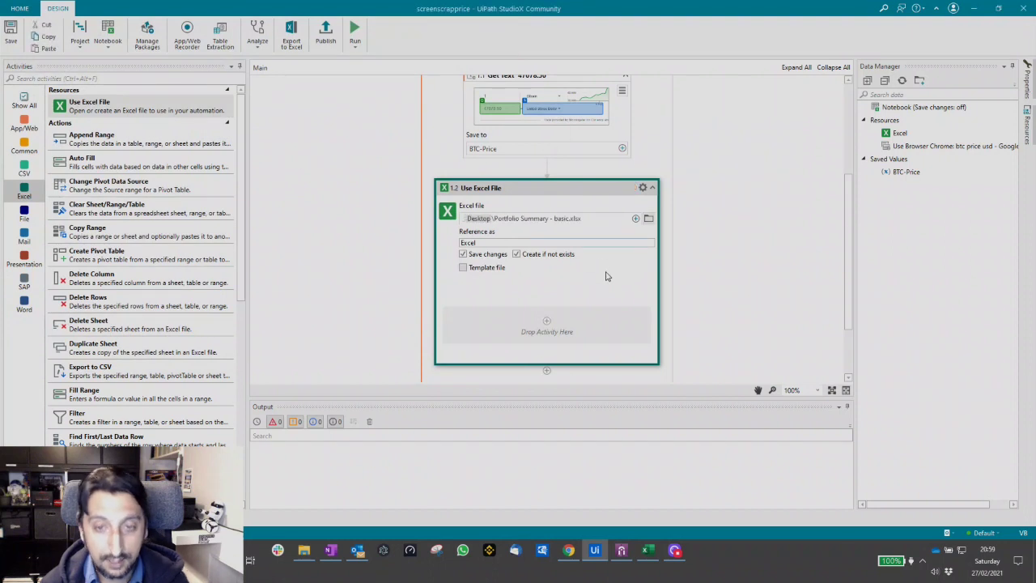
# Find the Write Cell activity and place it inside the Use Excel File activity.
pyautogui.scroll(-2, 599, 277)
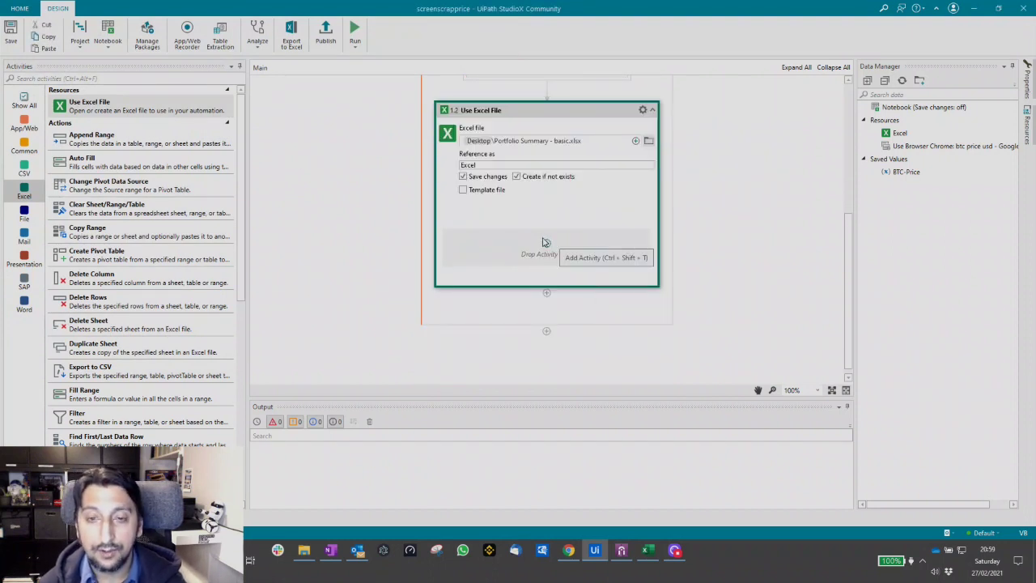
pyautogui.click(133, 78)
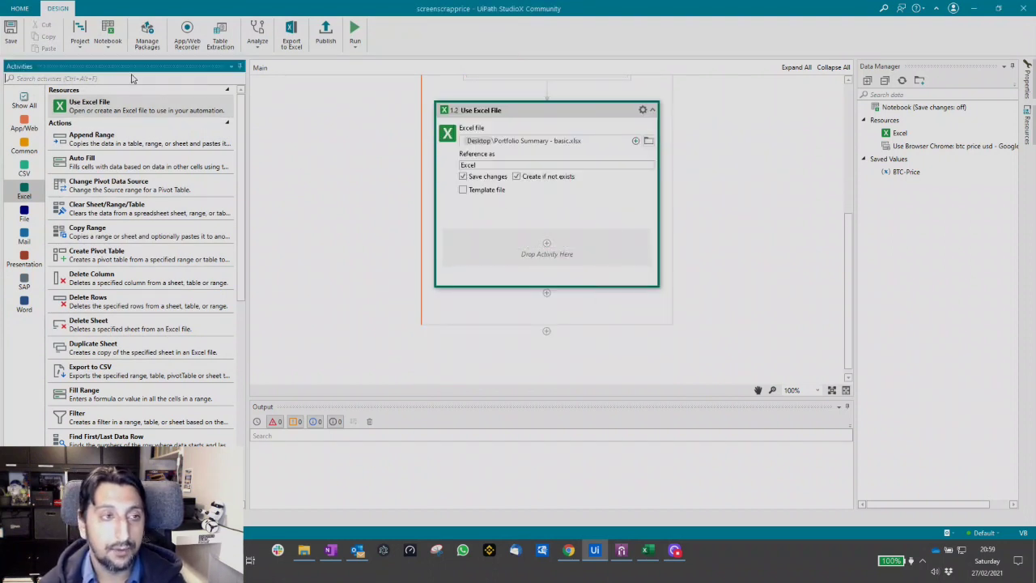
pyautogui.write('write')
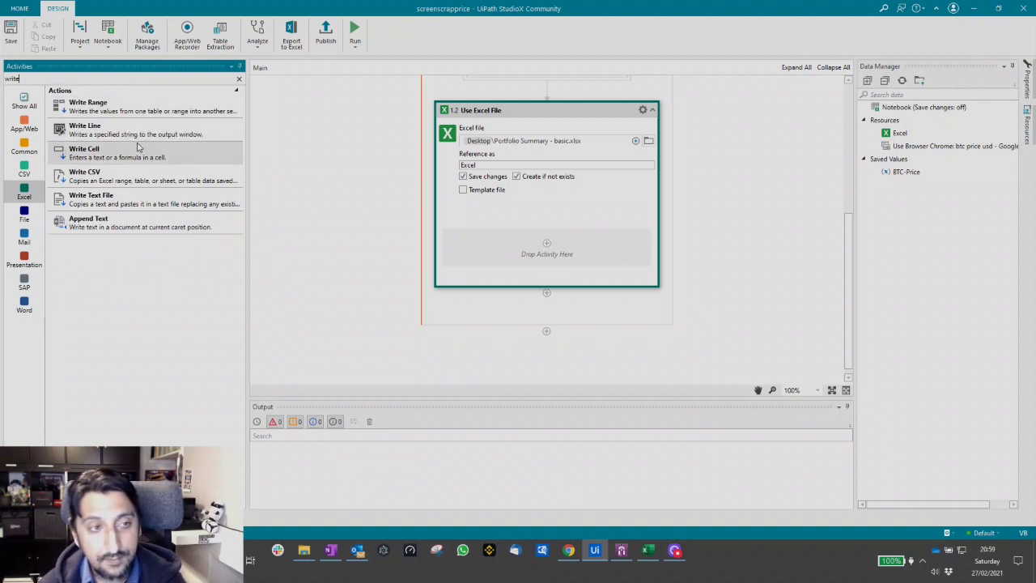
pyautogui.moveTo(138, 146); pyautogui.dragTo(544, 250)
# Set the Write Cell activity to write the saved value BTC-Price.
pyautogui.click(649, 284)
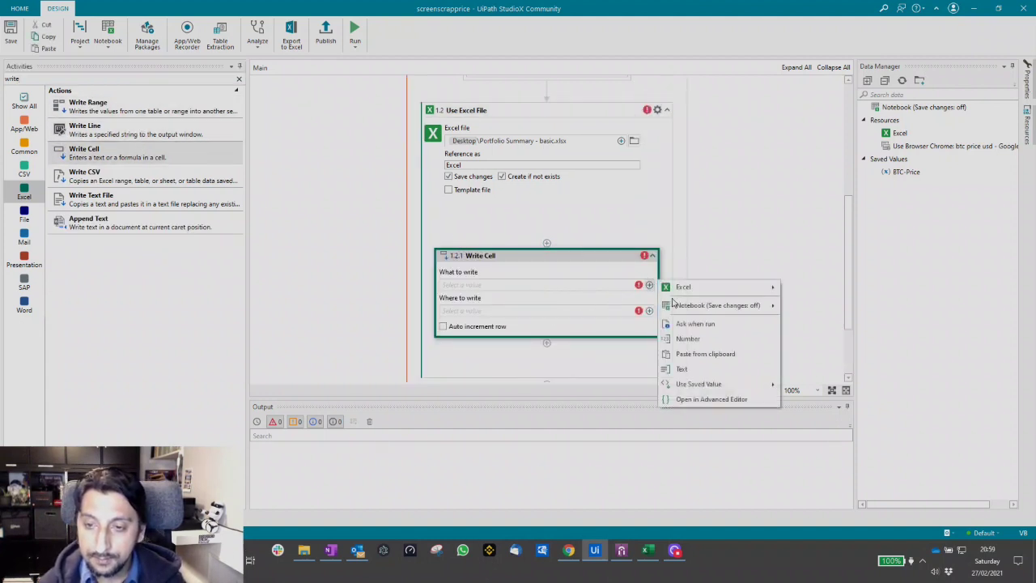
pyautogui.moveTo(738, 296)
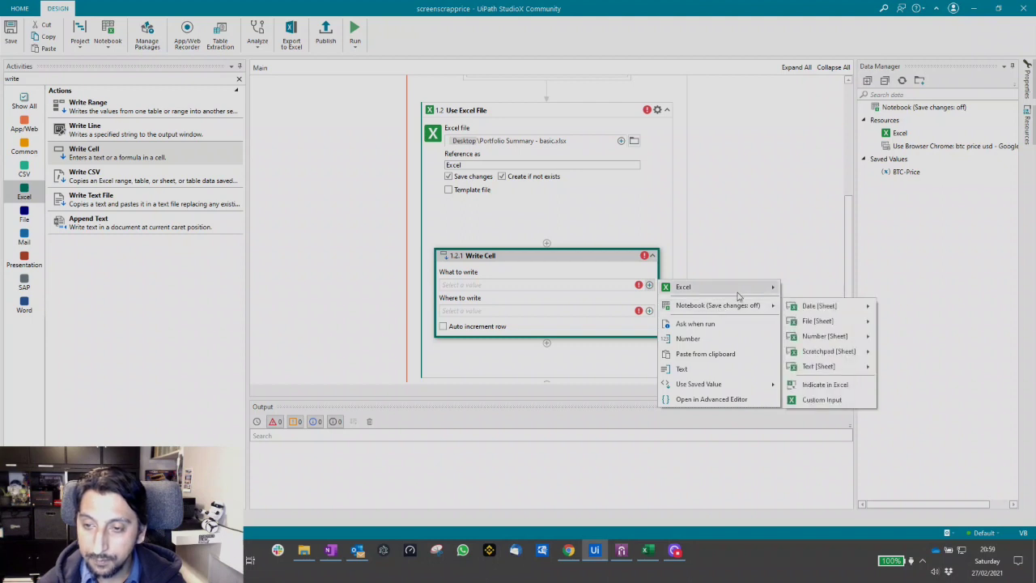
pyautogui.click(649, 310)
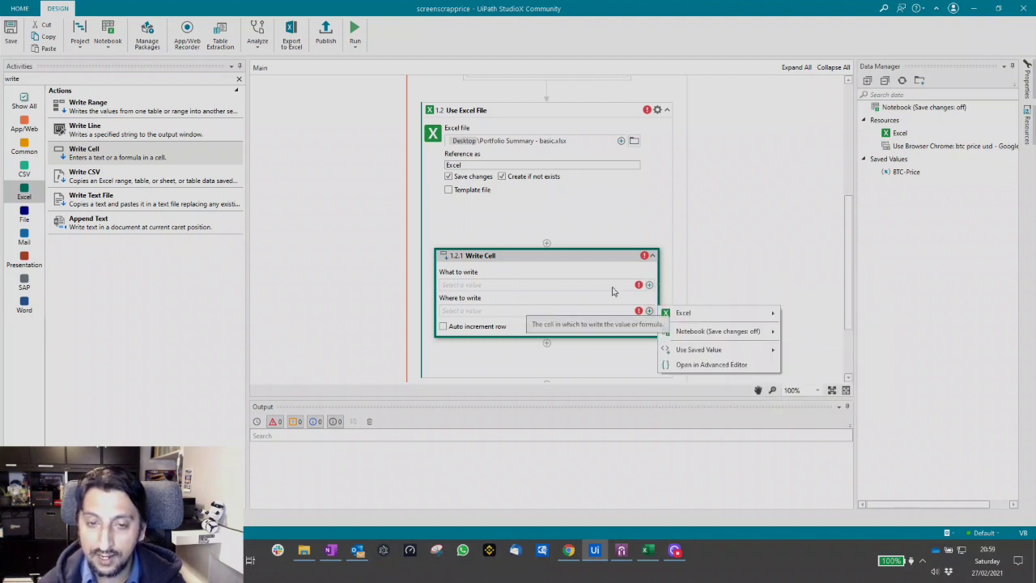
pyautogui.click(649, 284)
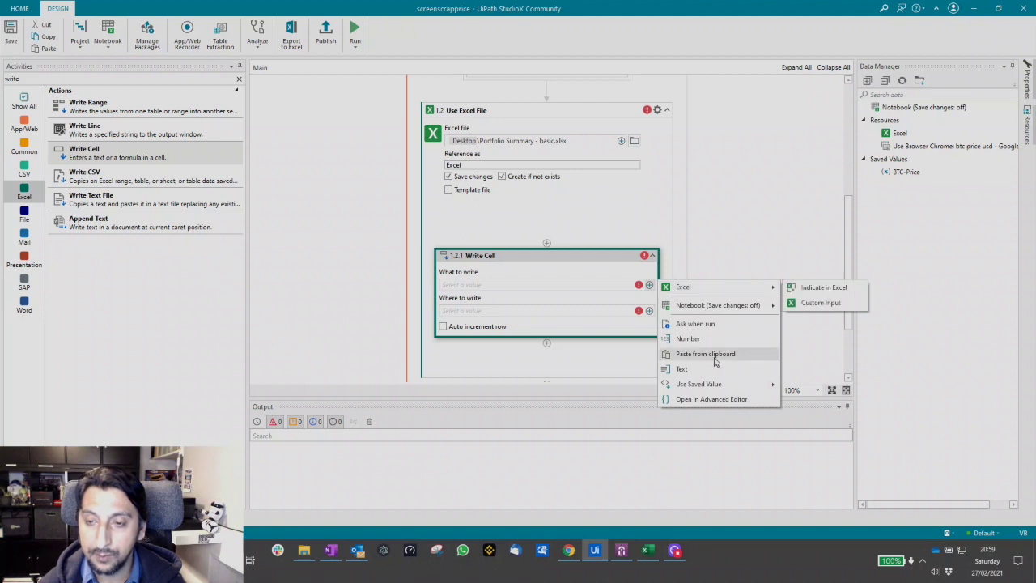
pyautogui.moveTo(715, 382)
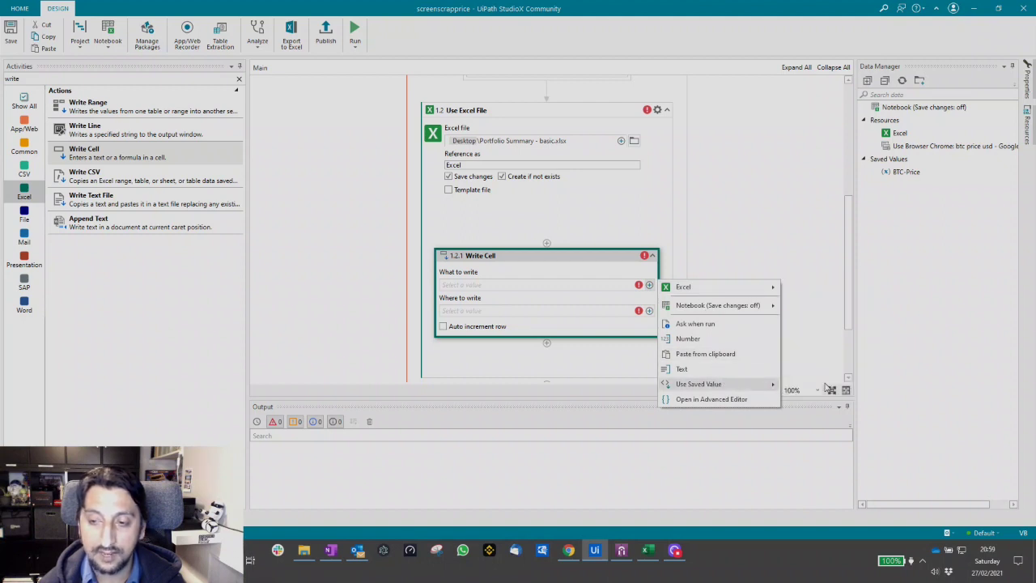
pyautogui.click(817, 385)
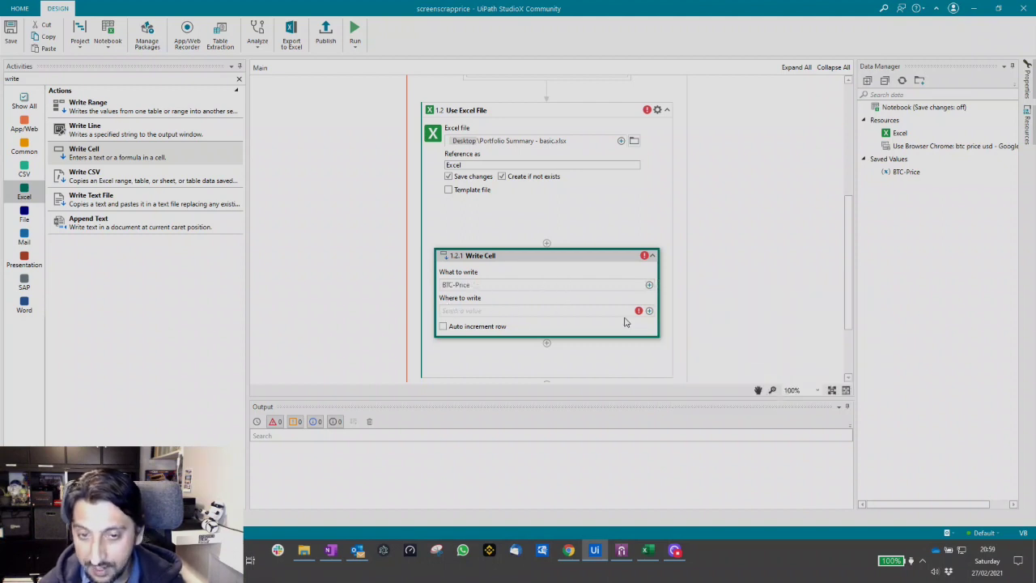
# Indicate cell F4 on sheet 26-02-21 in Excel as the Write Cell destination and confirm it.
pyautogui.click(649, 312)
pyautogui.moveTo(680, 313)
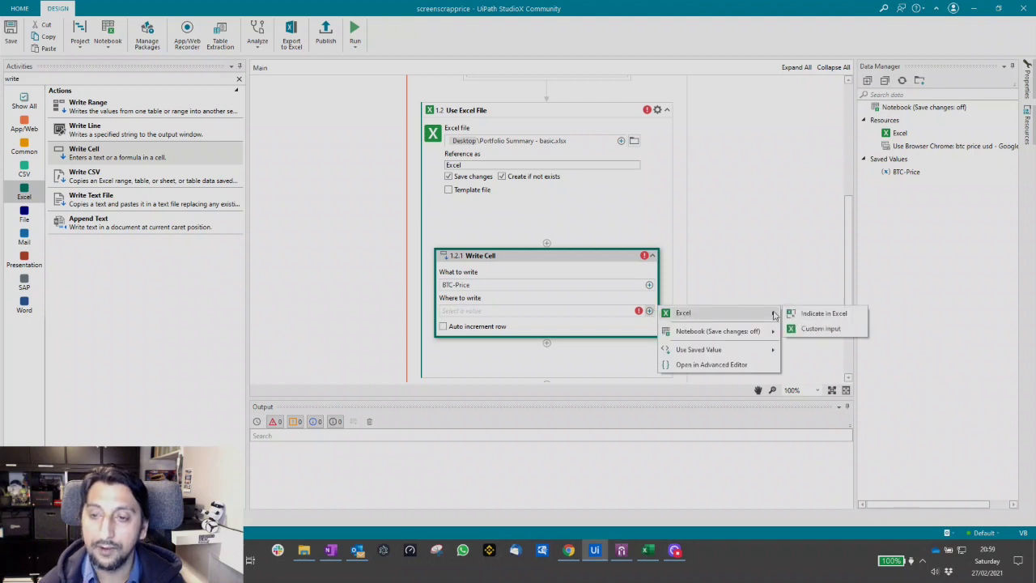
pyautogui.click(831, 315)
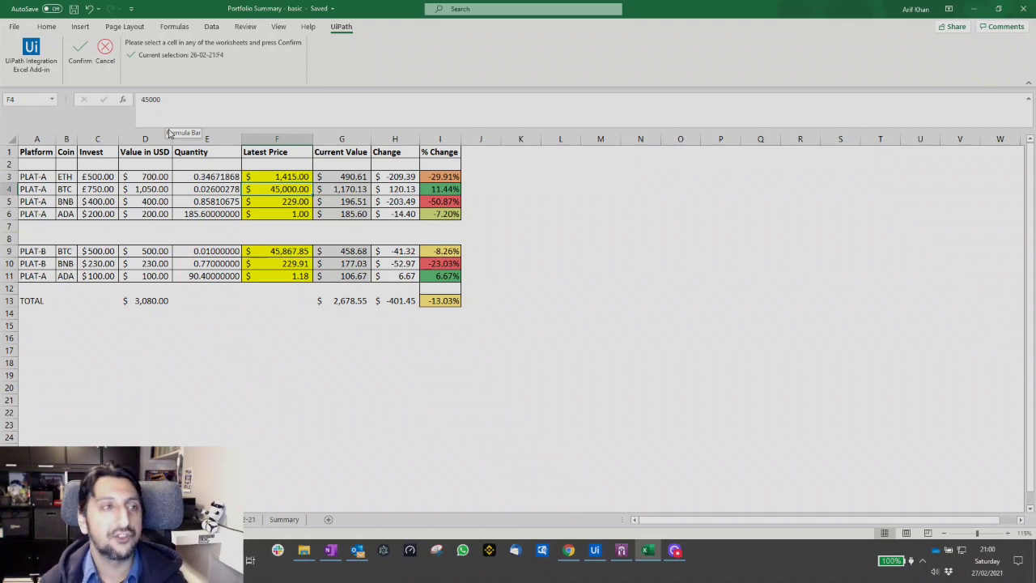
pyautogui.click(79, 50)
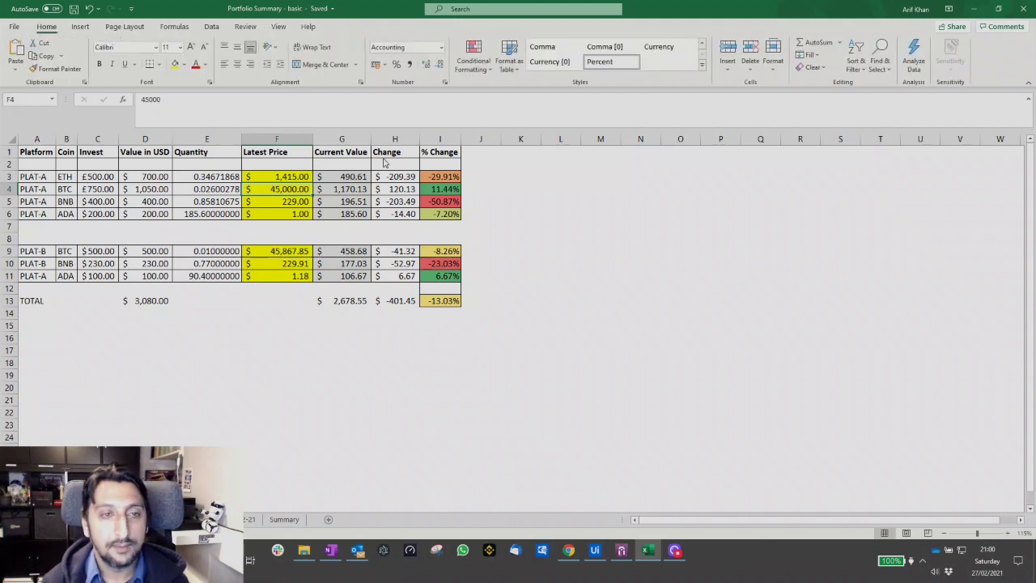
# Close the Chrome results window, switch to the Excel workbook and set the PLAT-A BTC Latest Price in F4 to 0.
pyautogui.scroll(3, 629, 259)
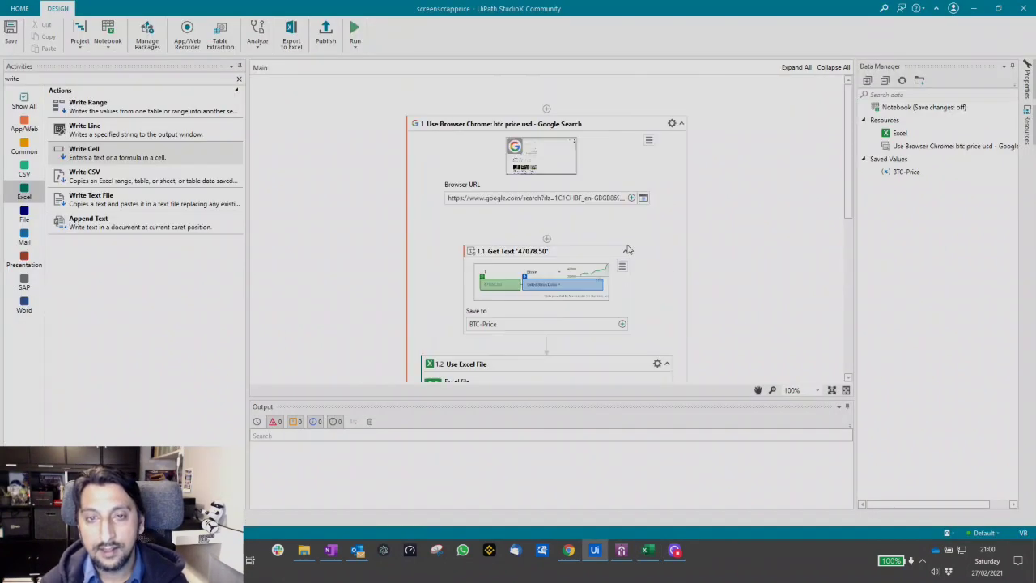
pyautogui.scroll(-3, 617, 241)
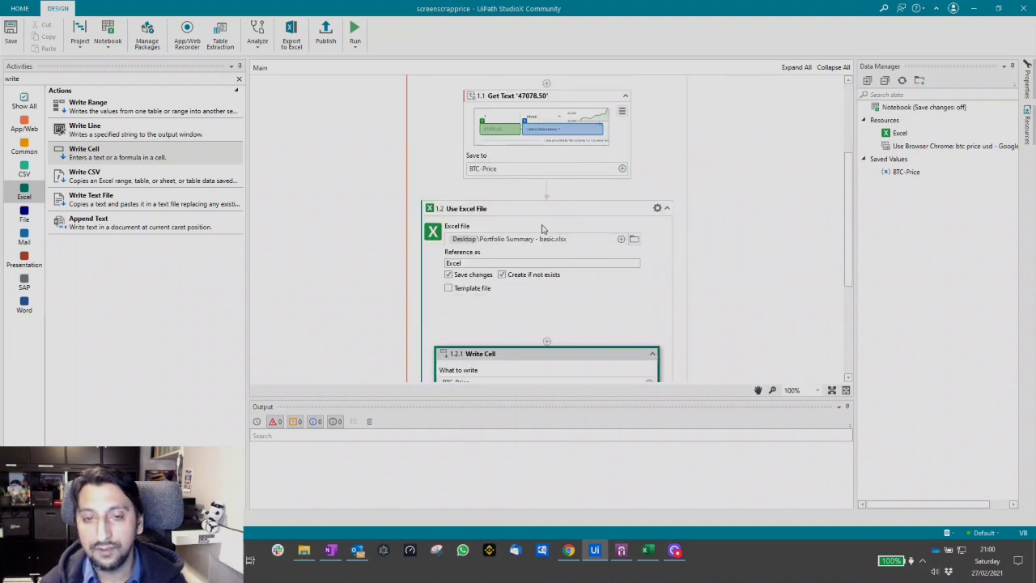
pyautogui.scroll(3, 518, 235)
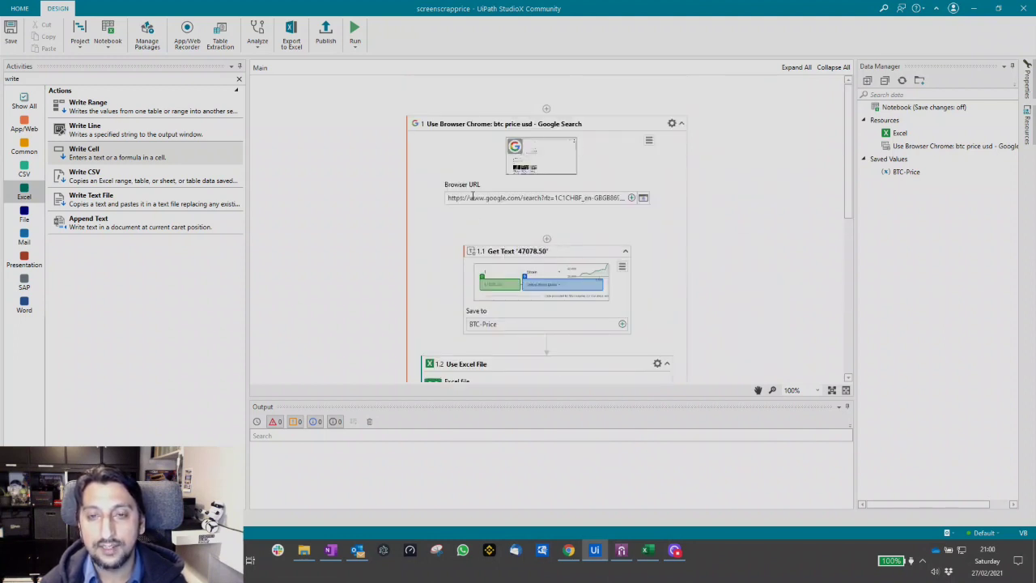
pyautogui.scroll(-3, 329, 215)
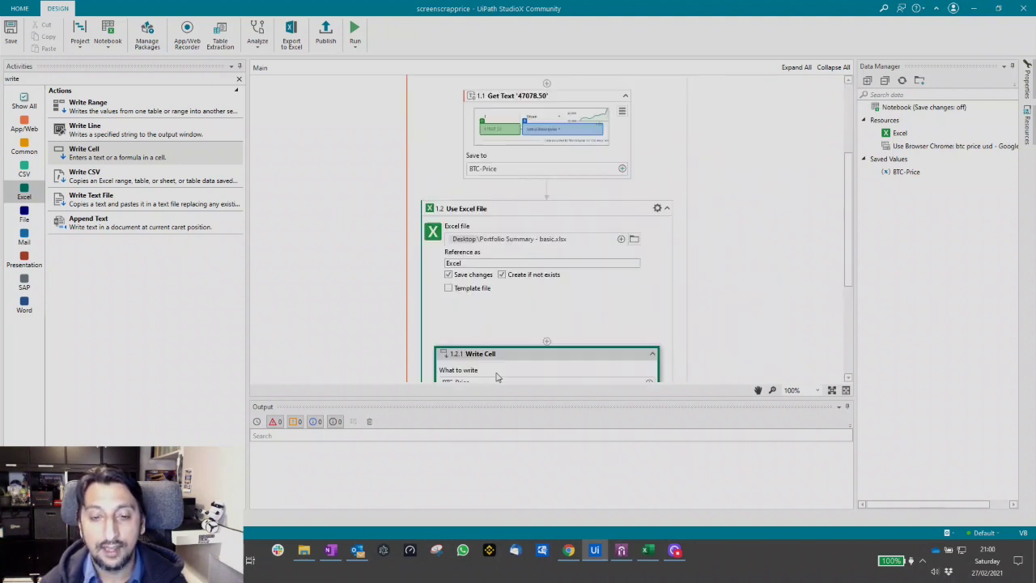
pyautogui.click(568, 550)
pyautogui.click(1023, 8)
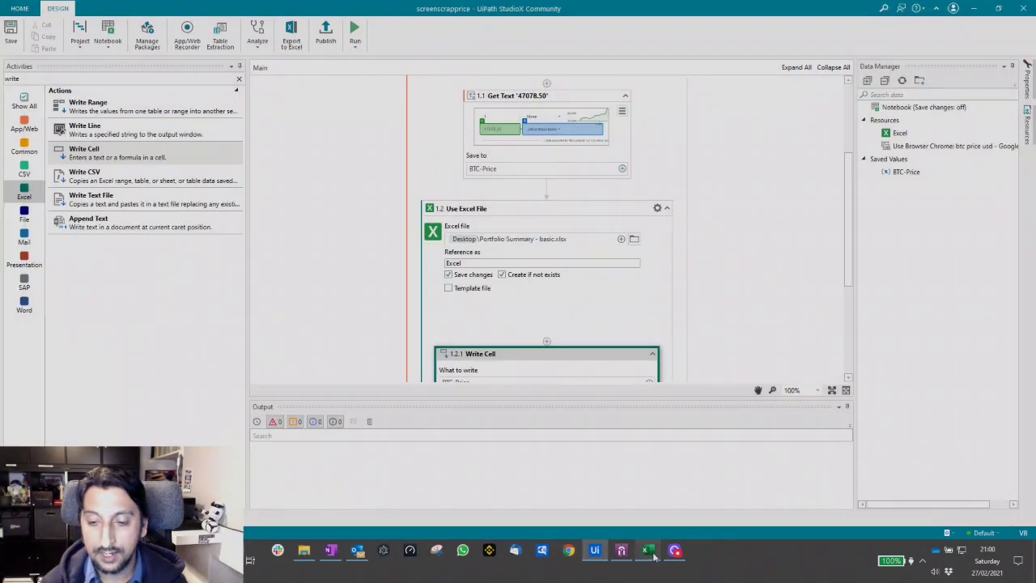
pyautogui.click(648, 550)
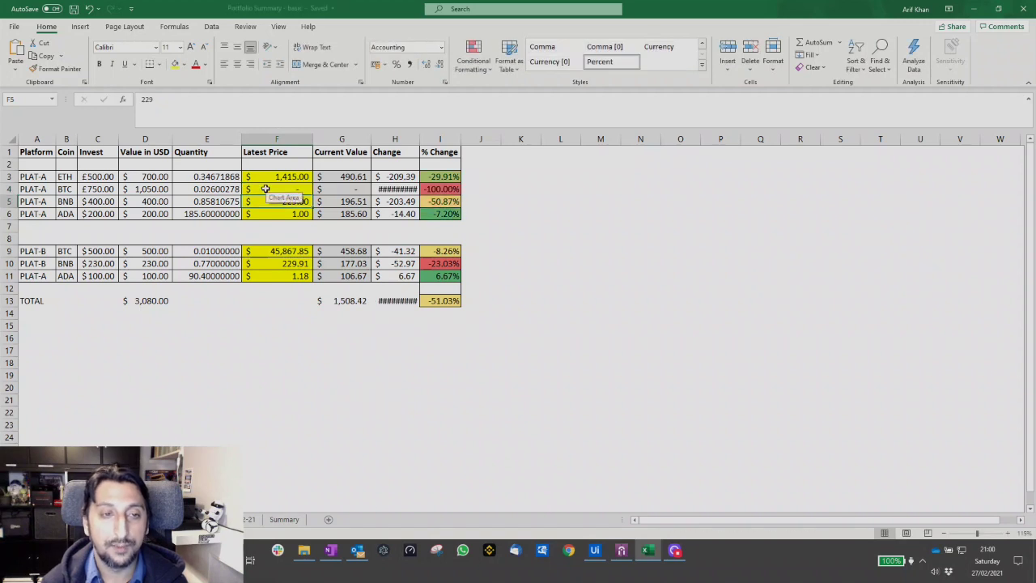
# Set the PLAT-A BTC Latest Price in F4 to 1 and replace it with 1000.
pyautogui.write('1')
pyautogui.press('Return')
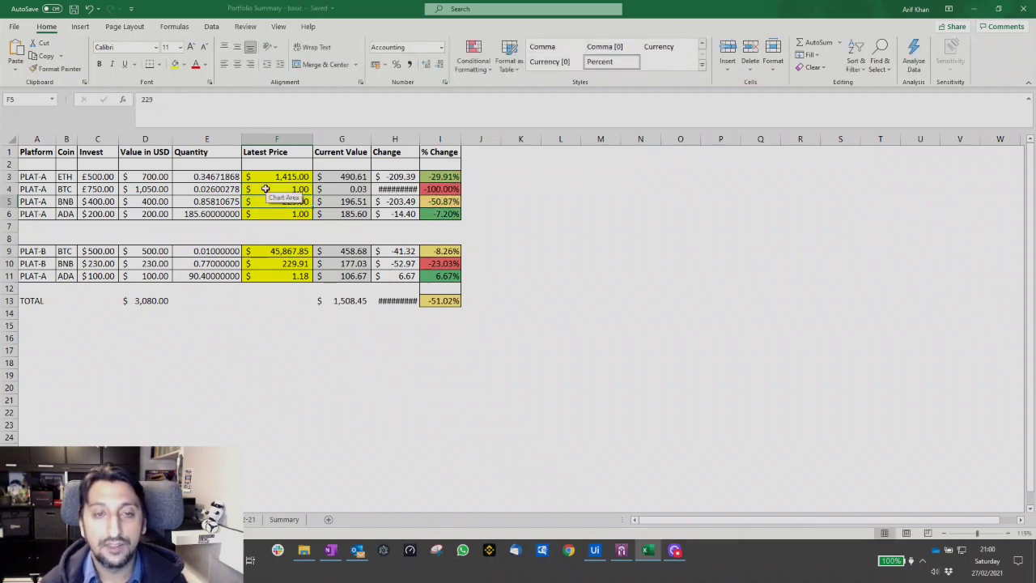
pyautogui.click(265, 189)
pyautogui.write('1')
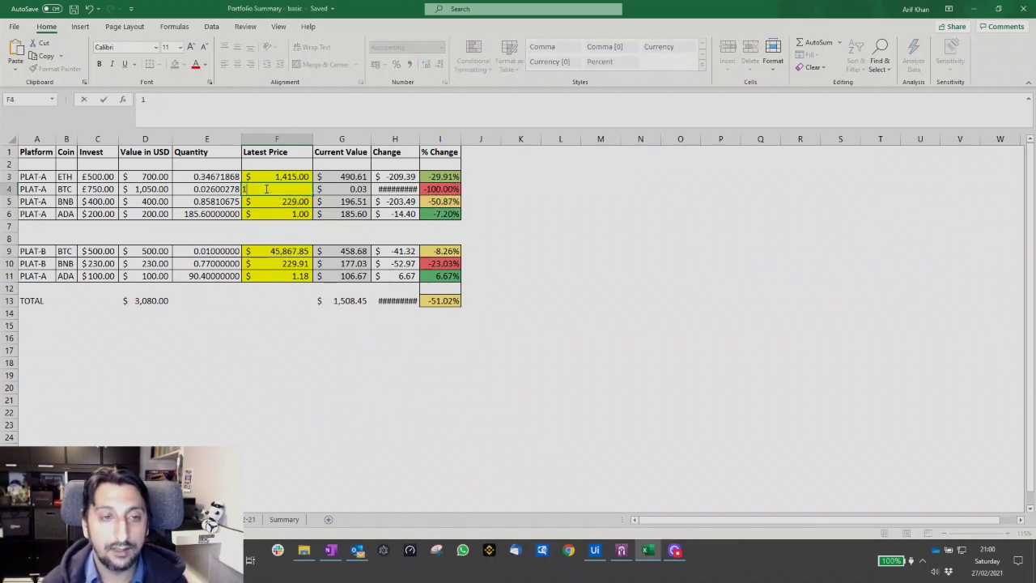
pyautogui.write('000')
pyautogui.press('Return')
# Set the PLAT-A BTC Latest Price in F4 to 5000 and reselect the cell.
pyautogui.click(265, 188)
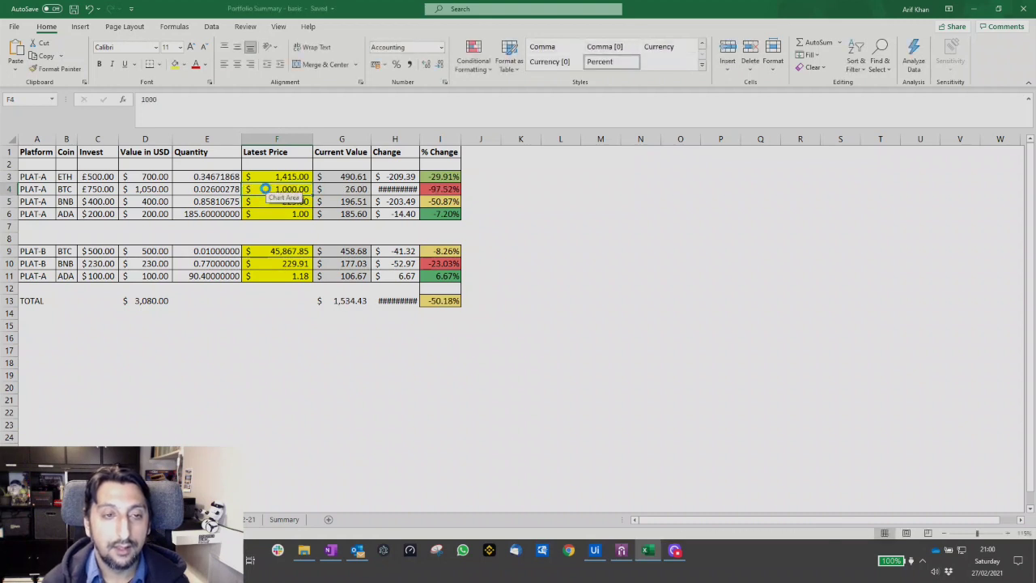
pyautogui.write('500')
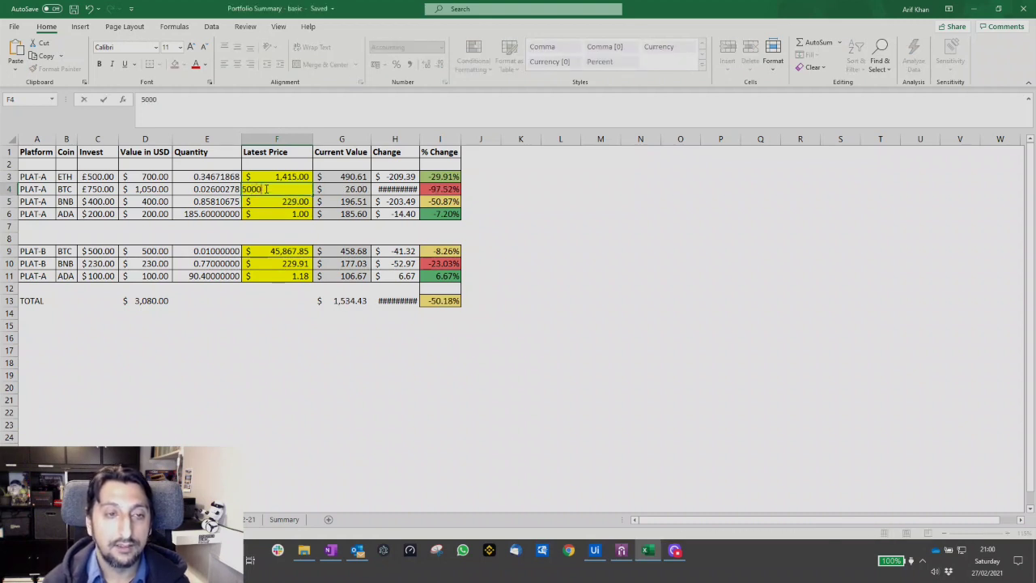
pyautogui.press('Return')
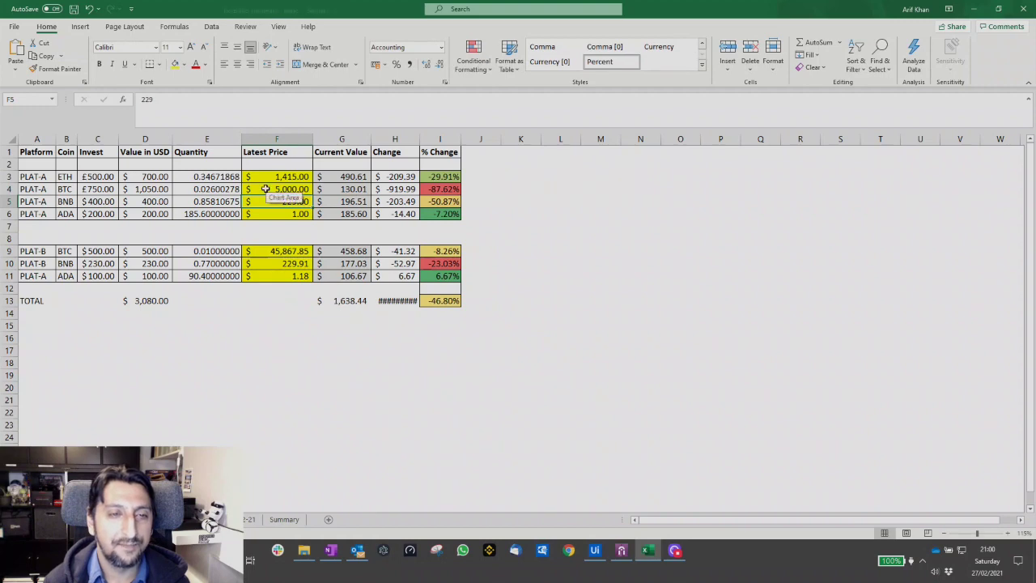
pyautogui.click(266, 189)
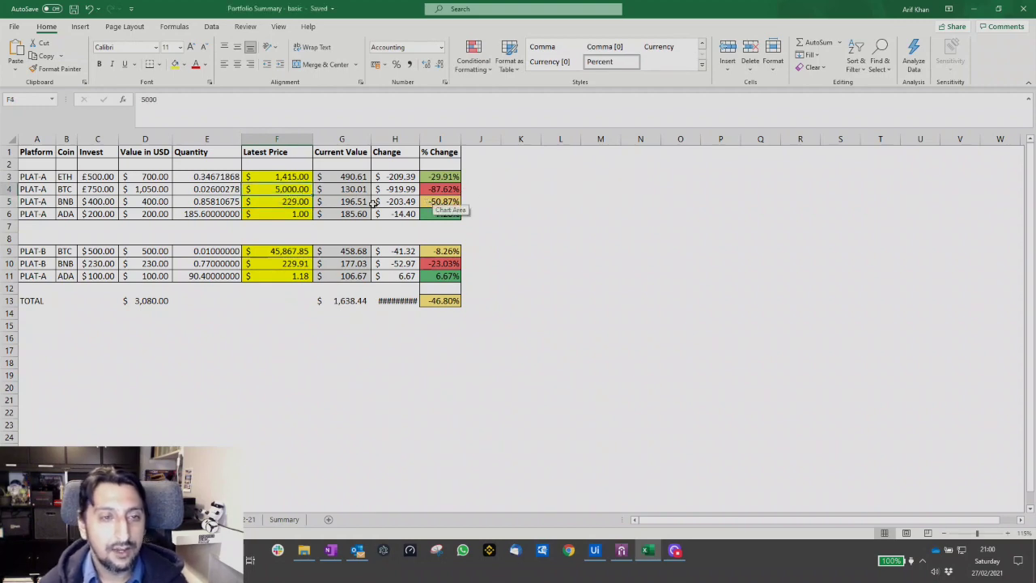
# Switch to UiPath StudioX, run the automation and return to the Excel workbook.
pyautogui.hotkey('alt', 'Tab')
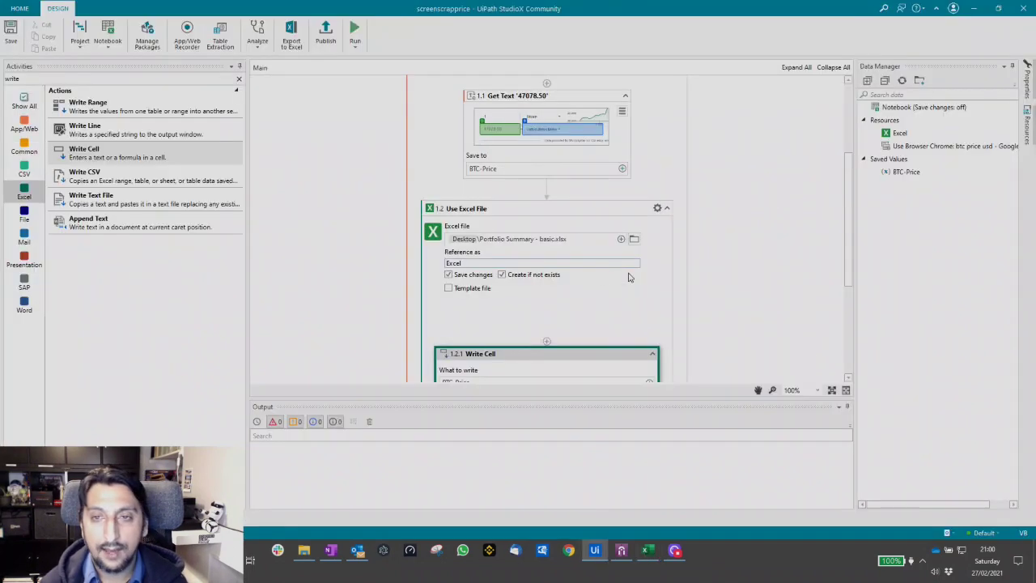
pyautogui.hotkey('alt', 'Tab')
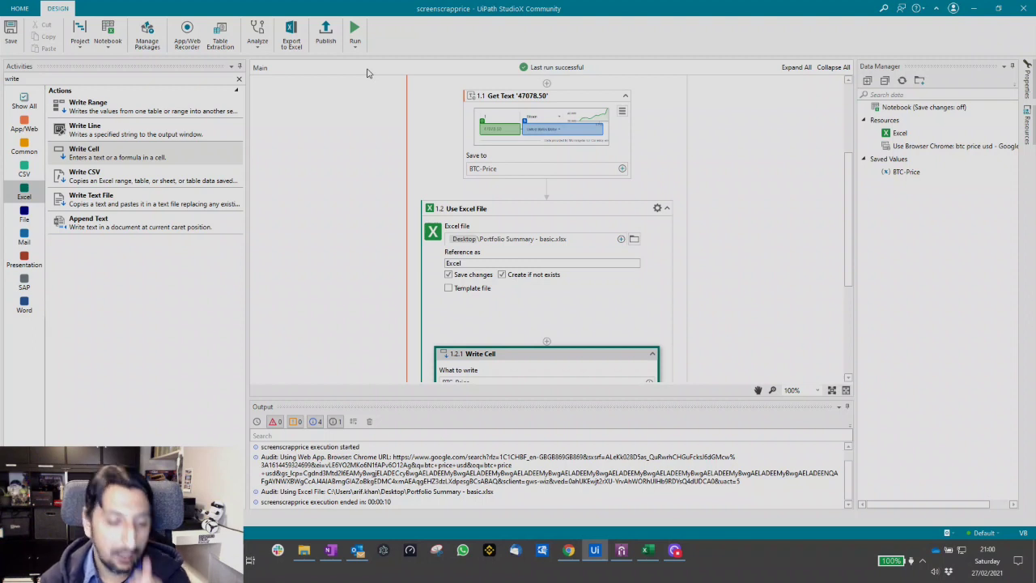
pyautogui.click(647, 550)
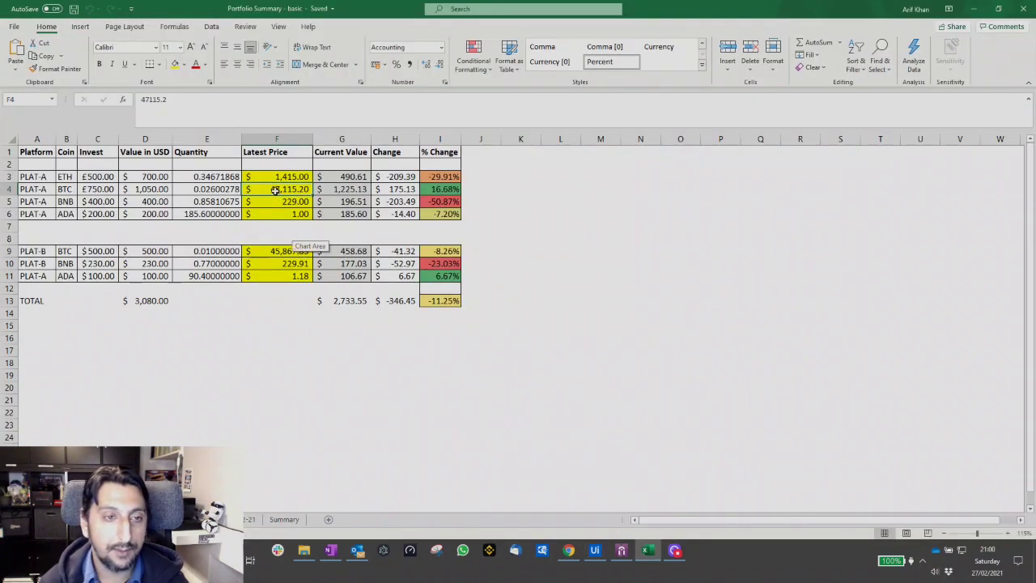
# Compare the BTC Latest Price written in F4 with Google's Bitcoin price in Chrome, and return to the workbook.
pyautogui.press('Down')
pyautogui.press('Up')
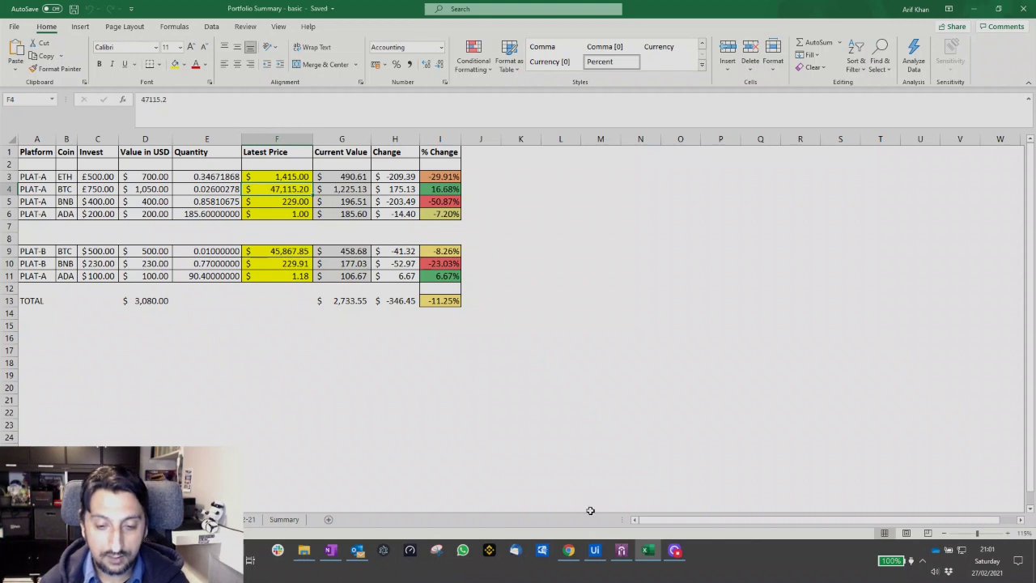
pyautogui.click(569, 550)
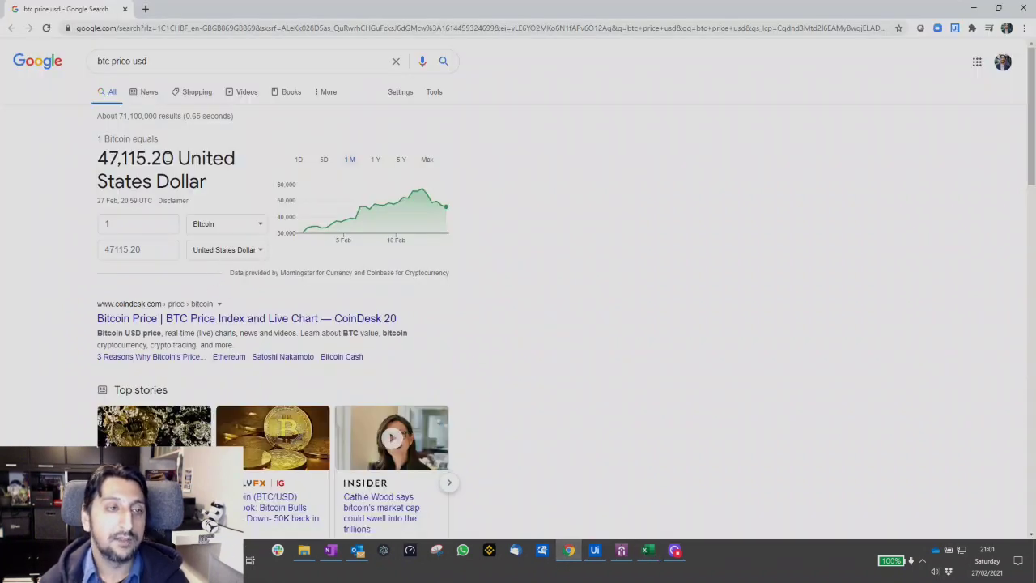
pyautogui.click(973, 7)
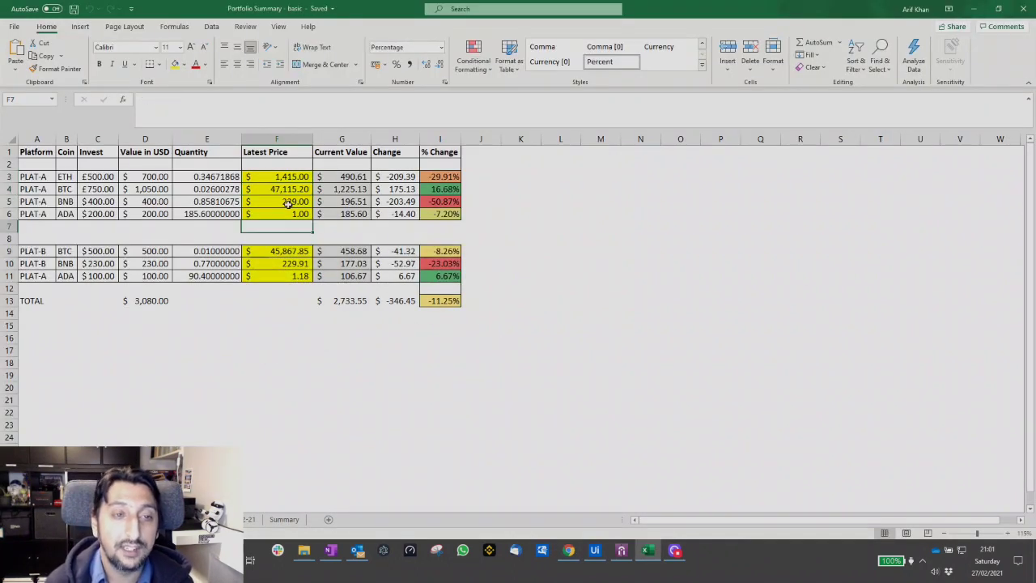
pyautogui.click(288, 195)
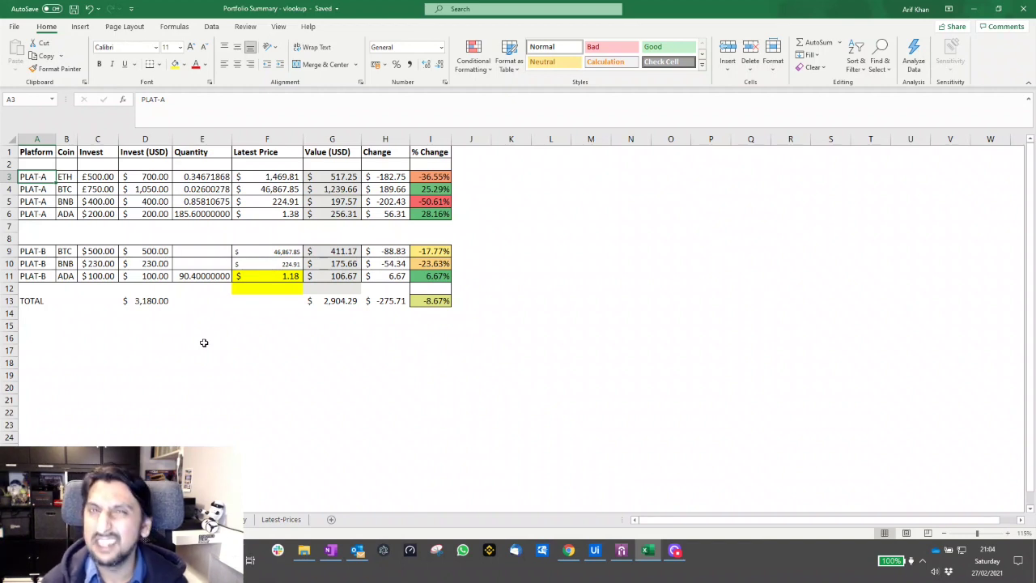
# Look across the PLAT-A ETH row of the Portfolio Summary - vlookup workbook, from Platform to Value (USD).
pyautogui.press('Right')
pyautogui.press('Right')
pyautogui.press('Right')
pyautogui.press('Right')
pyautogui.press('Right')
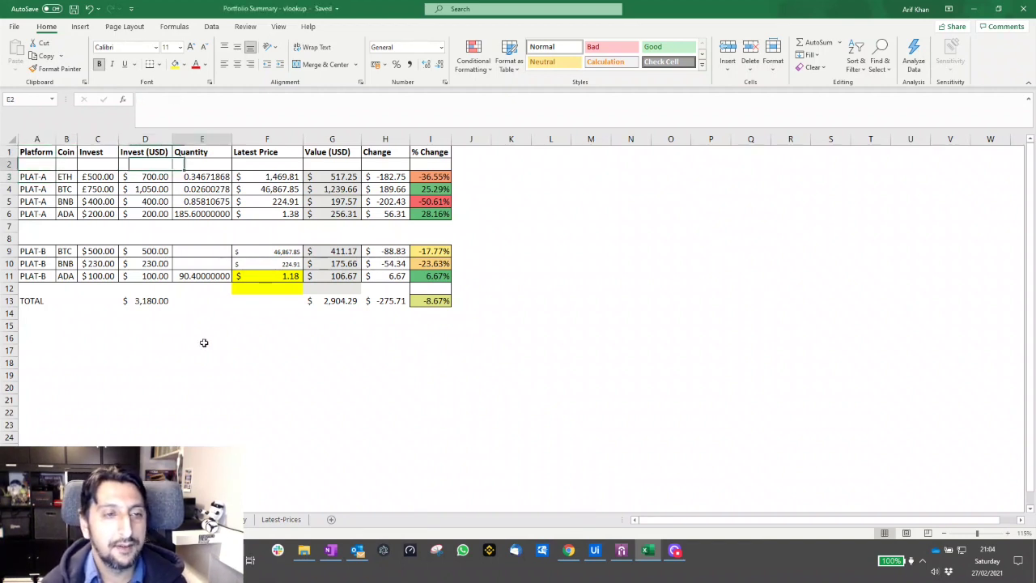
pyautogui.press('Left')
pyautogui.press('Left')
pyautogui.press('Left')
pyautogui.press('Left')
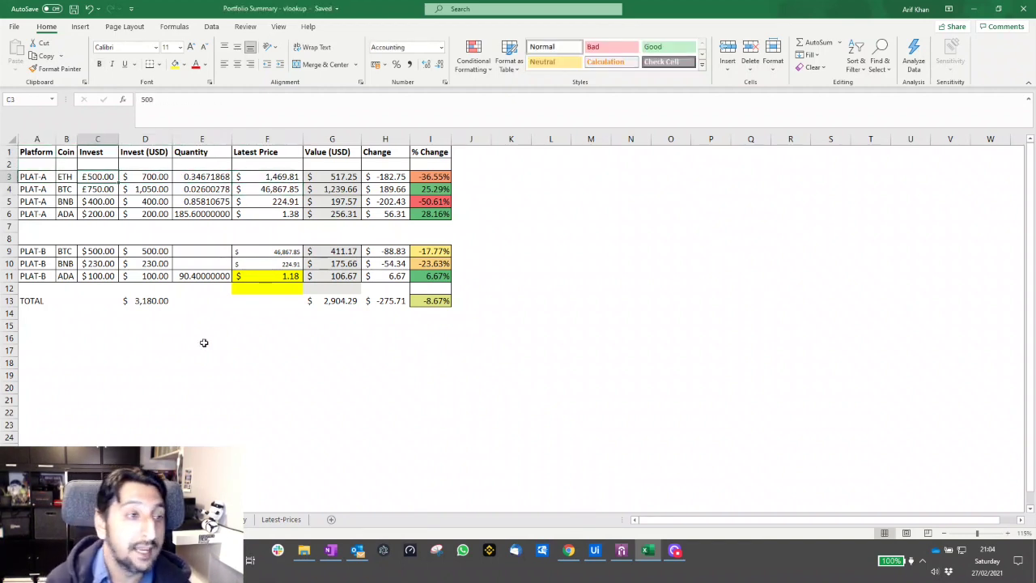
pyautogui.press('Down')
pyautogui.press('Right')
pyautogui.press('Right')
pyautogui.press('Right')
pyautogui.press('Right')
pyautogui.press('Up')
pyautogui.press('Left')
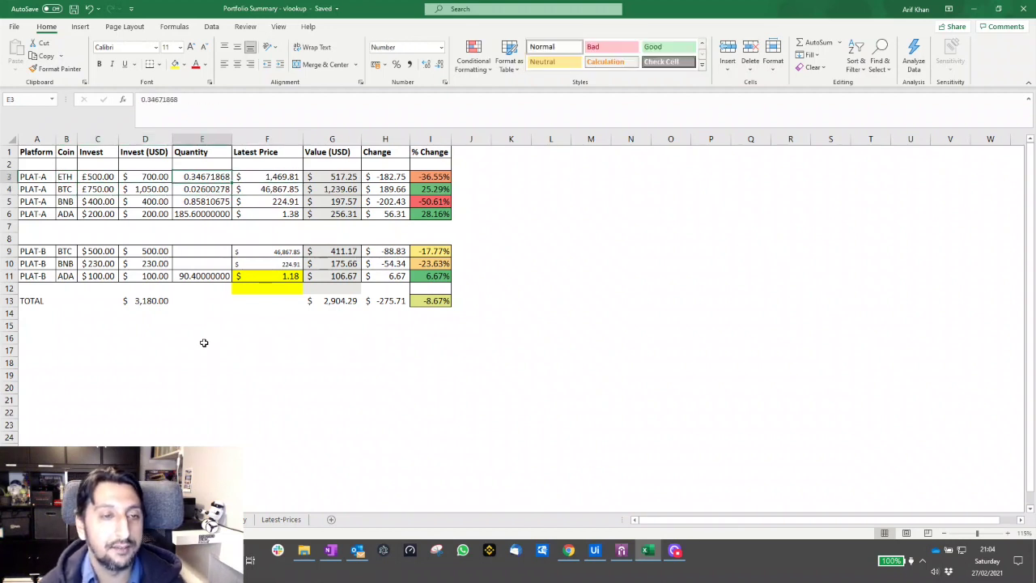
pyautogui.press('Right')
pyautogui.press('Right')
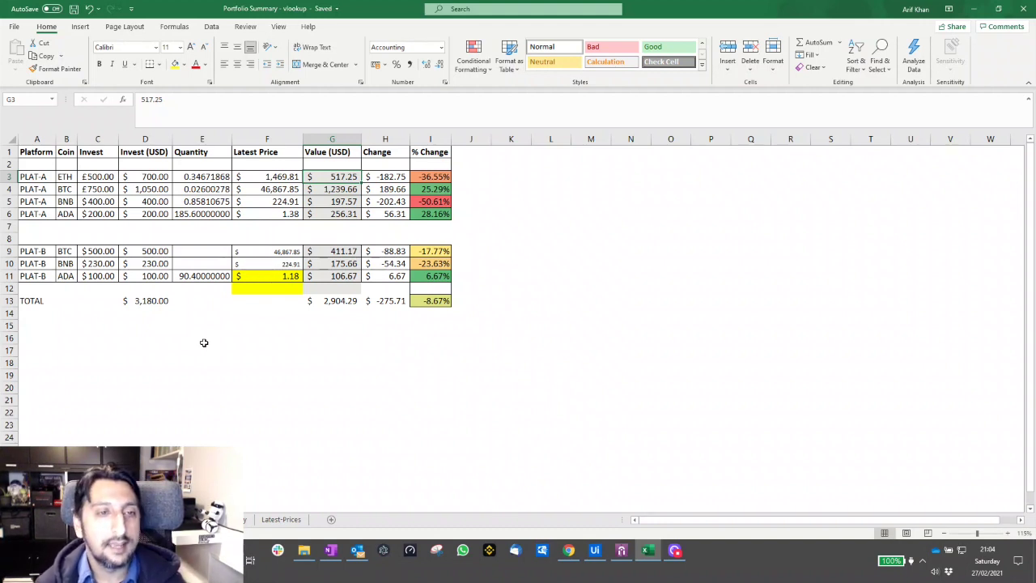
# Examine the formulas in the Latest Price column from the PLAT-A ETH row down to the PLAT-B BTC row.
pyautogui.press('Left')
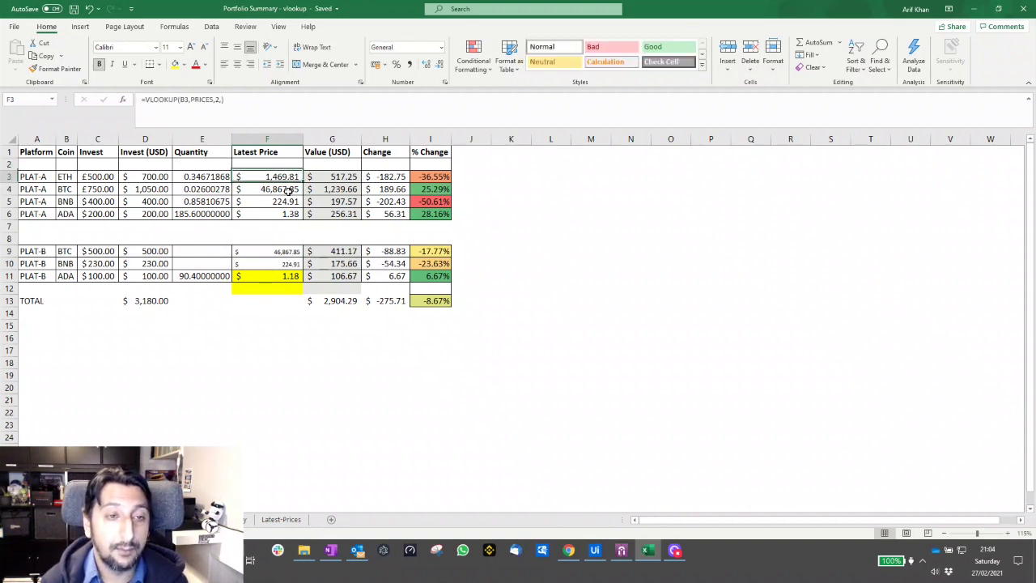
pyautogui.click(288, 191)
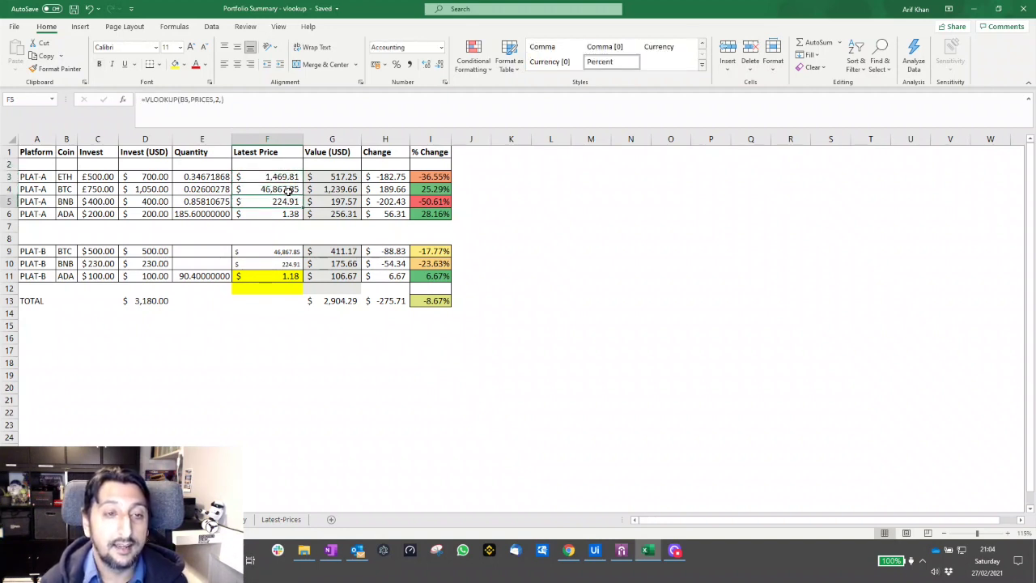
pyautogui.press('Down')
pyautogui.press('Down')
pyautogui.press('Down')
pyautogui.press('Down')
pyautogui.press('Down')
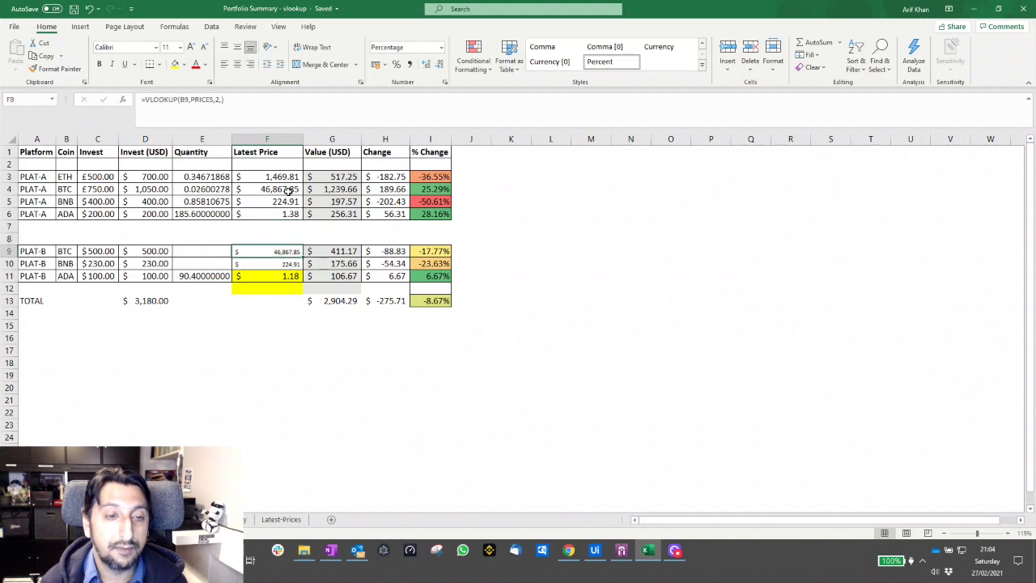
# Set the font size of the PLAT-B Quantity and Latest Price cells E9:F11 to 11 and save the workbook.
pyautogui.hotkey('shift', 'Down')
pyautogui.hotkey('shift', 'Down')
pyautogui.hotkey('shift', 'Left')
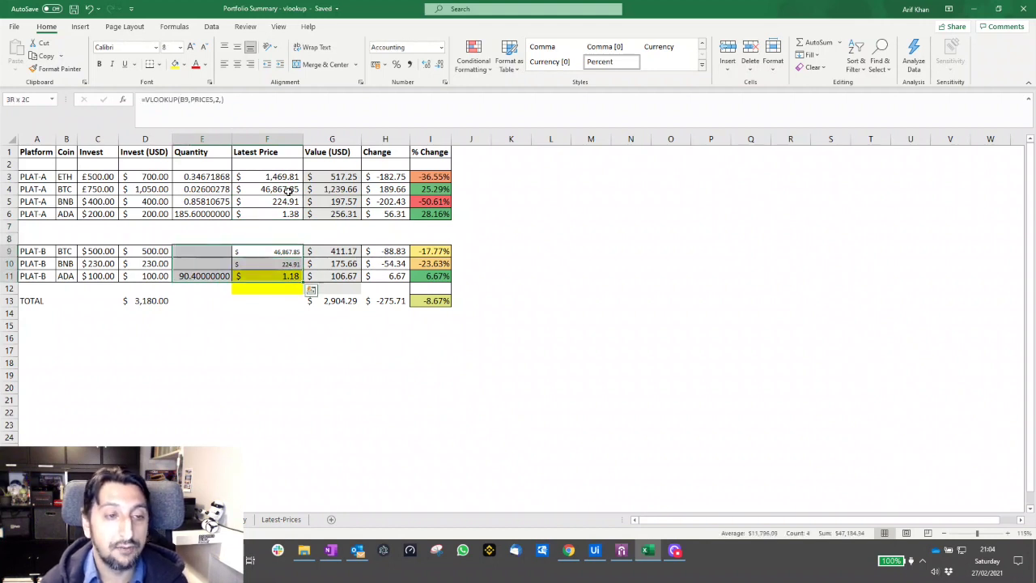
pyautogui.click(180, 47)
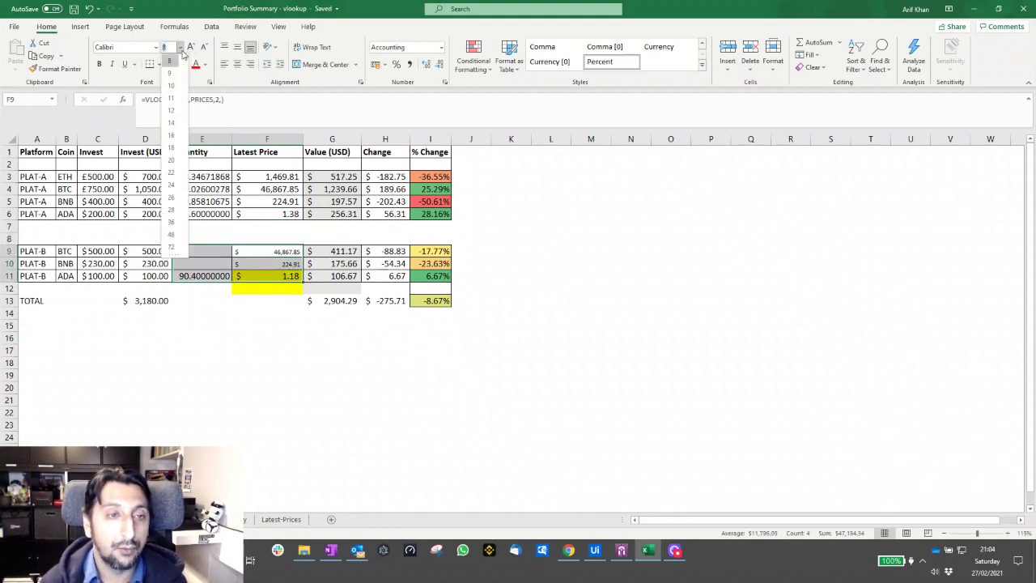
pyautogui.click(172, 97)
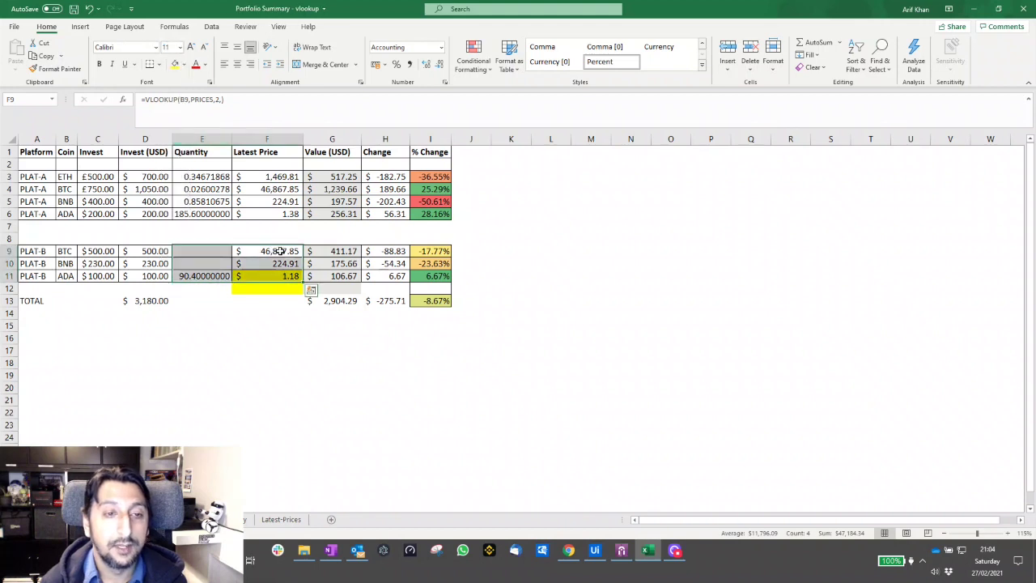
pyautogui.click(275, 250)
pyautogui.hotkey('ctrl', 's')
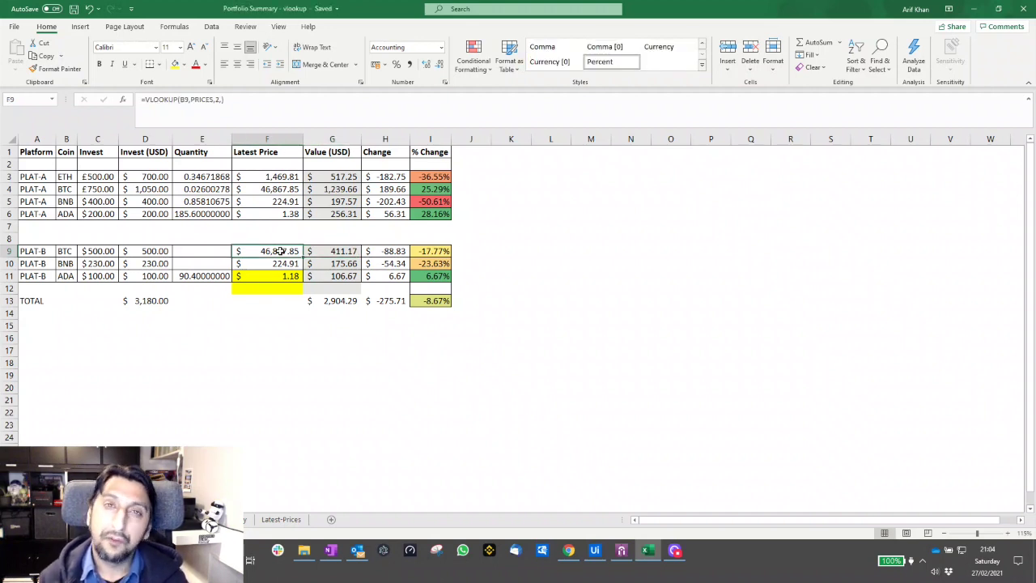
# Return to cell A1 and review the headers and the ETH row's investment and Latest Price cells.
pyautogui.hotkey('ctrl', 'Home')
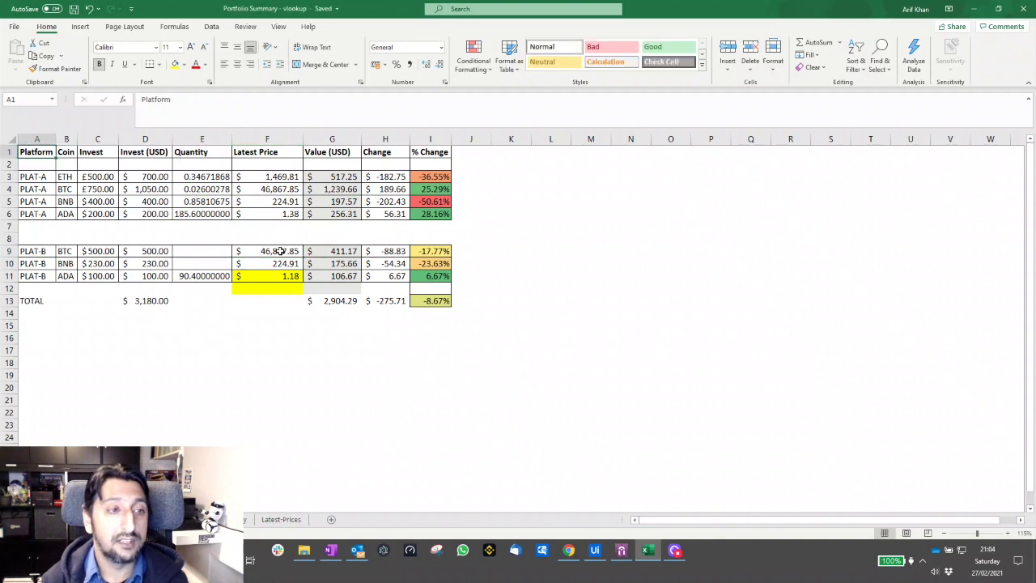
pyautogui.press('Right')
pyautogui.press('Right')
pyautogui.press('Right')
pyautogui.press('Right')
pyautogui.press('Right')
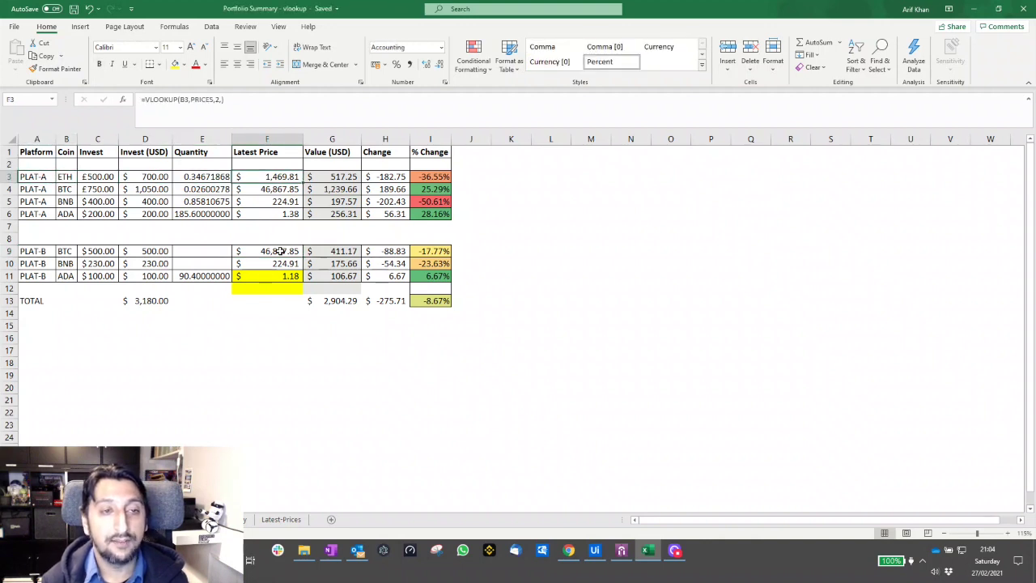
pyautogui.press('Down')
pyautogui.press('Up')
pyautogui.press('Left')
pyautogui.press('Left')
pyautogui.press('Left')
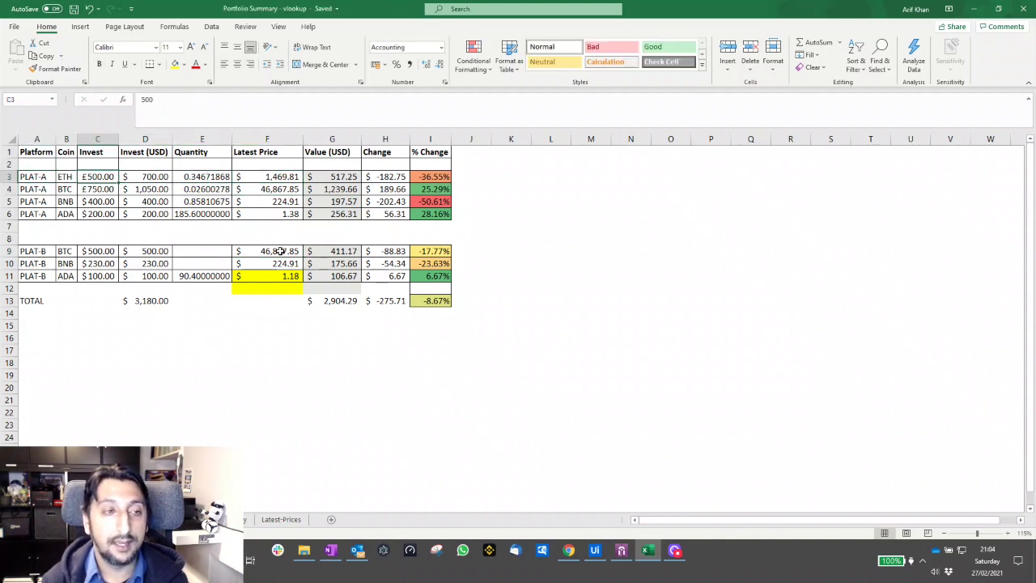
# Inspect the VLOOKUP formula in the ETH Latest Price cell F3 and leave it without editing.
pyautogui.press('Right')
pyautogui.press('Right')
pyautogui.press('Right')
pyautogui.press('Right')
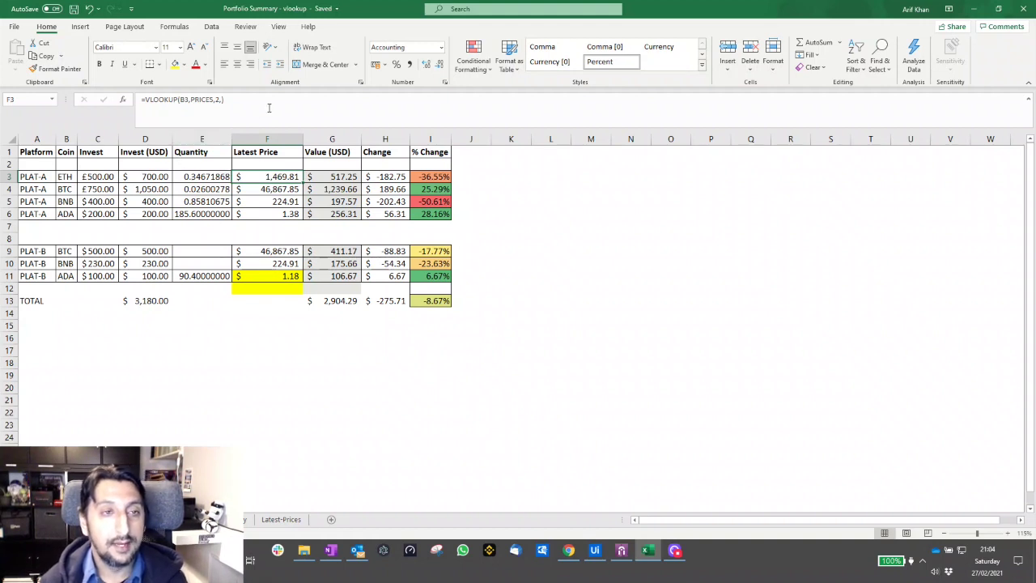
pyautogui.press('F2')
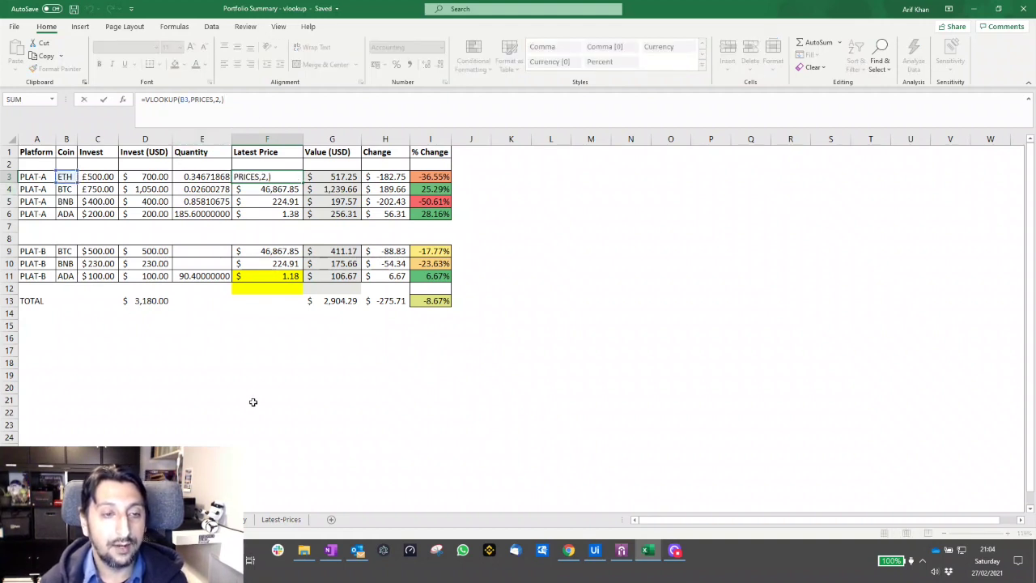
pyautogui.press('Escape')
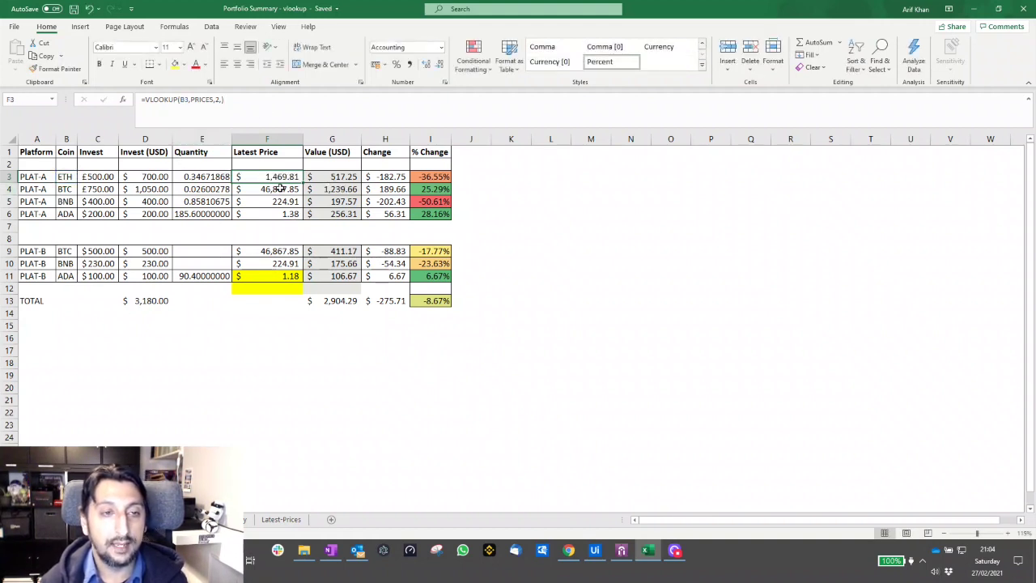
# Open the Latest-Prices sheet and examine its coin list and prices by selecting the data from row 2 to row 20.
pyautogui.click(284, 520)
pyautogui.click(85, 323)
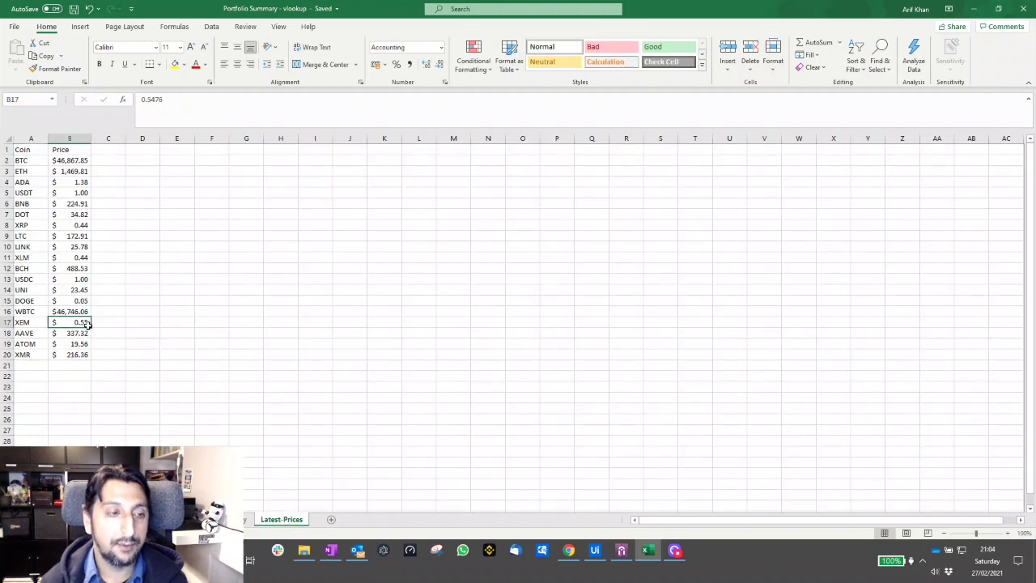
pyautogui.hotkey('ctrl', 'Home')
pyautogui.press('Down')
pyautogui.hotkey('shift', 'Down')
pyautogui.hotkey('shift', 'Down')
pyautogui.hotkey('shift', 'Down')
pyautogui.hotkey('shift', 'Down')
pyautogui.hotkey('shift', 'Down')
pyautogui.hotkey('shift', 'Down')
pyautogui.hotkey('shift', 'Down')
pyautogui.hotkey('shift', 'Down')
pyautogui.hotkey('shift', 'Down')
pyautogui.hotkey('shift', 'Down')
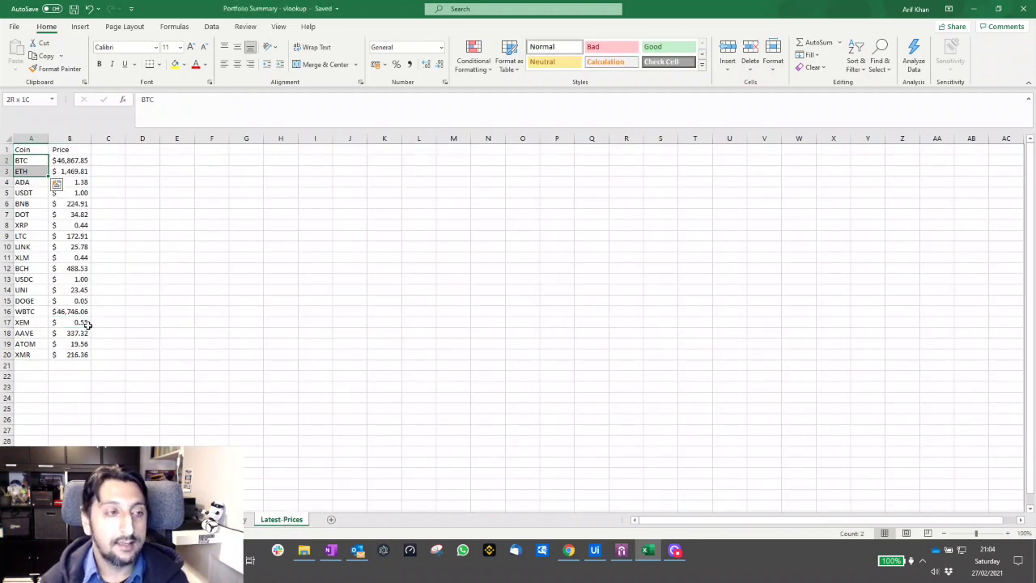
pyautogui.hotkey('shift', 'Down')
pyautogui.hotkey('shift', 'Down')
pyautogui.hotkey('shift', 'Down')
pyautogui.hotkey('shift', 'Down')
pyautogui.hotkey('shift', 'Down')
pyautogui.hotkey('shift', 'Down')
pyautogui.hotkey('shift', 'Down')
pyautogui.hotkey('shift', 'Down')
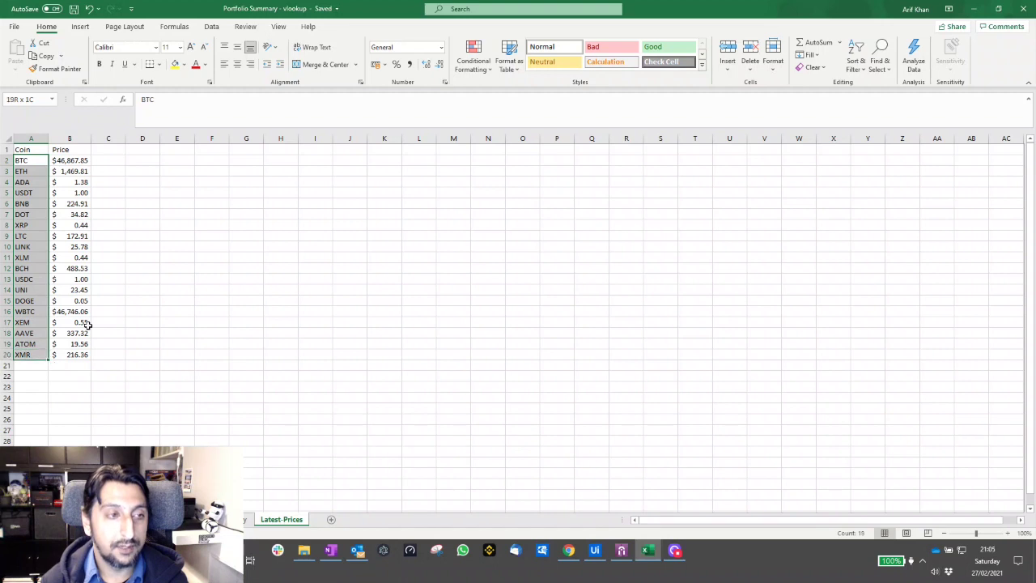
pyautogui.hotkey('shift', 'Right')
# Return to cell A1 of the Latest-Prices sheet and save the workbook.
pyautogui.press('Up')
pyautogui.press('Down')
pyautogui.press('Right')
pyautogui.hotkey('ctrl', 'Home')
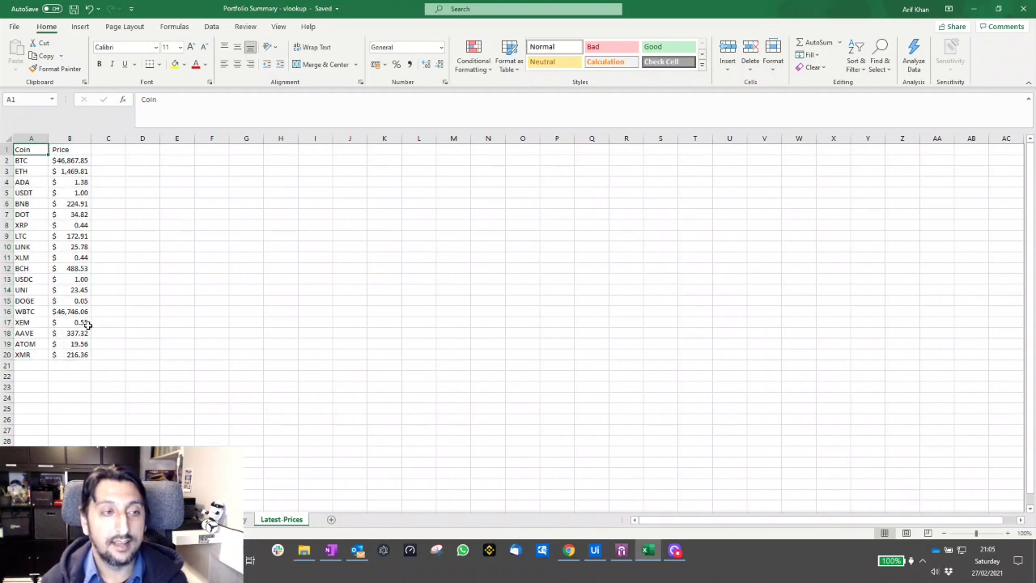
pyautogui.hotkey('ctrl', 's')
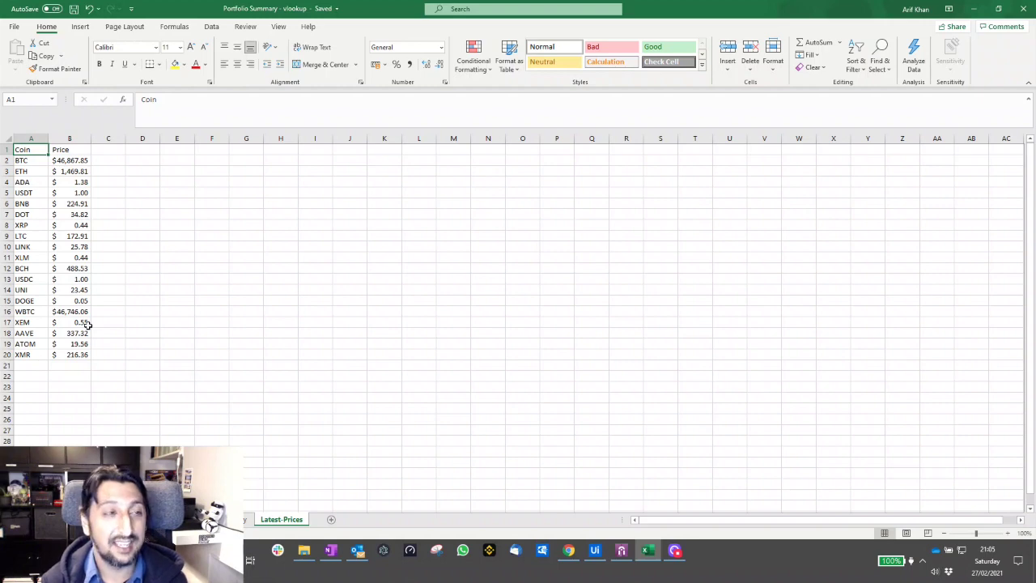
# Examine the coin and price rows from row 2 in the Latest-Prices sheet, return to A1, and review the portfolio summary sheet.
pyautogui.press('Down')
pyautogui.hotkey('shift', 'Right')
pyautogui.hotkey('shift', 'pagedown')
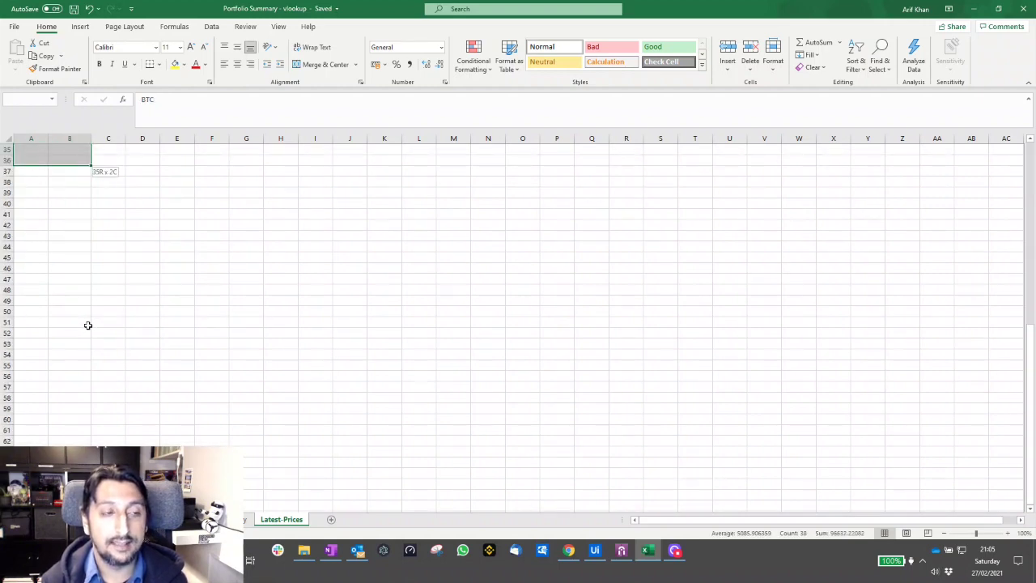
pyautogui.hotkey('shift', 'pageup')
pyautogui.hotkey('ctrl', 'Home')
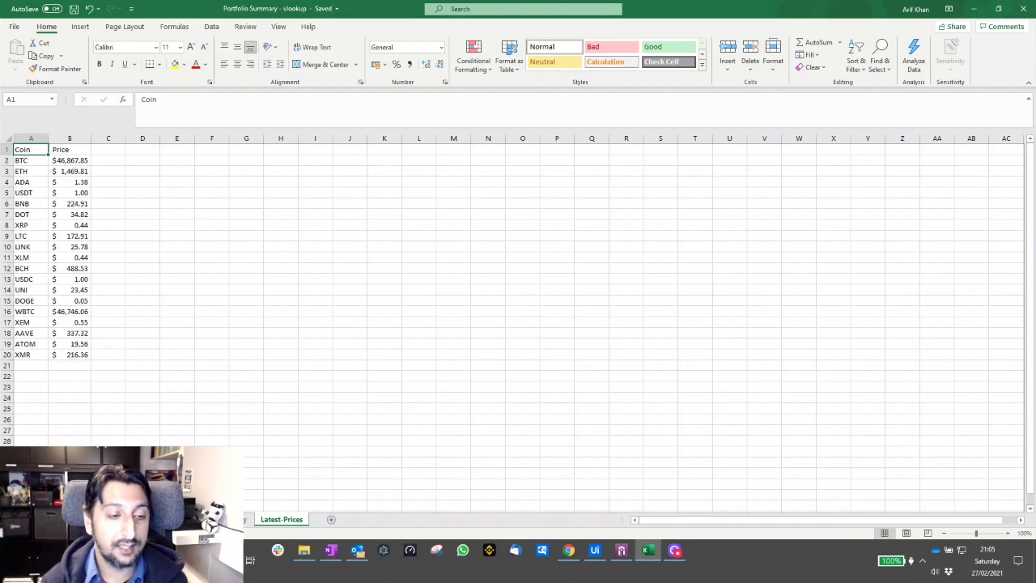
pyautogui.hotkey('ctrl', 'pageup')
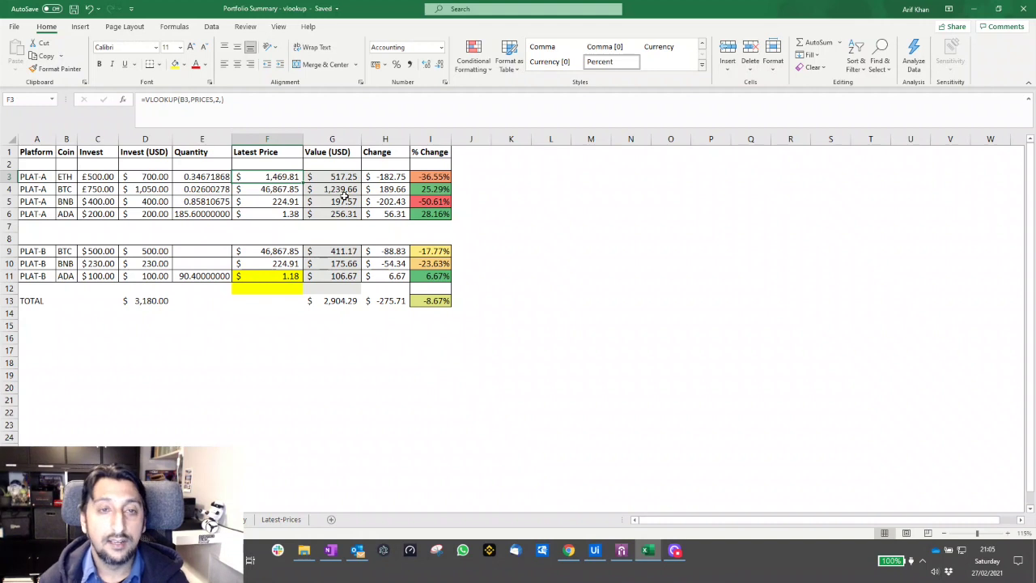
pyautogui.click(283, 519)
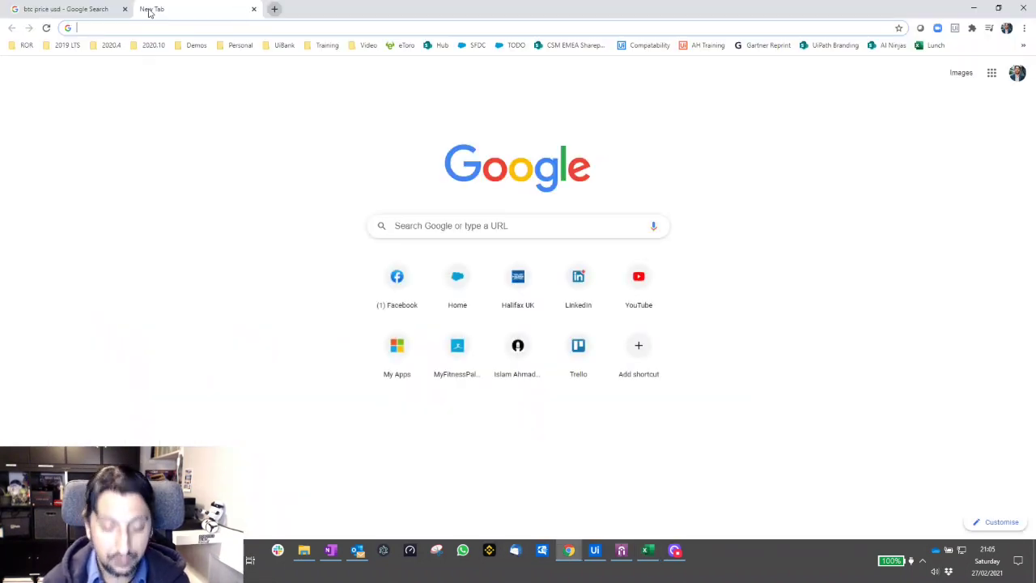
# Switch to Chrome, open coinmarketcap.com and look through its cryptocurrency price table.
pyautogui.write('coin')
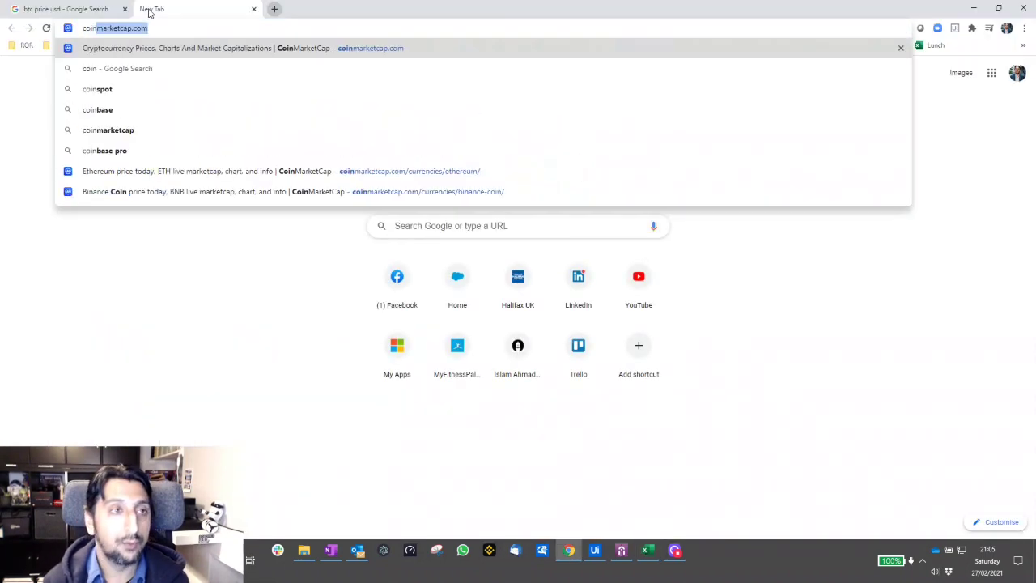
pyautogui.press('Return')
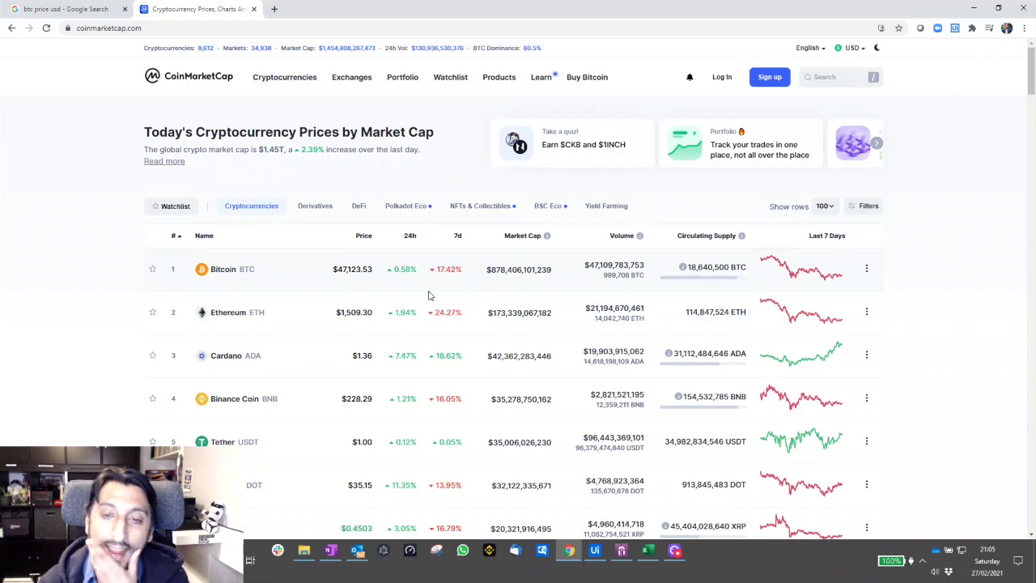
pyautogui.scroll(-6, 407, 275)
pyautogui.scroll(4, 379, 279)
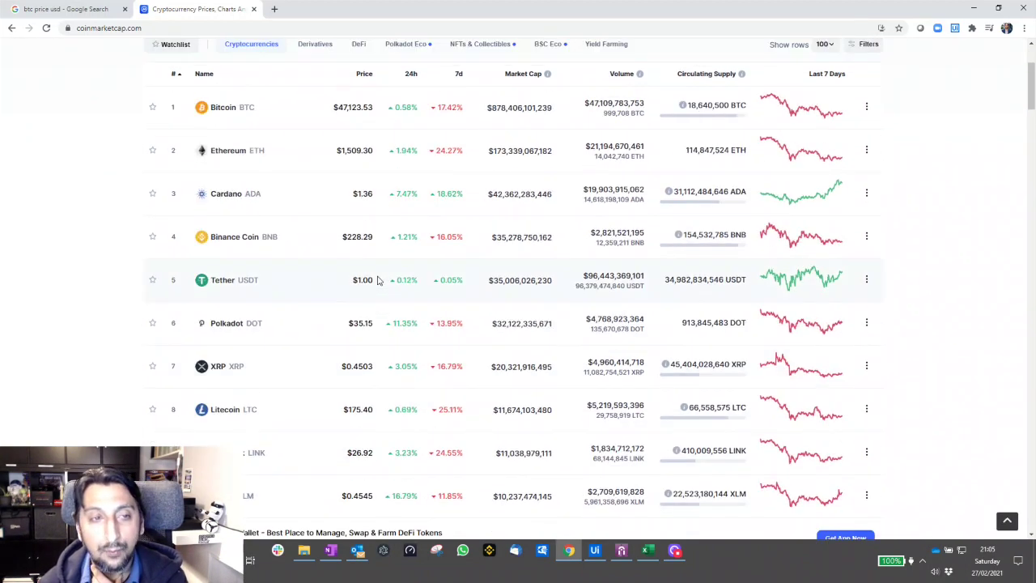
pyautogui.scroll(2, 376, 279)
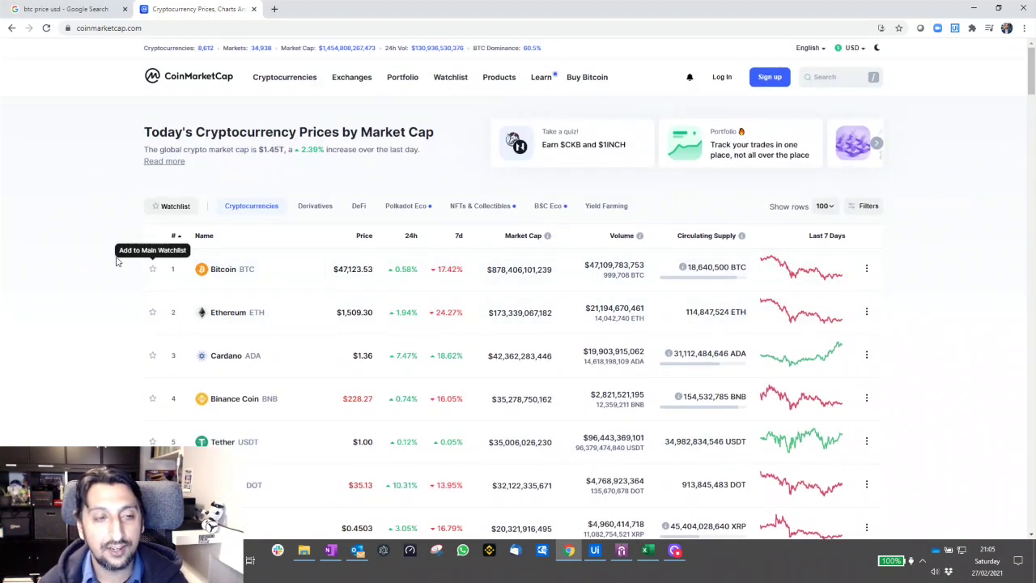
# Examine the CoinMarketCap price rows and compare them with the Latest Price column of the portfolio workbook in Excel.
pyautogui.moveTo(115, 260); pyautogui.dragTo(531, 436)
pyautogui.click(968, 299)
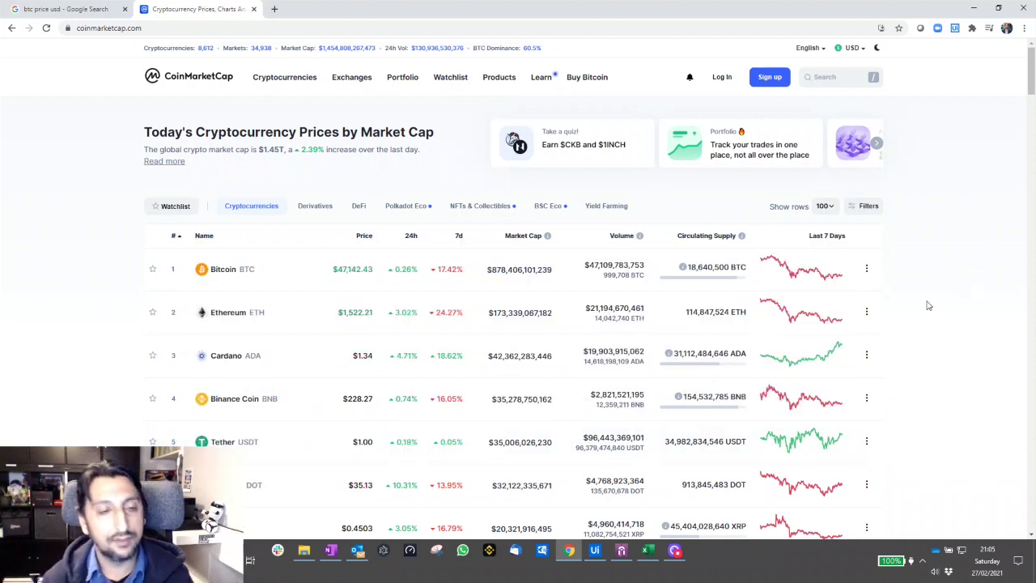
pyautogui.scroll(-1, 1018, 337)
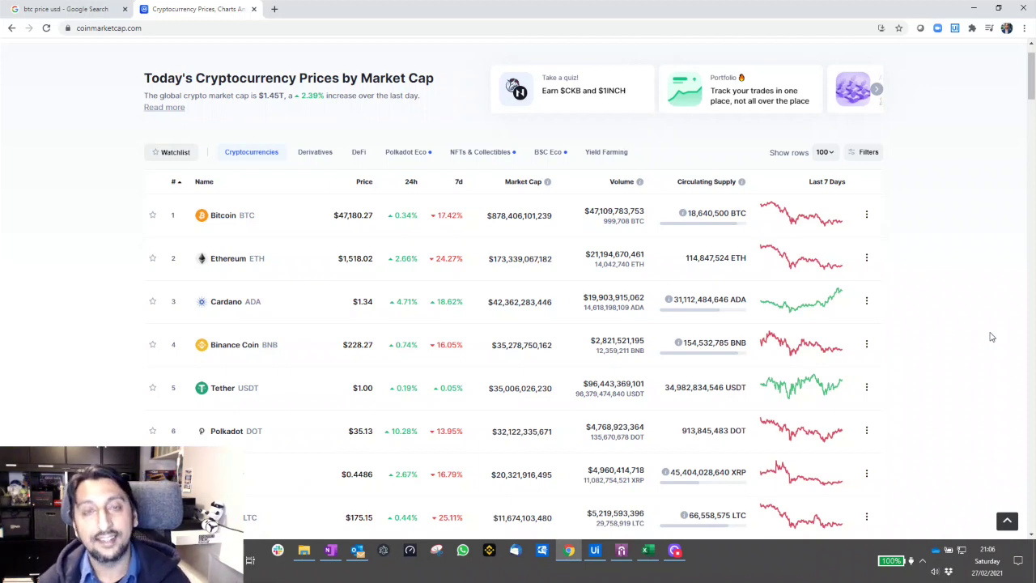
pyautogui.scroll(2, 990, 337)
pyautogui.hotkey('alt', 'Tab')
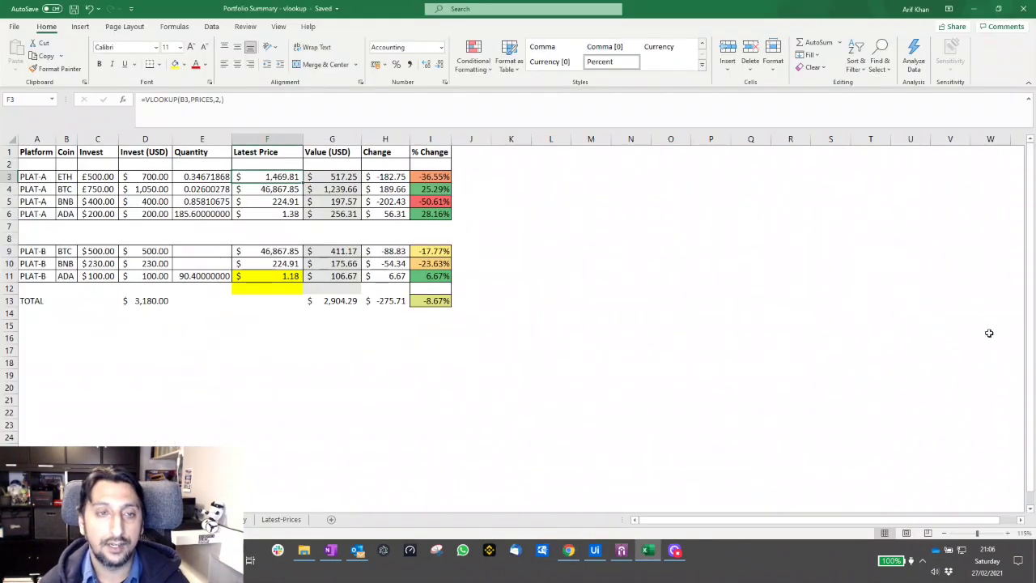
pyautogui.hotkey('alt', 'Tab')
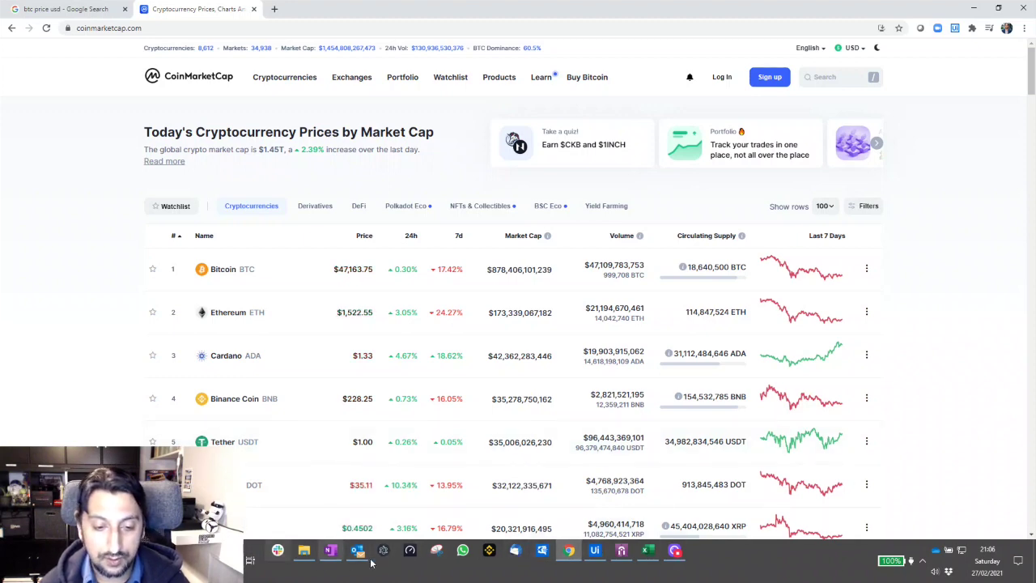
# Switch to UiPath StudioX and create a blank task project named TableGrabPrice.
pyautogui.click(594, 550)
pyautogui.hotkey('ctrl', 'n')
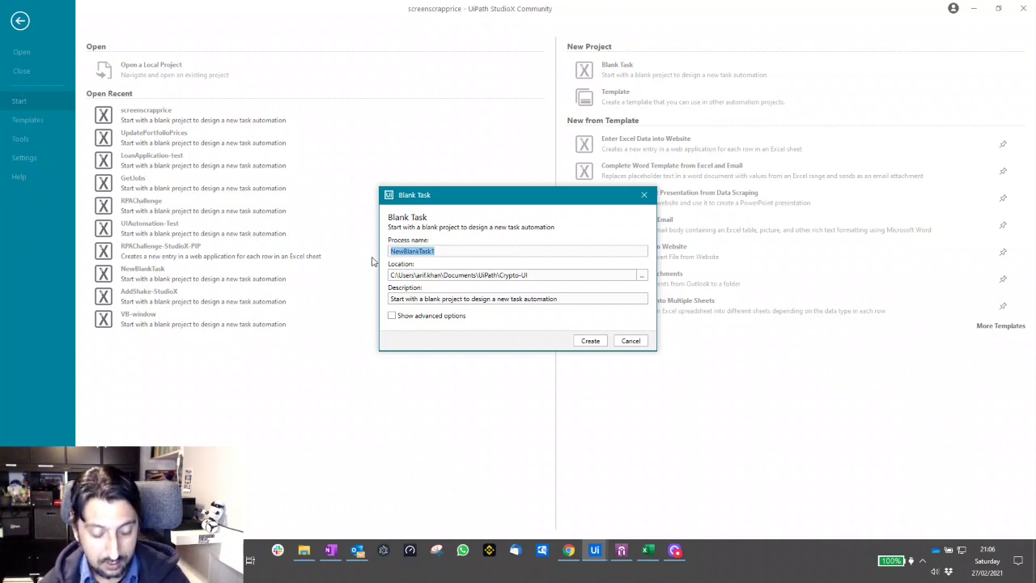
pyautogui.write('TableGrab')
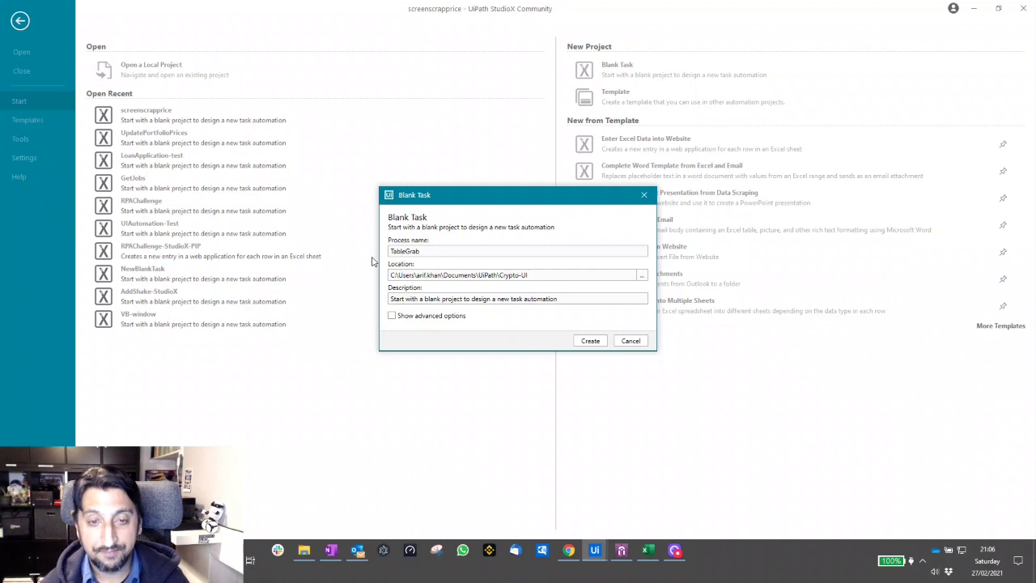
pyautogui.write('Pri')
pyautogui.press('Return')
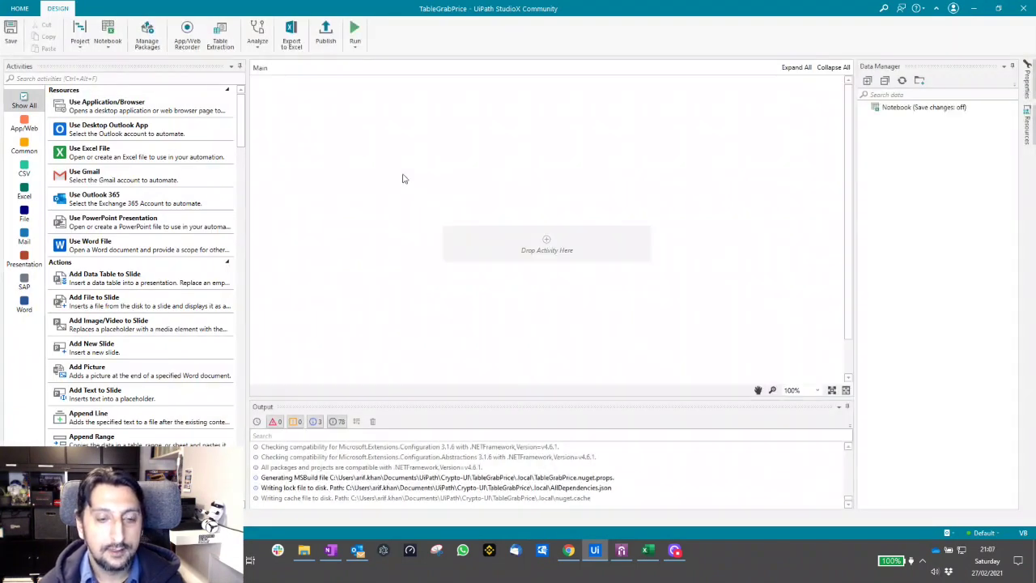
# Add a Use Application/Browser activity to the empty workflow and indicate the CoinMarketCap page in Chrome as its target.
pyautogui.moveTo(121, 106); pyautogui.dragTo(547, 242)
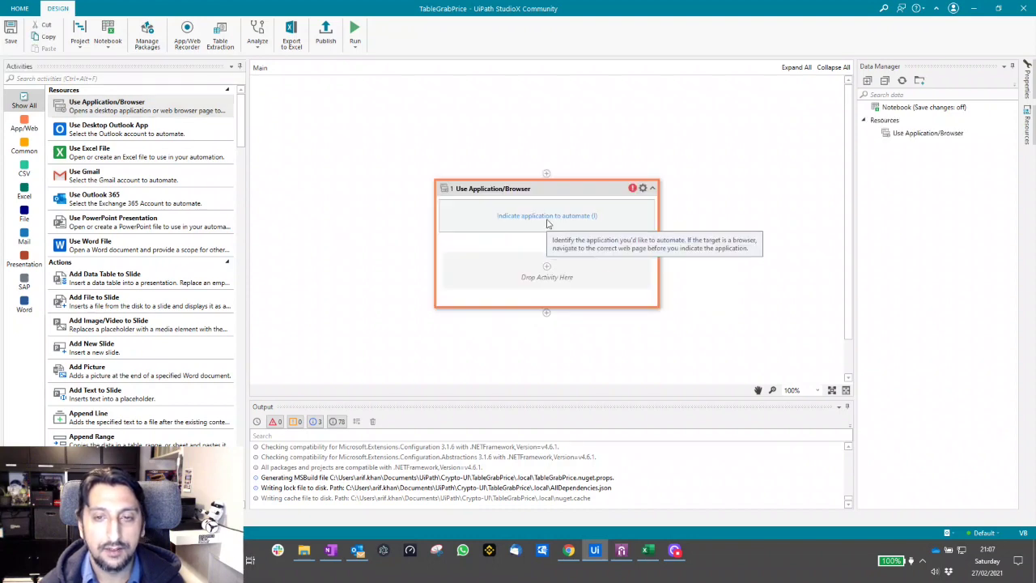
pyautogui.click(547, 222)
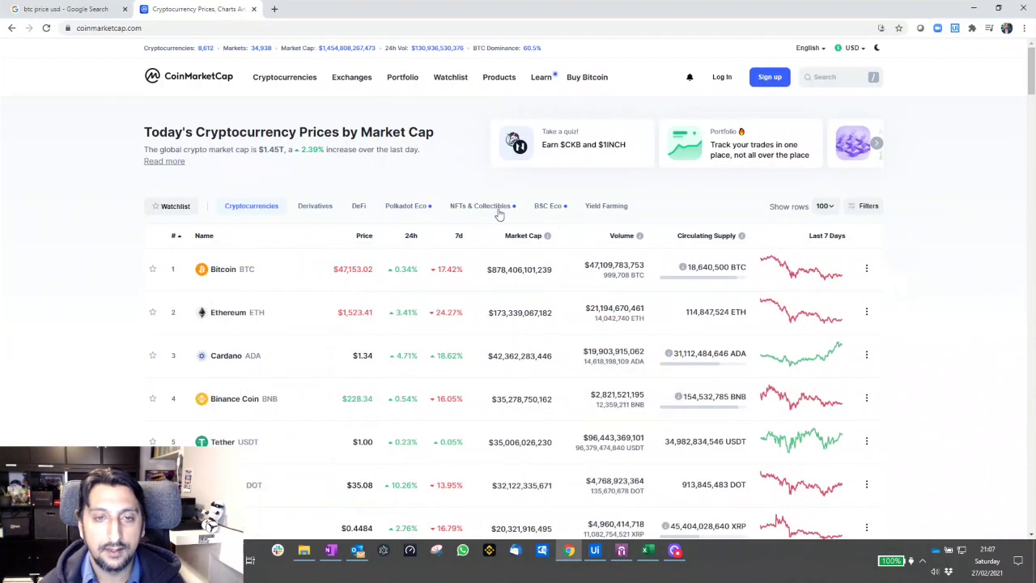
pyautogui.click(469, 153)
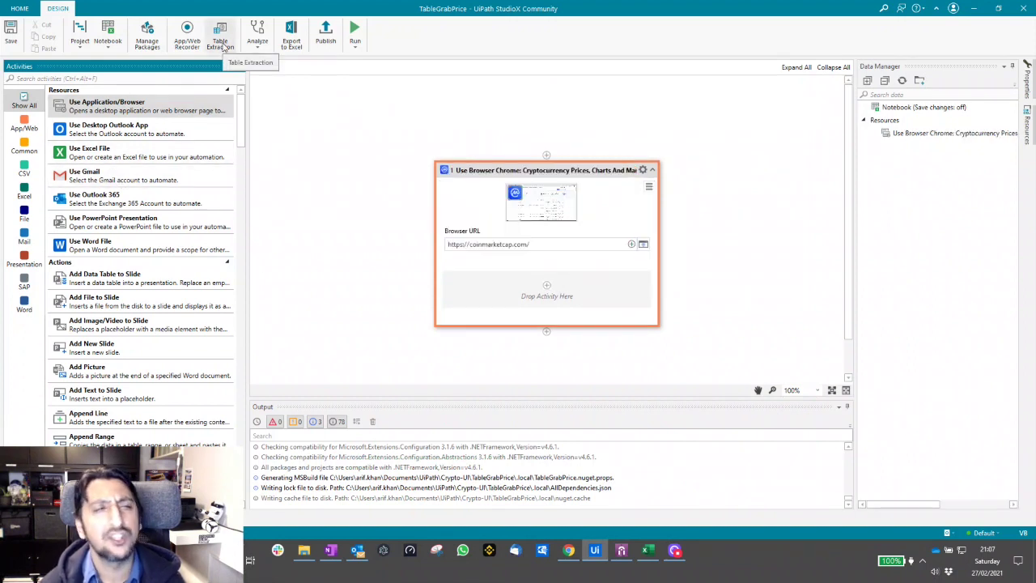
# Start Table Extraction, then check the Coin and Price columns on the Latest-Prices sheet in Excel.
pyautogui.click(220, 40)
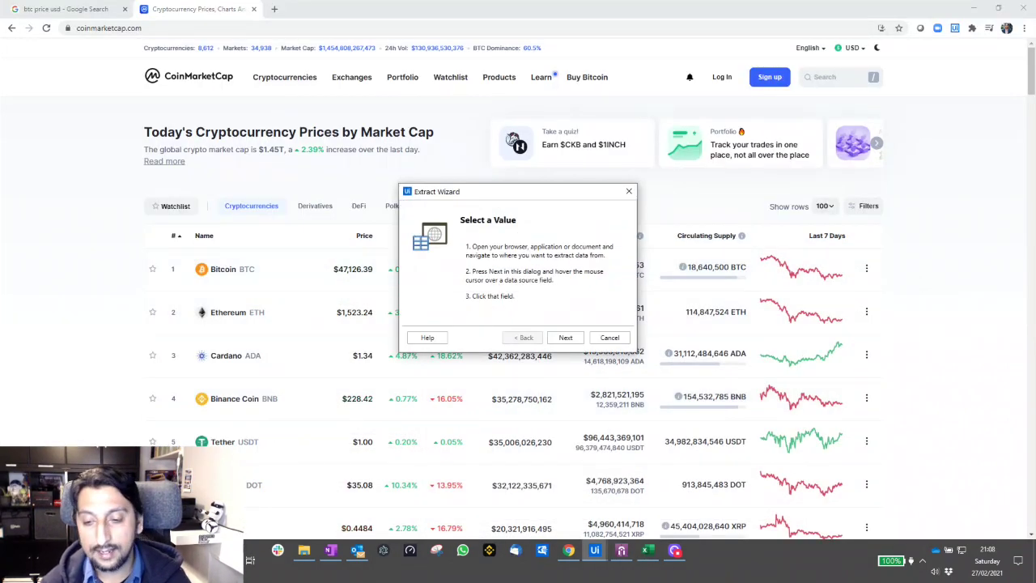
pyautogui.click(647, 550)
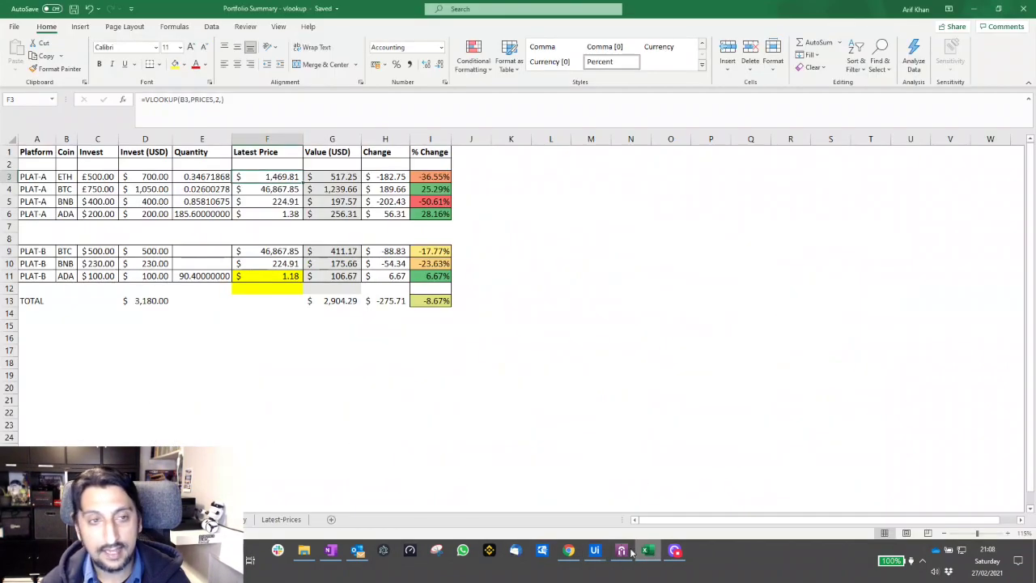
pyautogui.click(293, 522)
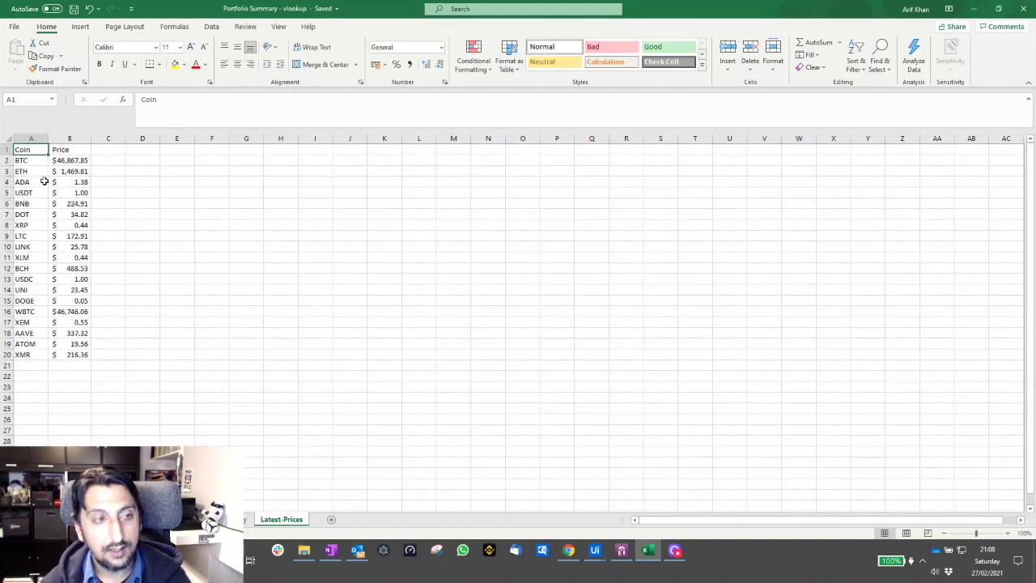
# Return to the CoinMarketCap page in Chrome and bring the Extract Wizard in front of it.
pyautogui.hotkey('alt', 'Tab')
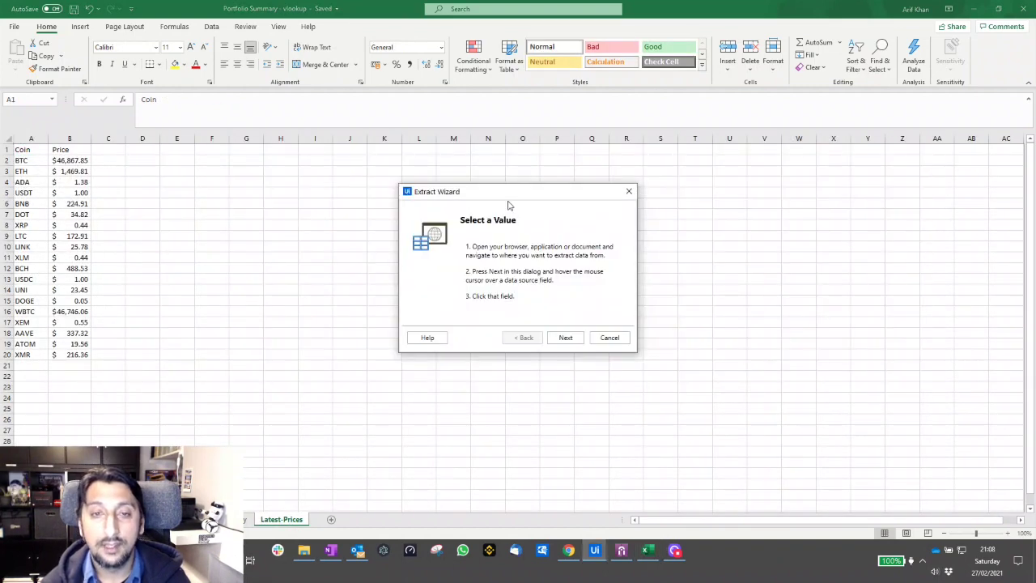
pyautogui.hotkey('alt', 'Tab')
pyautogui.hotkey('alt', 'Tab')
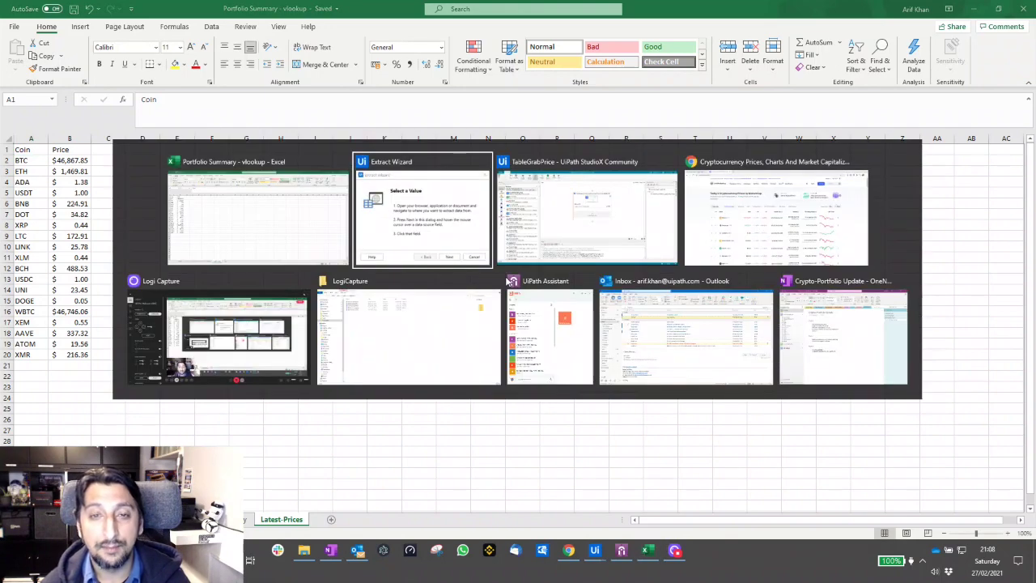
pyautogui.click(568, 550)
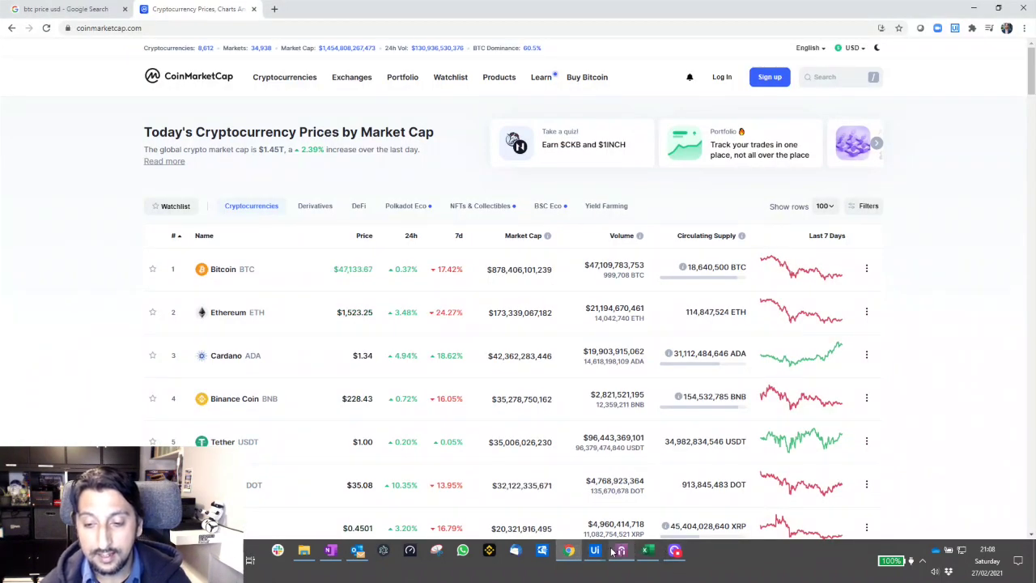
pyautogui.moveTo(596, 550)
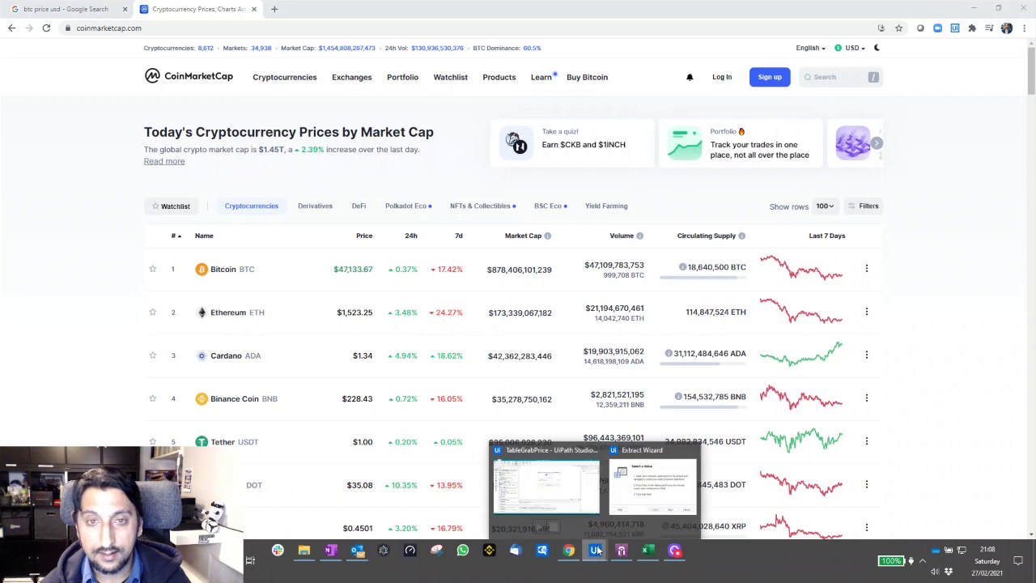
pyautogui.click(652, 484)
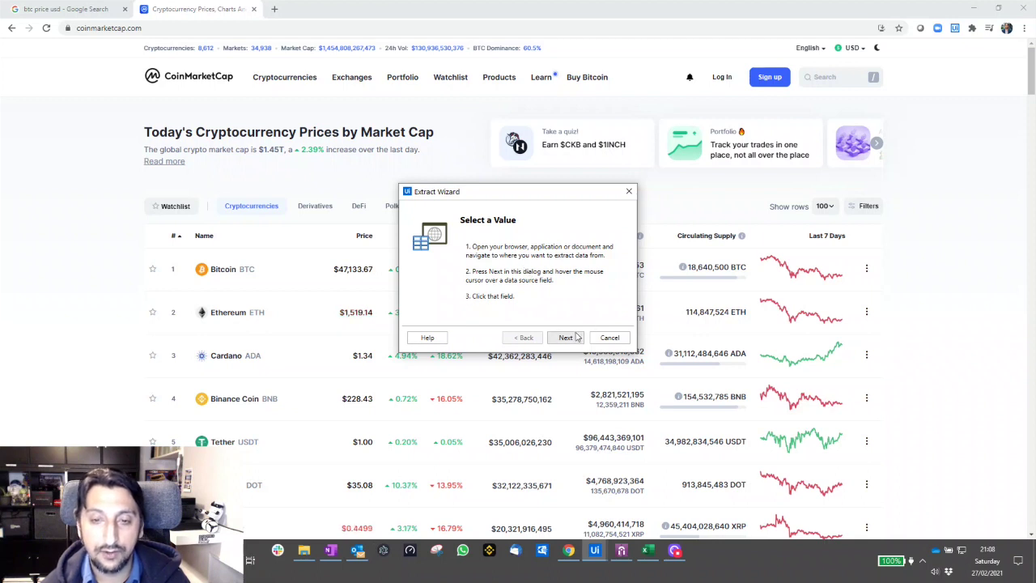
# Indicate the BTC and ETH symbols as the first and second elements of the pattern, declining to extract all table columns.
pyautogui.click(566, 337)
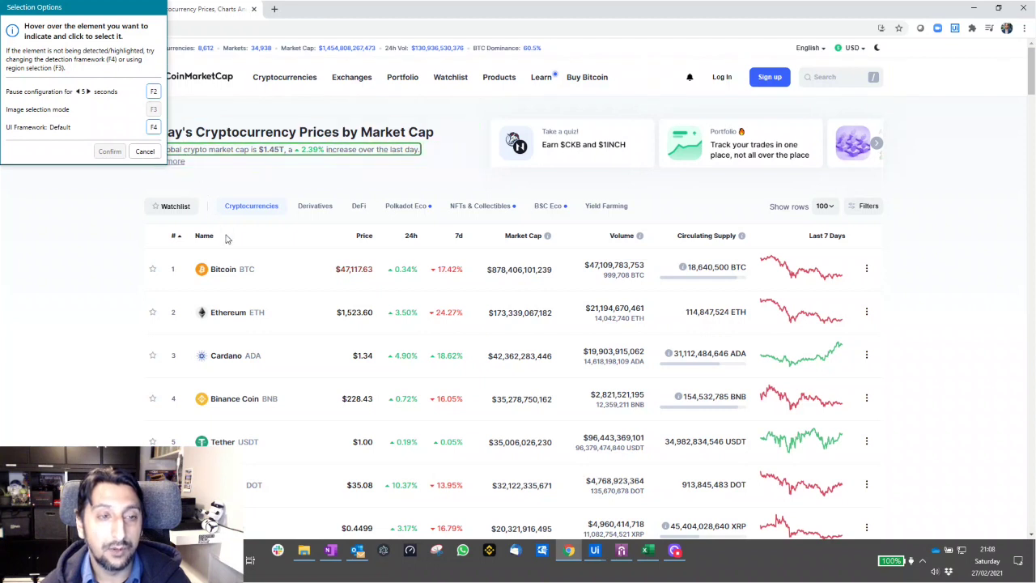
pyautogui.click(247, 272)
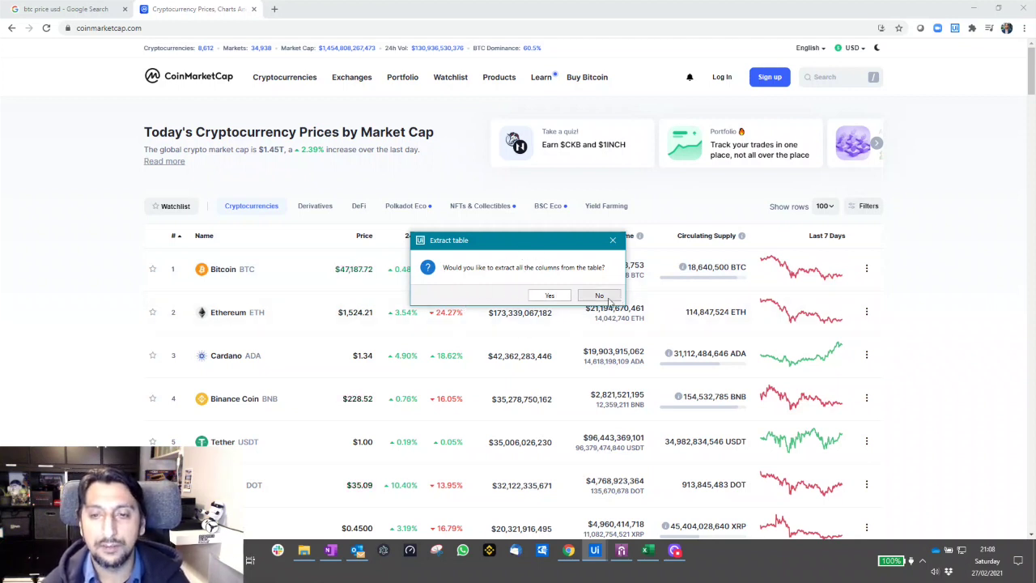
pyautogui.click(606, 297)
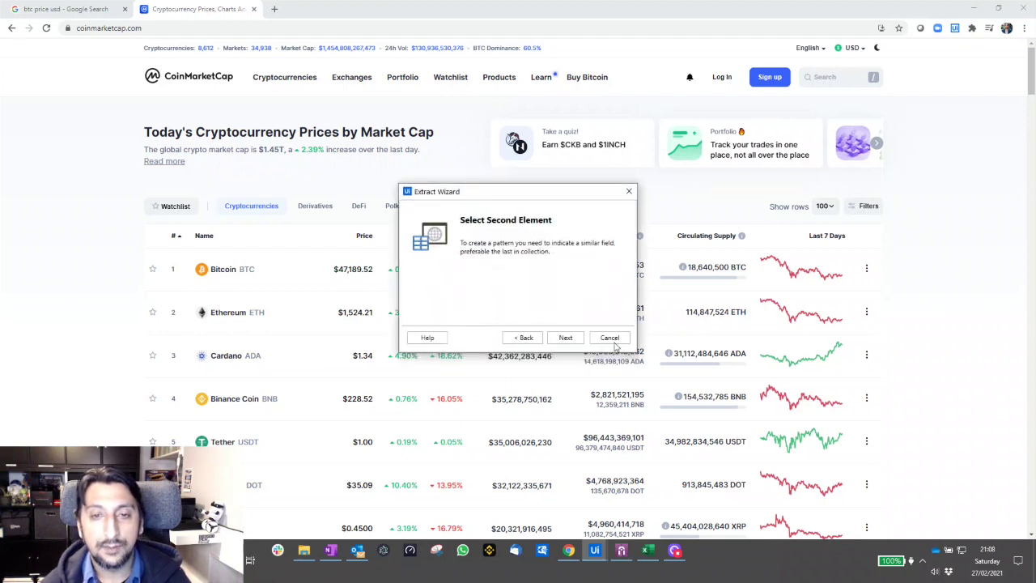
pyautogui.click(564, 338)
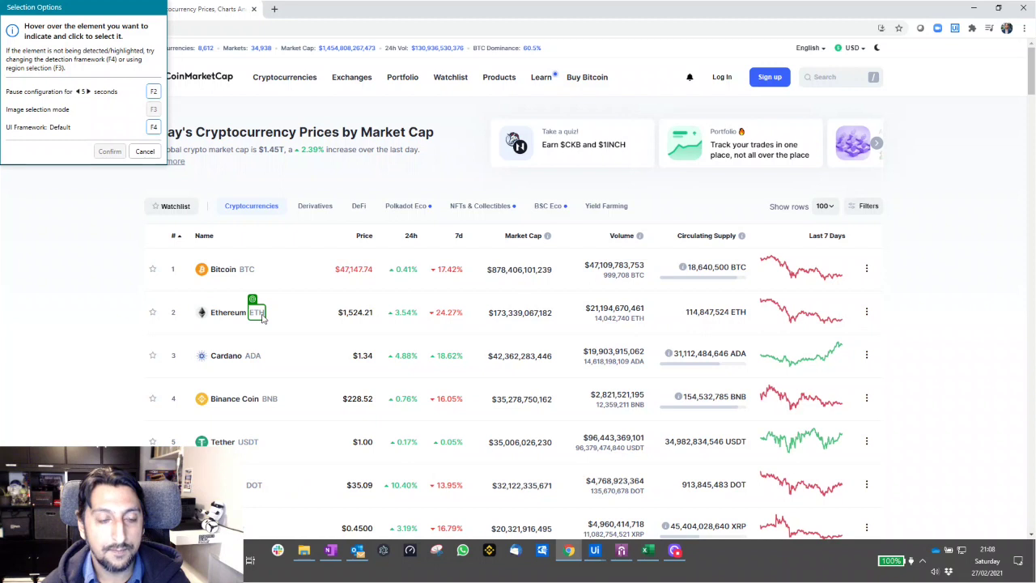
pyautogui.click(257, 314)
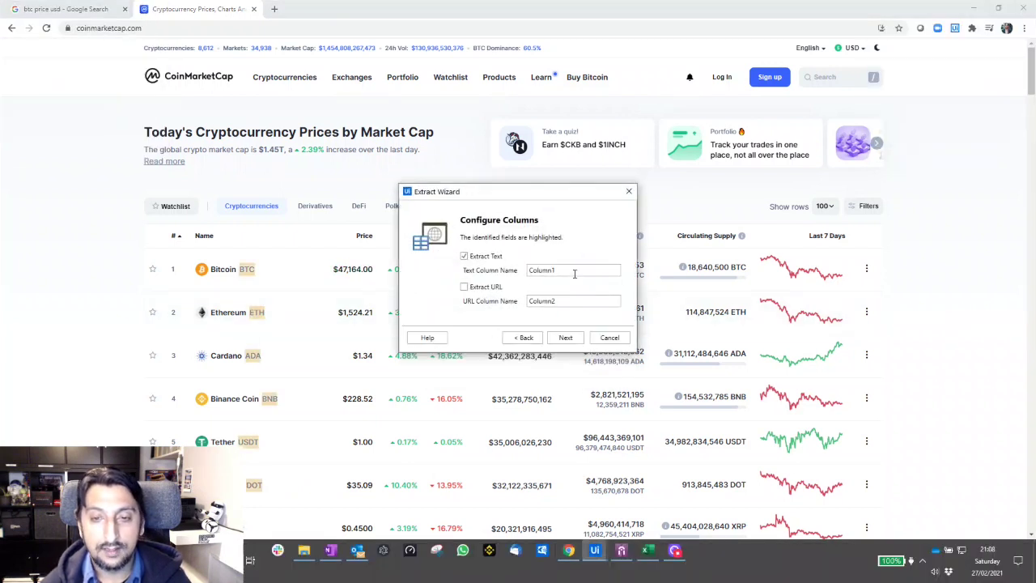
# Name the extracted text column Coin and preview the data.
pyautogui.hotkey('ctrl', 'a')
pyautogui.write('C')
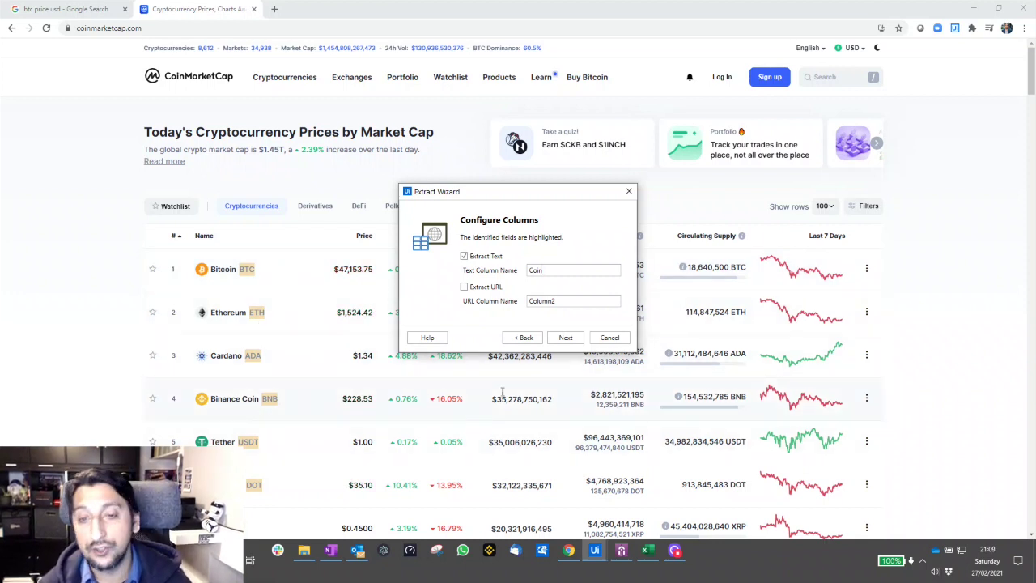
pyautogui.click(566, 338)
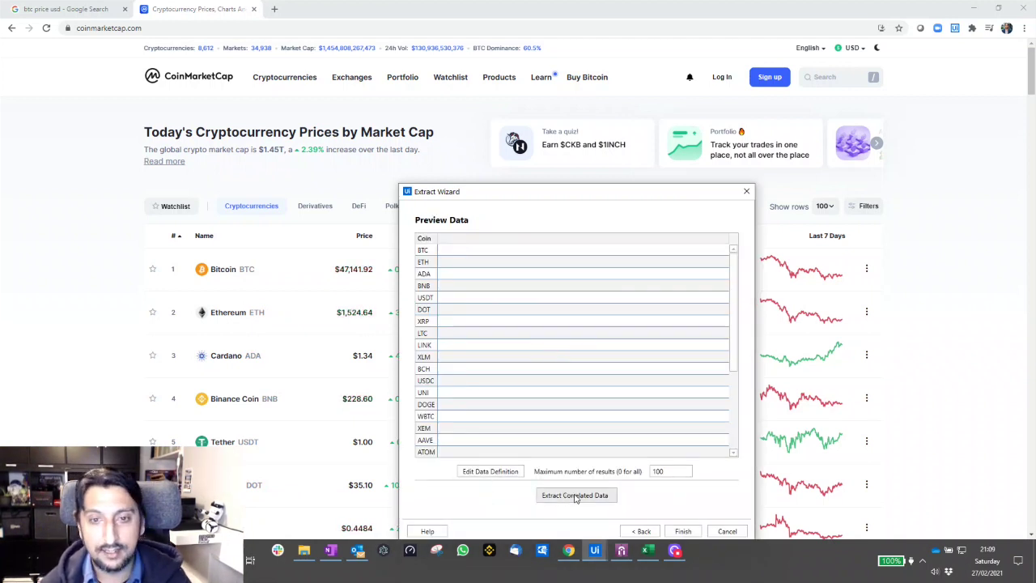
# Extract correlated data, indicating the Bitcoin and Ethereum prices as the first and second elements of the pattern.
pyautogui.click(574, 495)
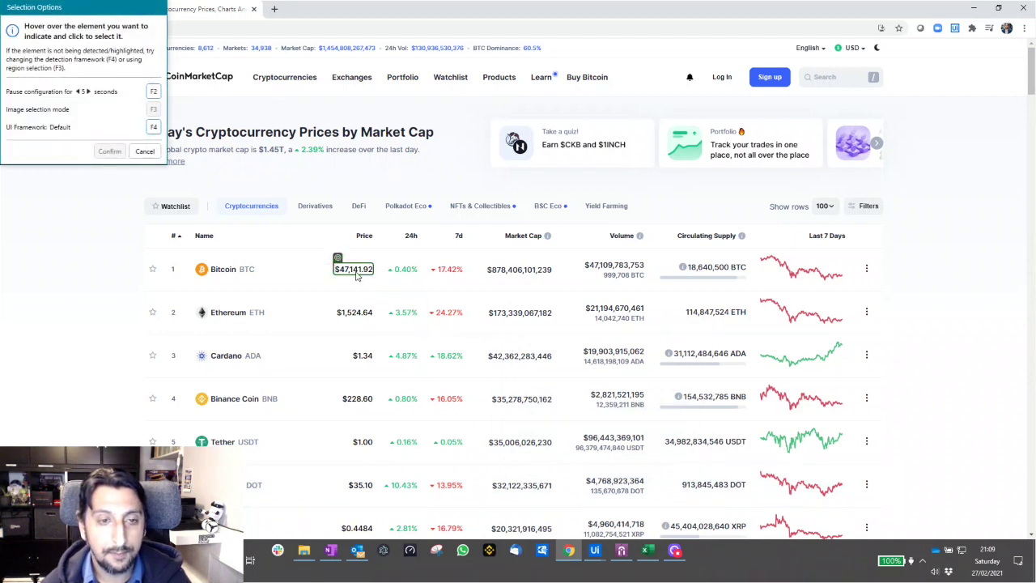
pyautogui.click(354, 275)
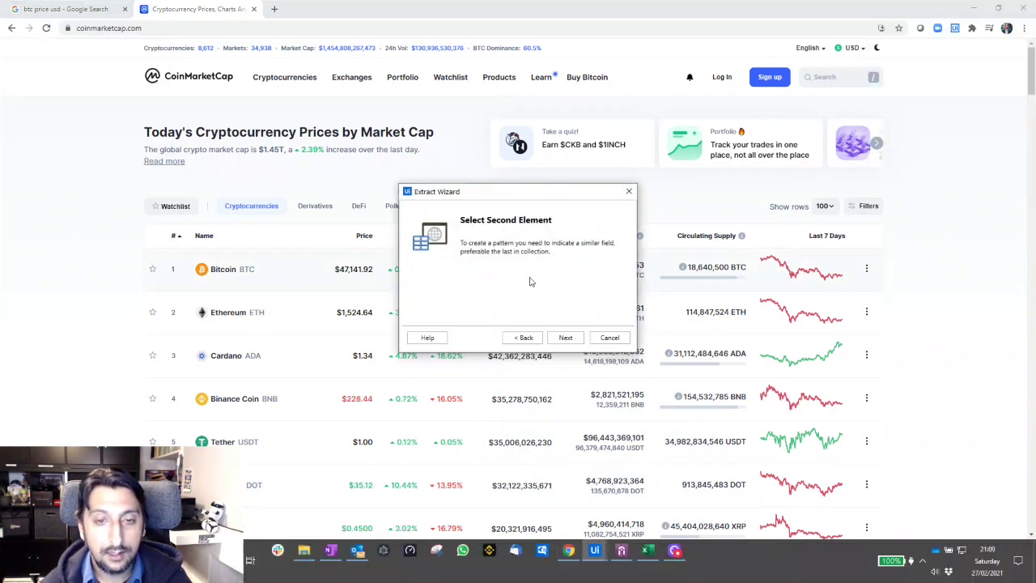
pyautogui.click(565, 338)
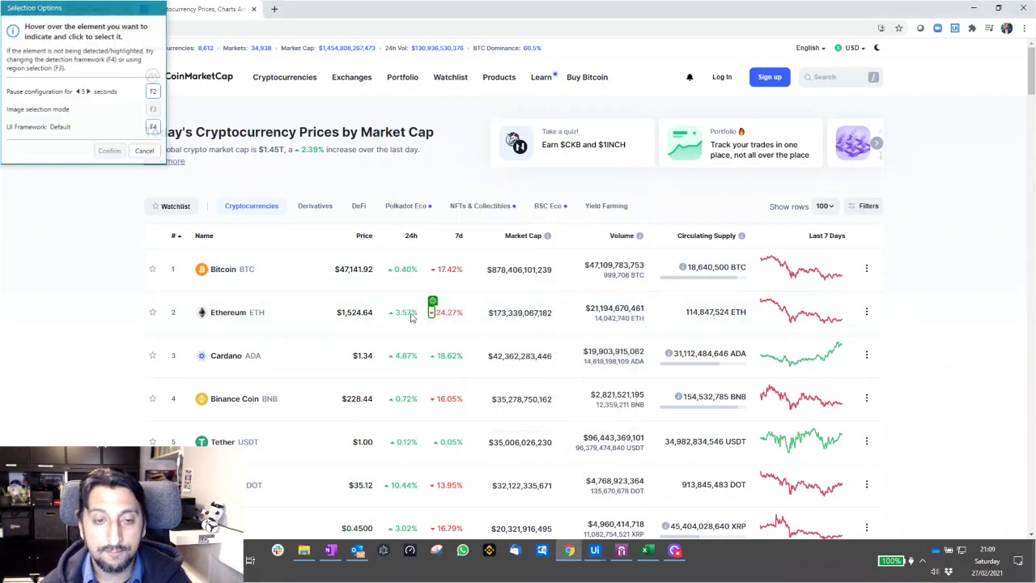
pyautogui.click(358, 315)
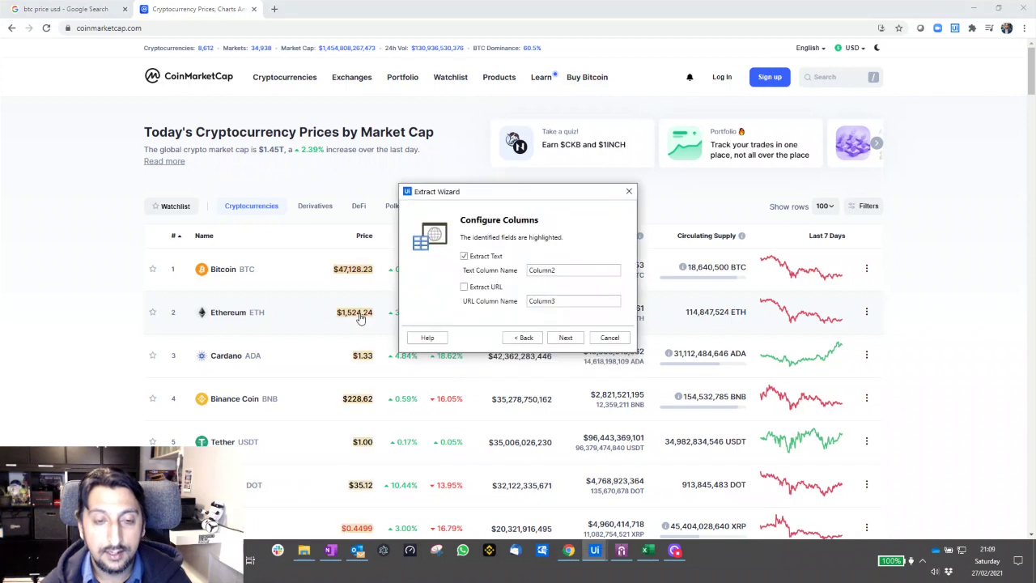
# Name the extracted text column Price and finish the extraction, declining to indicate a next-page link.
pyautogui.moveTo(596, 274); pyautogui.dragTo(320, 251)
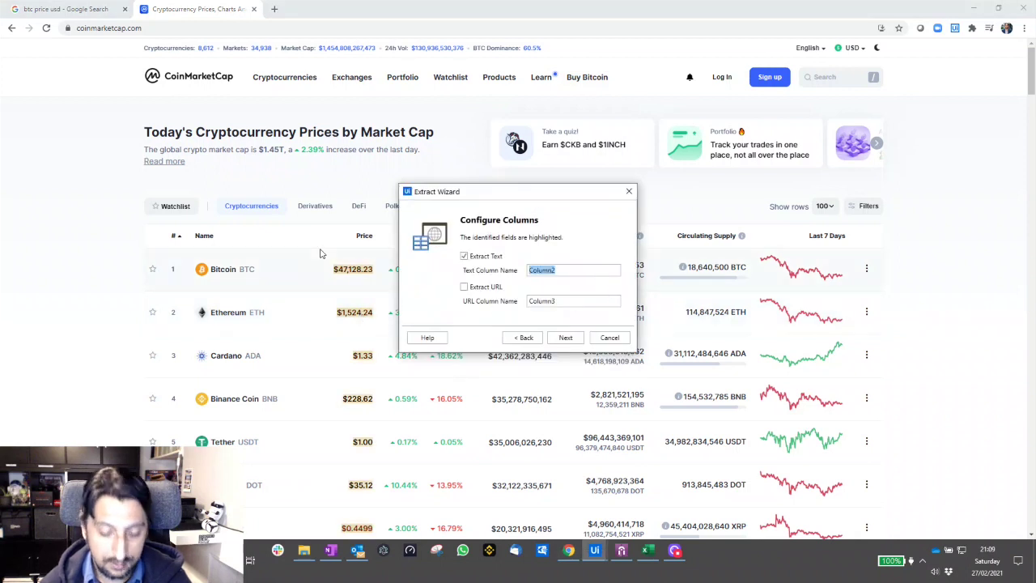
pyautogui.write('Price')
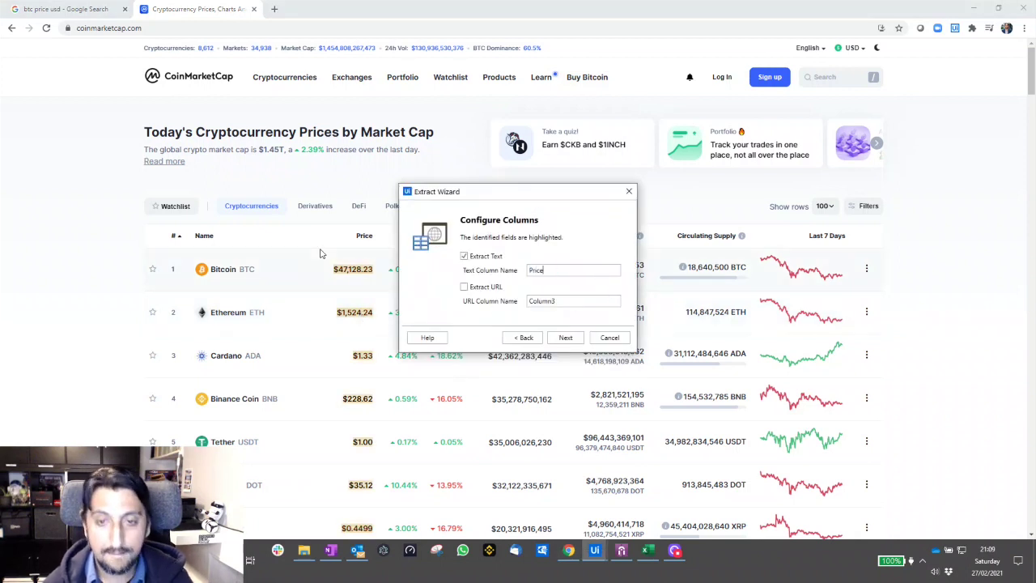
pyautogui.click(564, 337)
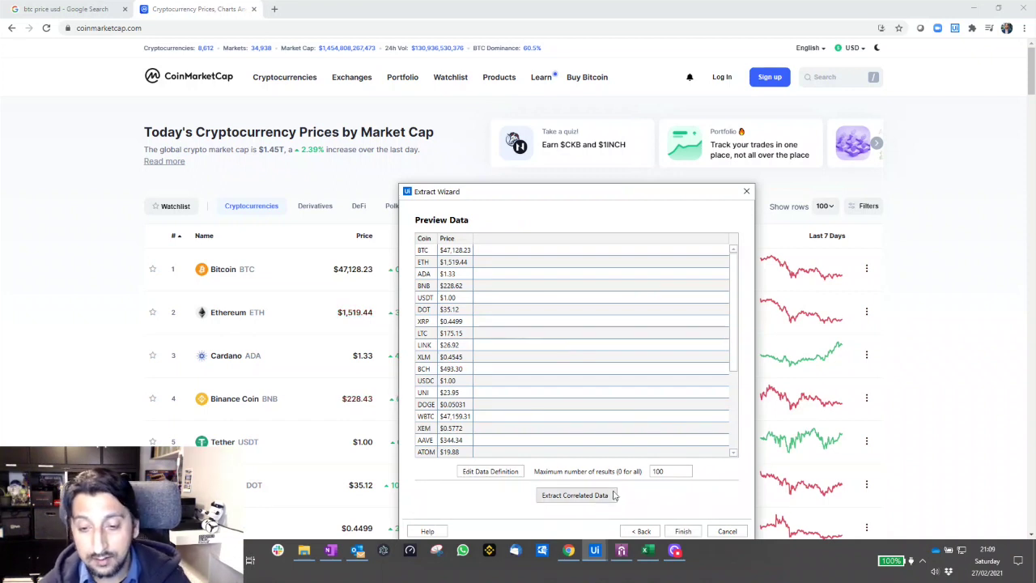
pyautogui.click(685, 530)
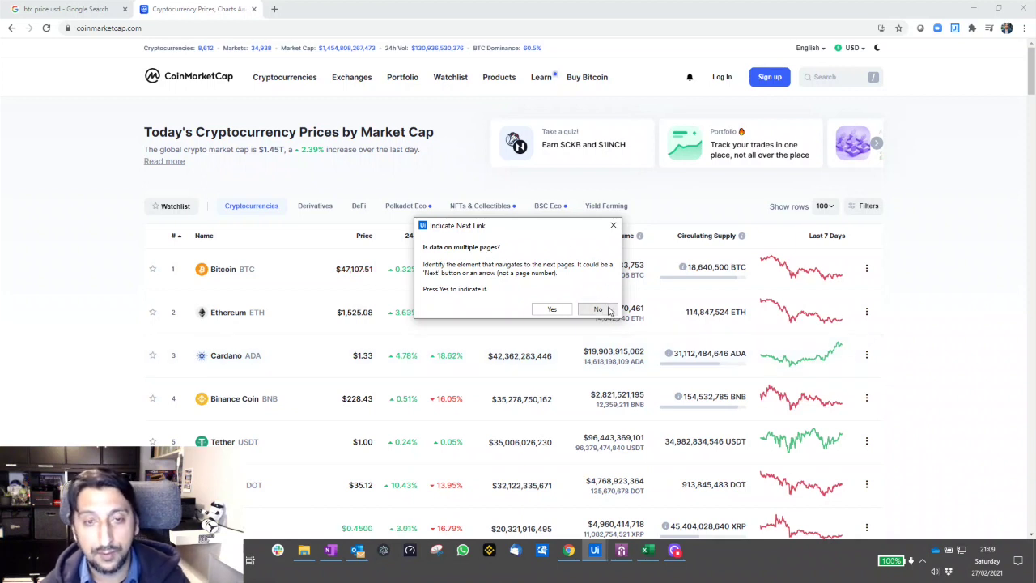
pyautogui.click(597, 309)
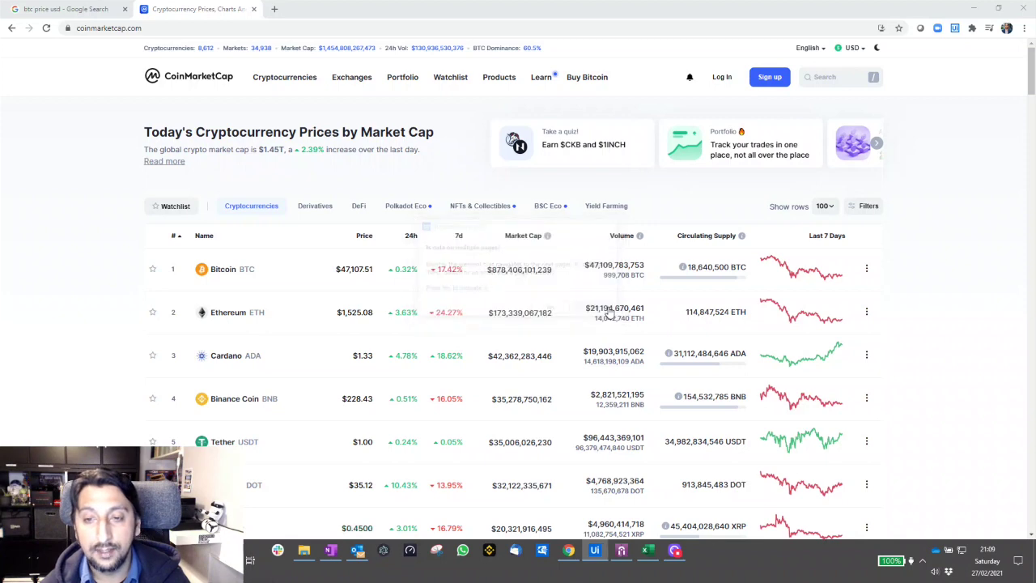
# Save the Extract Table Data output for later use under the name Coin-Rates-Table.
pyautogui.click(406, 339)
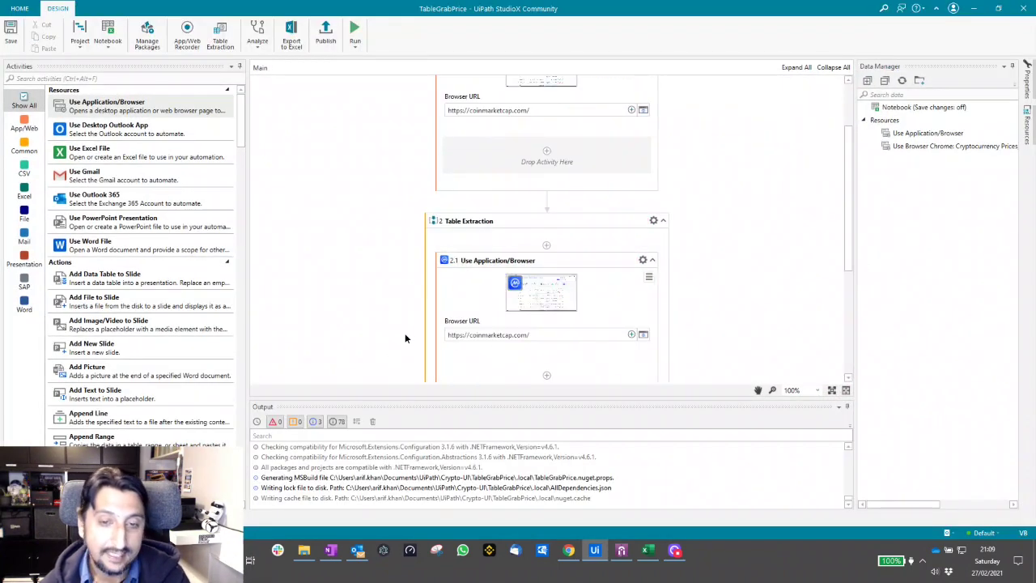
pyautogui.scroll(-3, 402, 330)
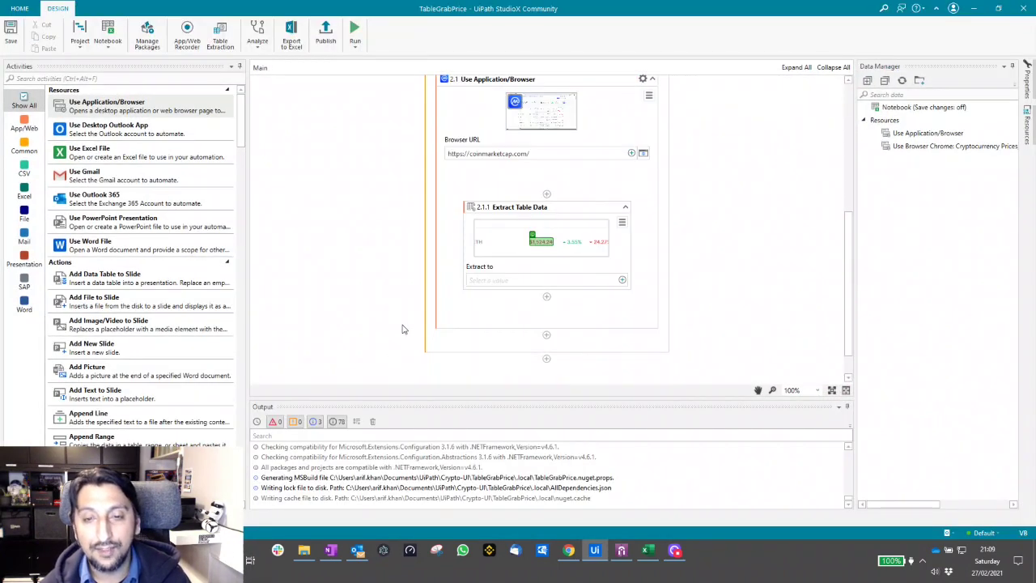
pyautogui.click(621, 281)
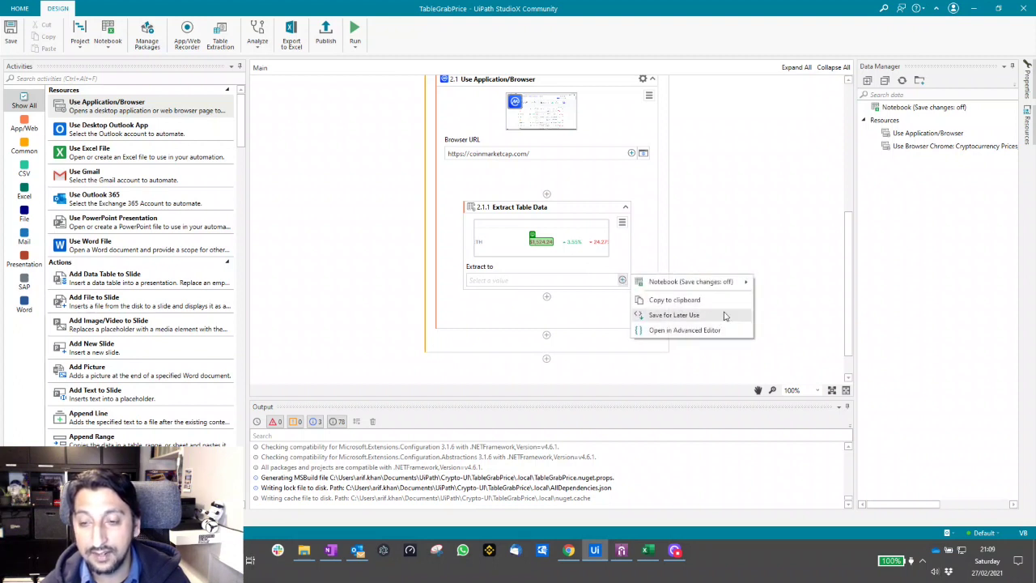
pyautogui.click(724, 316)
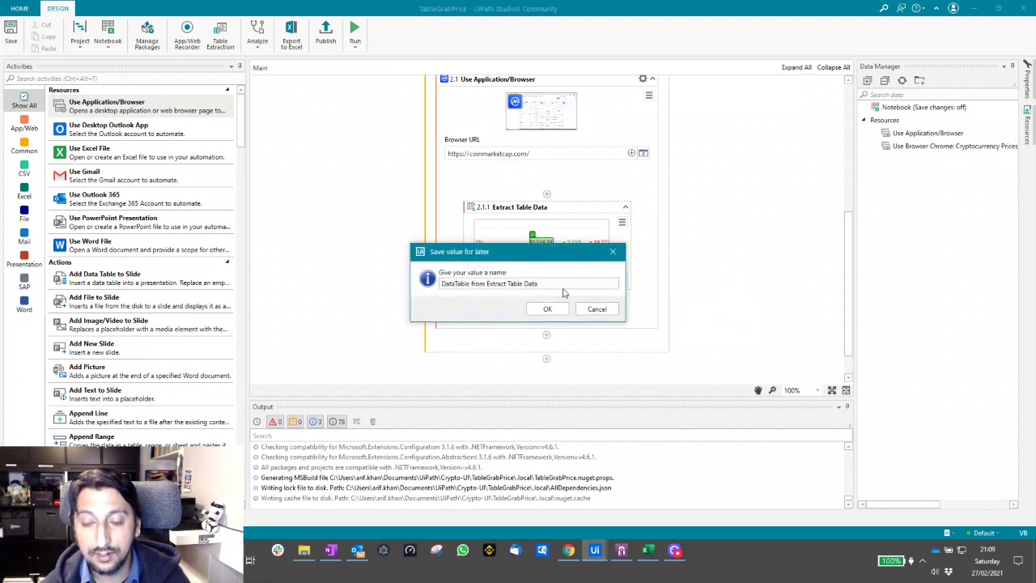
pyautogui.hotkey('ctrl', 'a')
pyautogui.write('C')
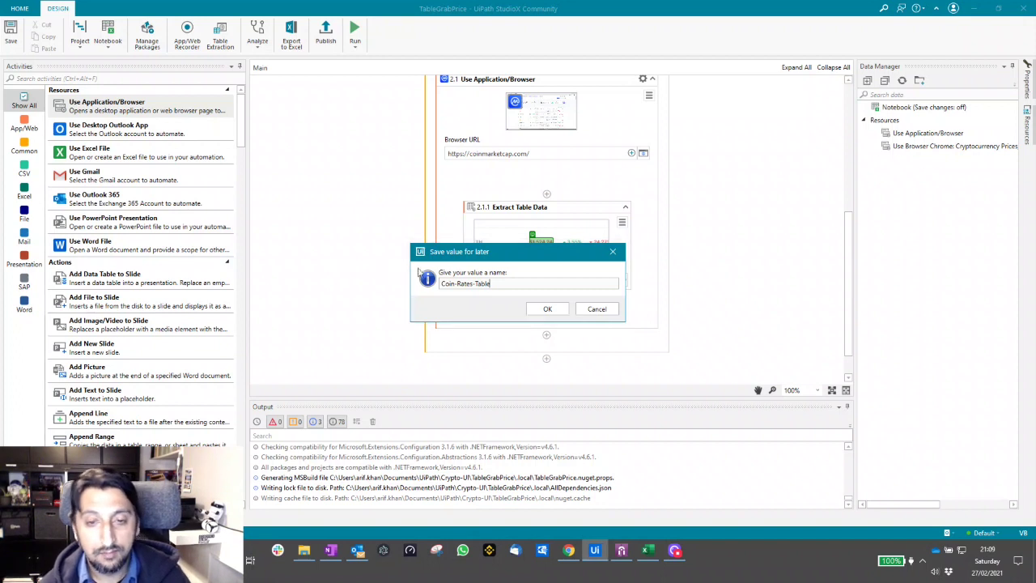
pyautogui.press('Return')
# Add a Use Excel File activity after the browser card in Table Extraction and choose Portfolio Summary - vlookup.xlsx from the Desktop.
pyautogui.scroll(-1, 352, 230)
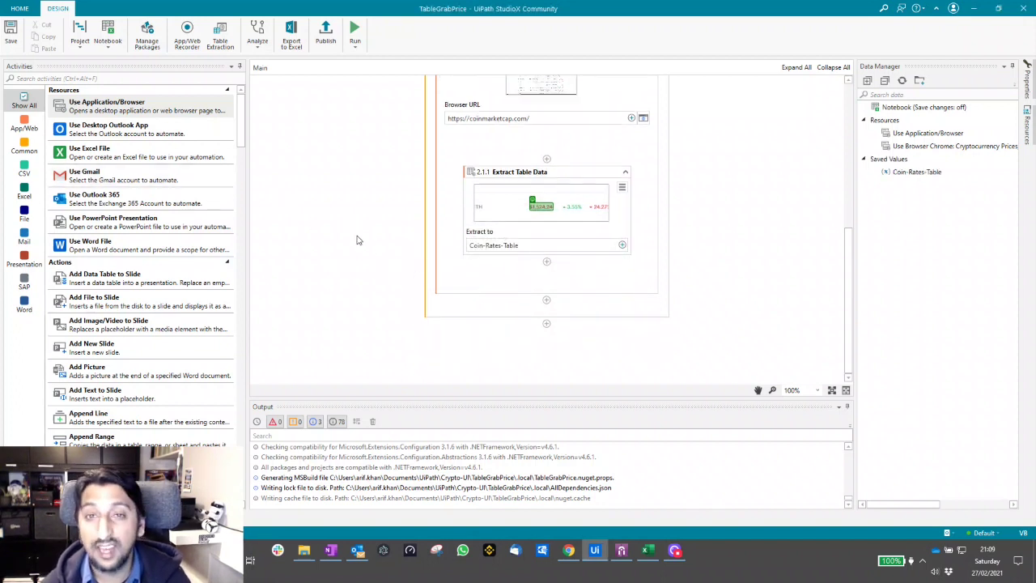
pyautogui.click(111, 157)
pyautogui.moveTo(112, 157); pyautogui.dragTo(542, 287)
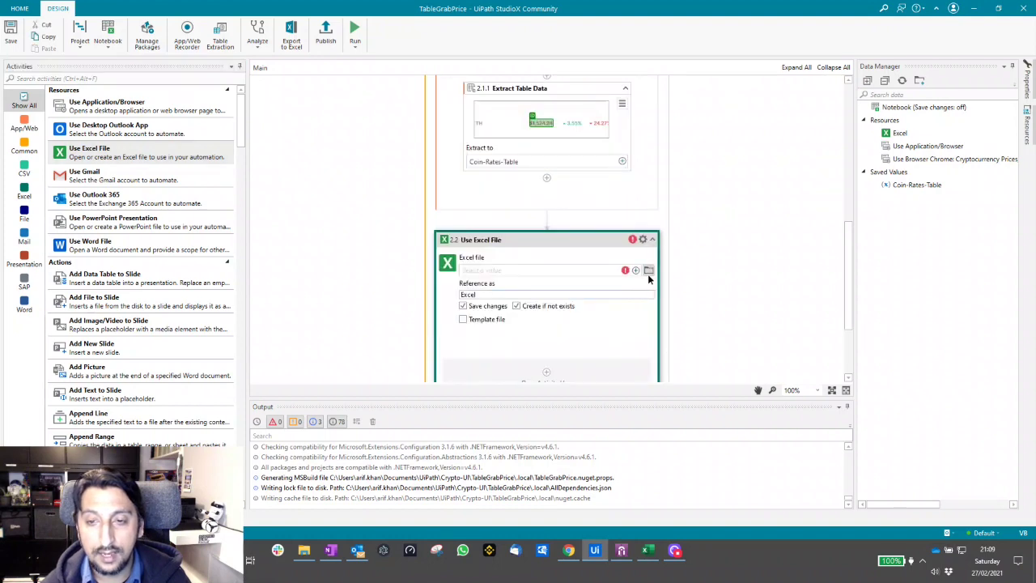
pyautogui.click(648, 269)
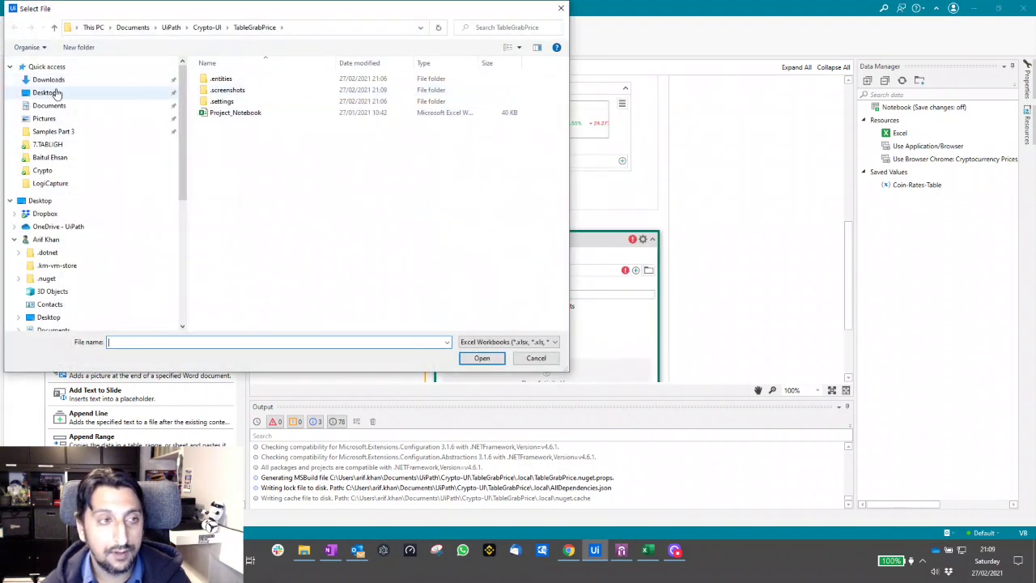
pyautogui.click(167, 92)
pyautogui.doubleClick(269, 148)
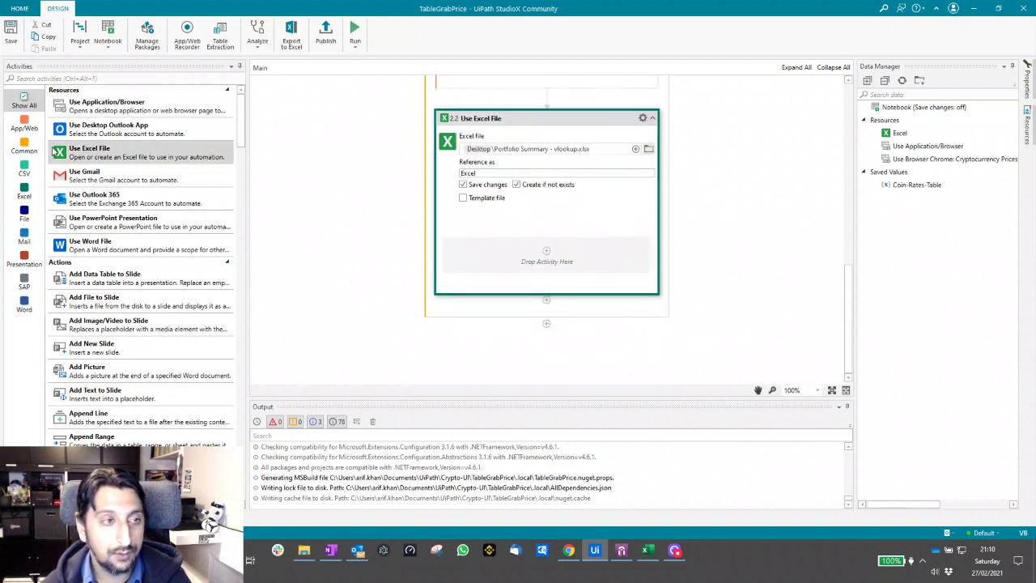
# Find the Write Range activity and add it inside the Use Excel File card.
pyautogui.click(34, 197)
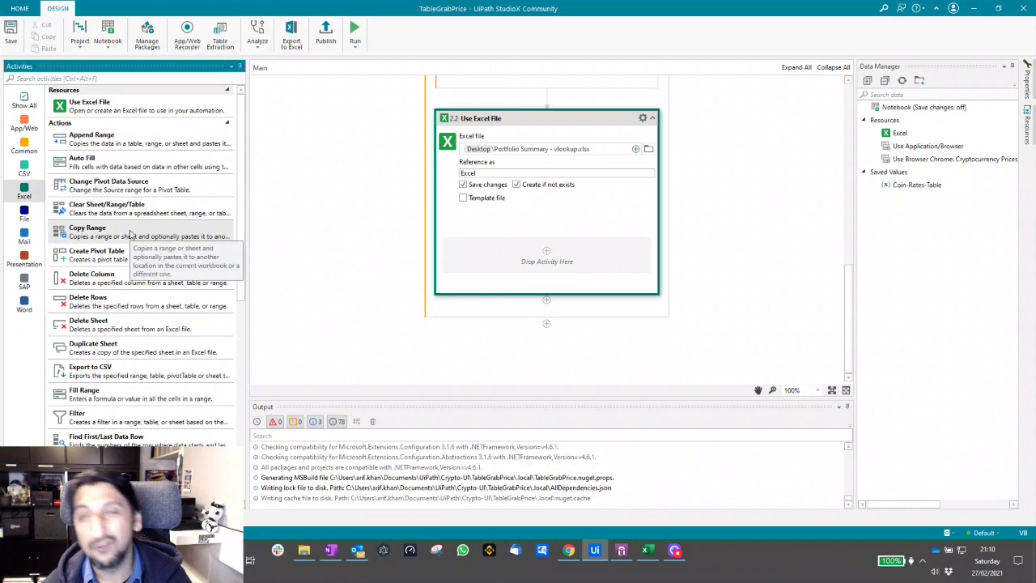
pyautogui.scroll(-3, 142, 340)
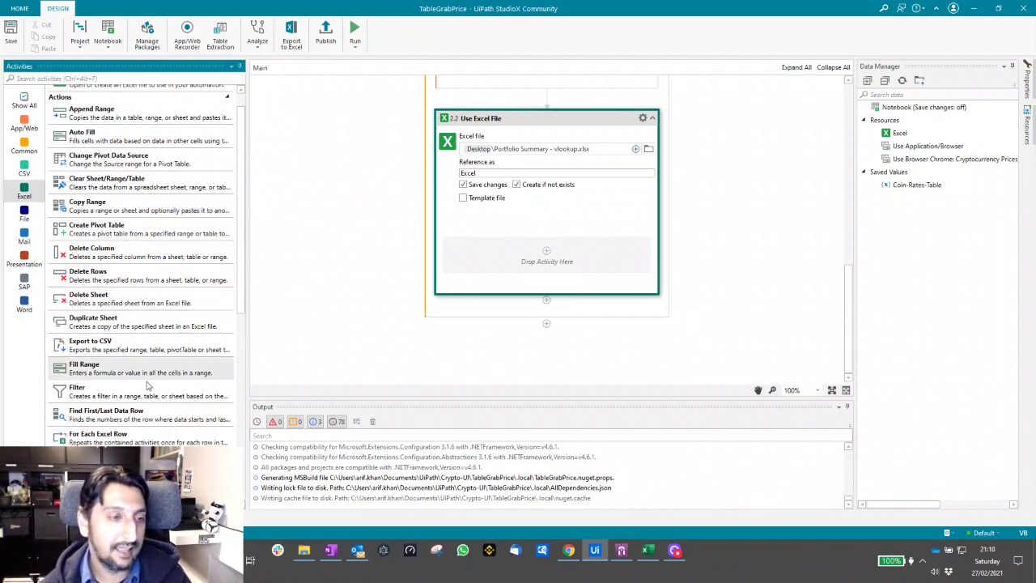
pyautogui.scroll(-8, 147, 386)
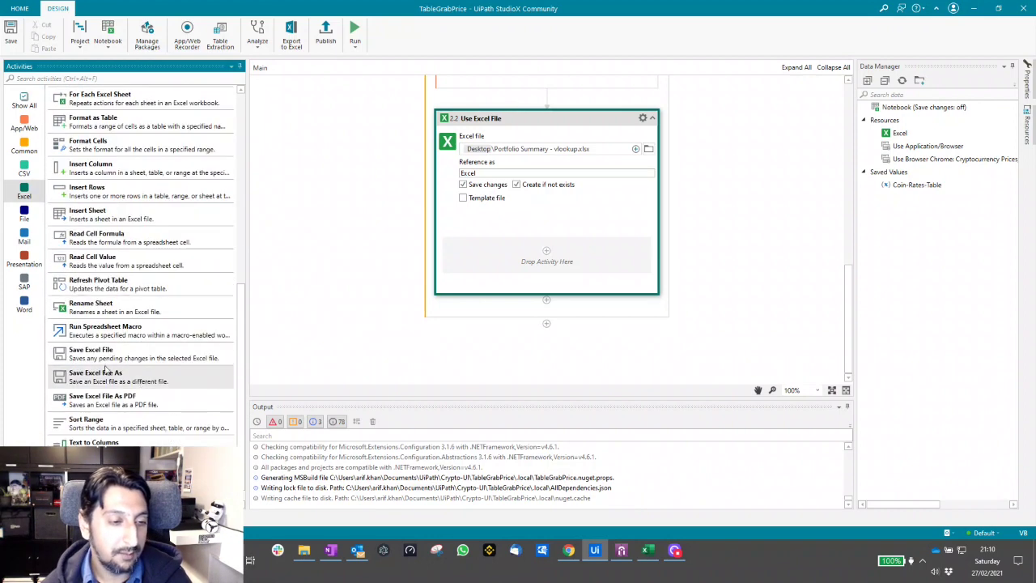
pyautogui.click(123, 76)
pyautogui.write('write')
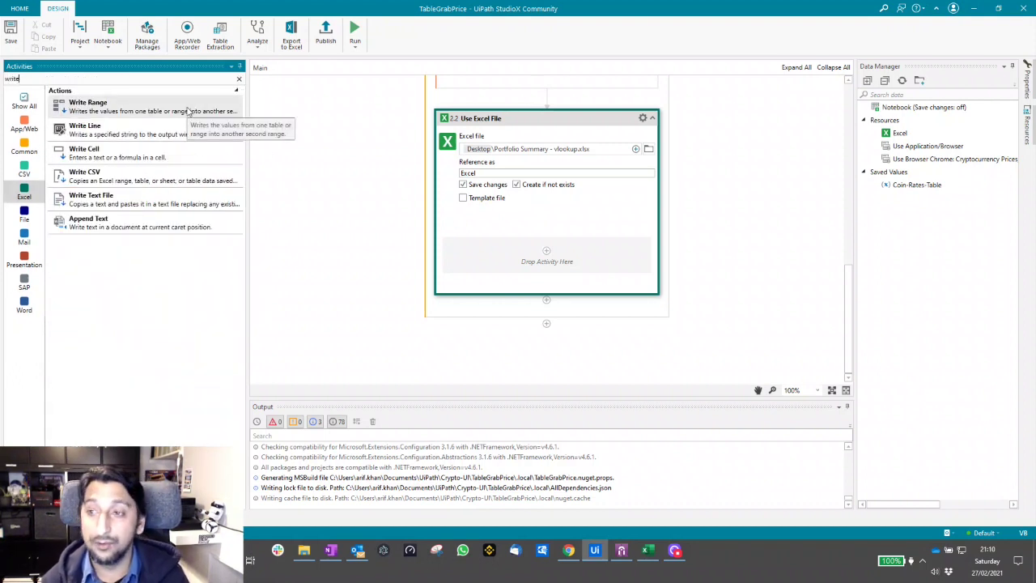
pyautogui.moveTo(186, 110); pyautogui.dragTo(547, 261)
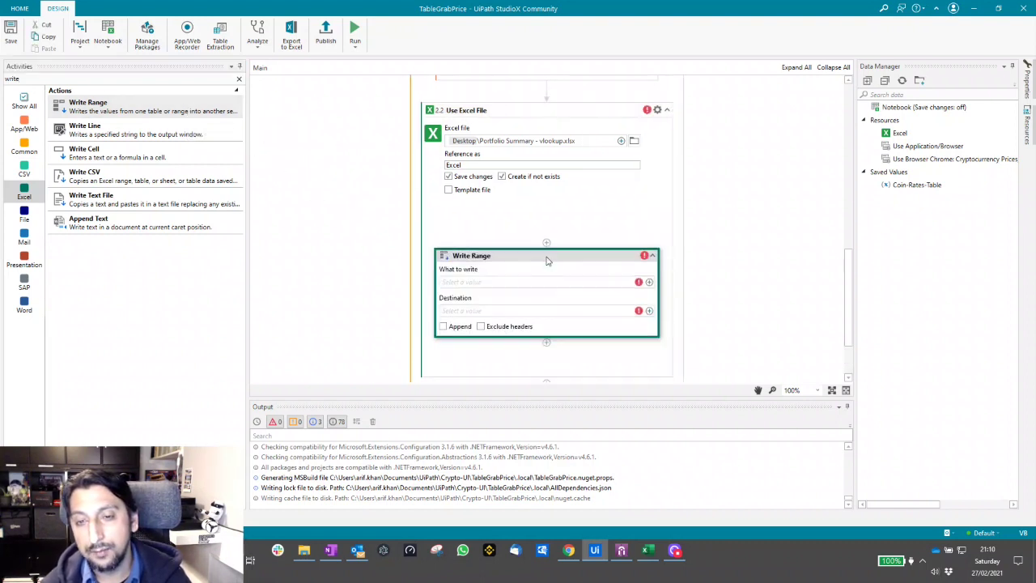
# Set Write Range to write the saved value Coin-Rates-Table to the PRICES range of the Latest-Prices sheet.
pyautogui.click(650, 281)
pyautogui.moveTo(673, 285)
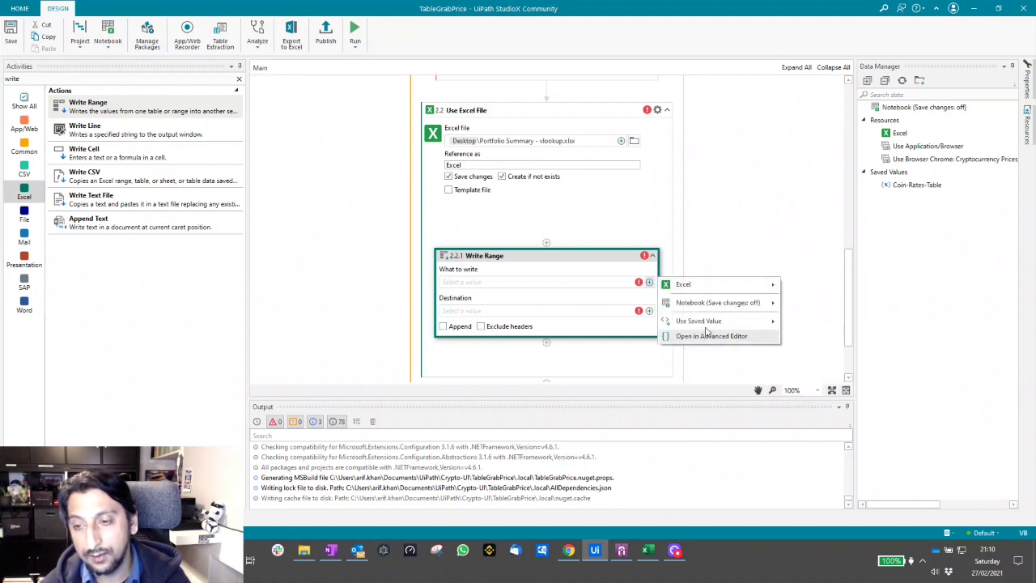
pyautogui.moveTo(709, 324)
pyautogui.click(833, 323)
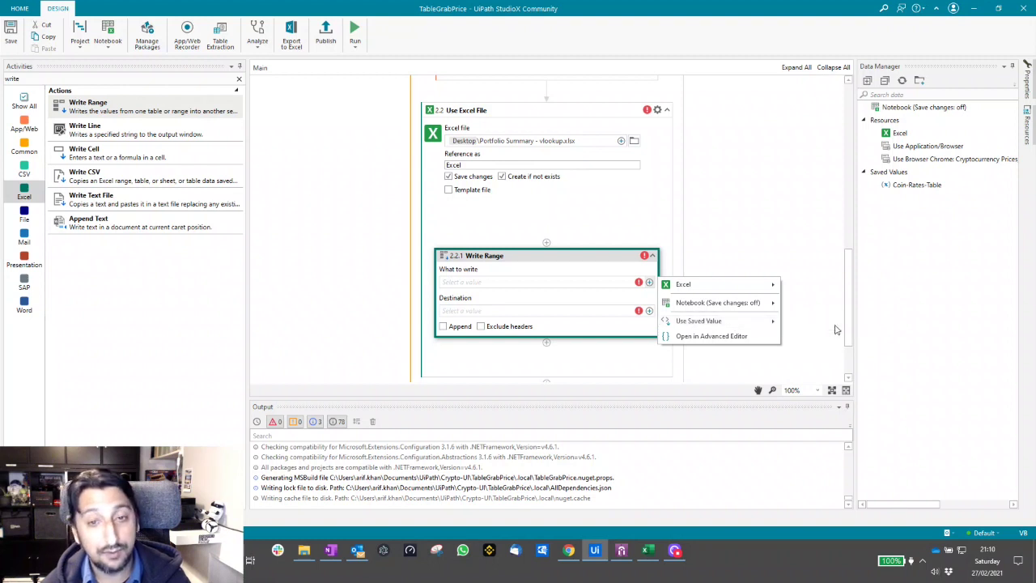
pyautogui.click(649, 312)
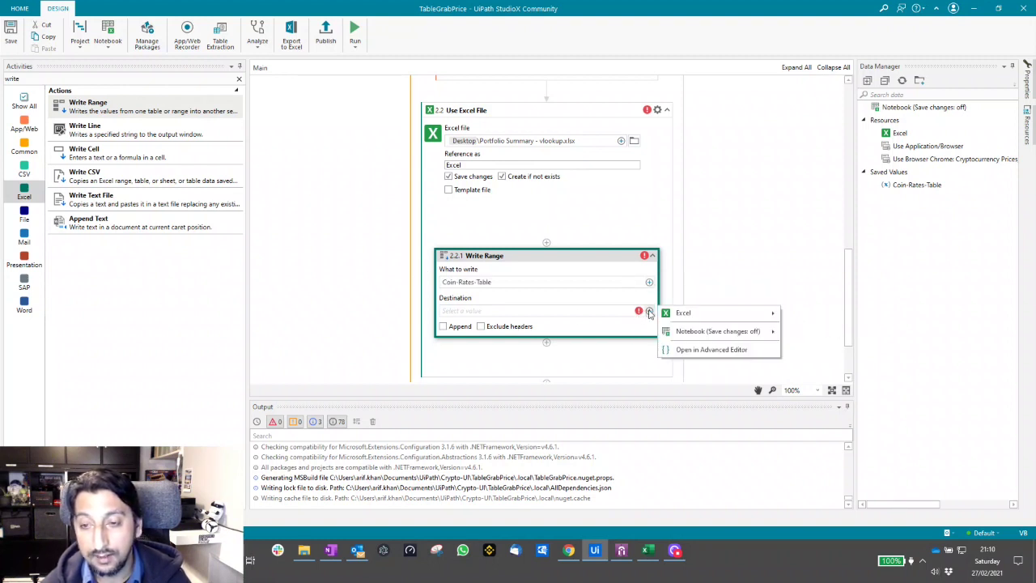
pyautogui.moveTo(710, 330)
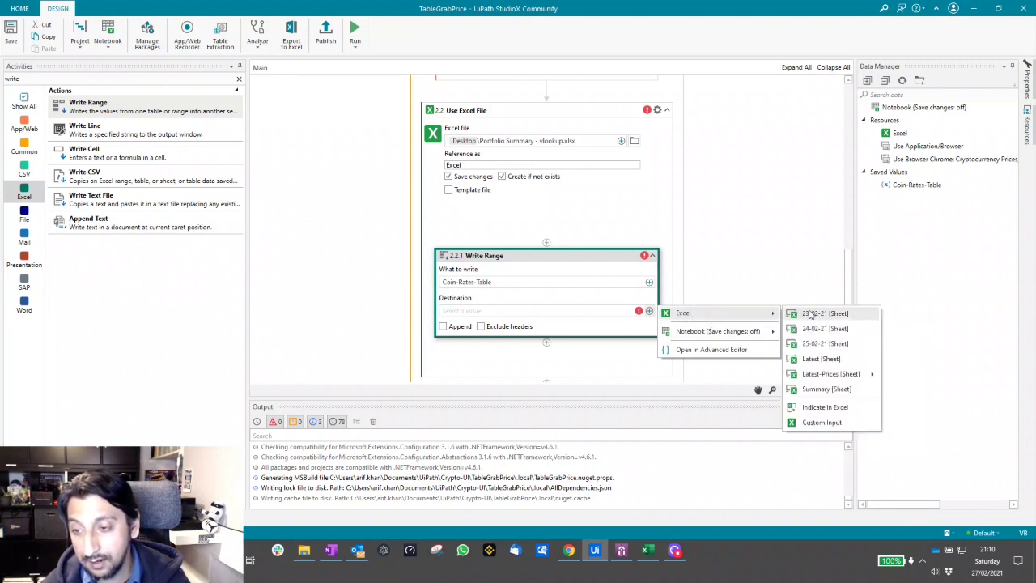
pyautogui.moveTo(824, 377)
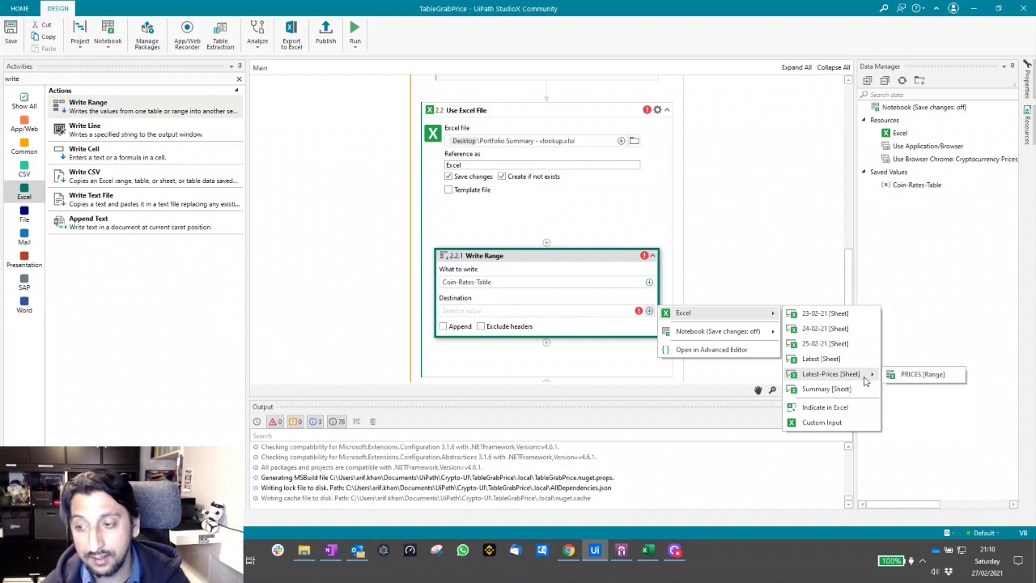
pyautogui.click(911, 376)
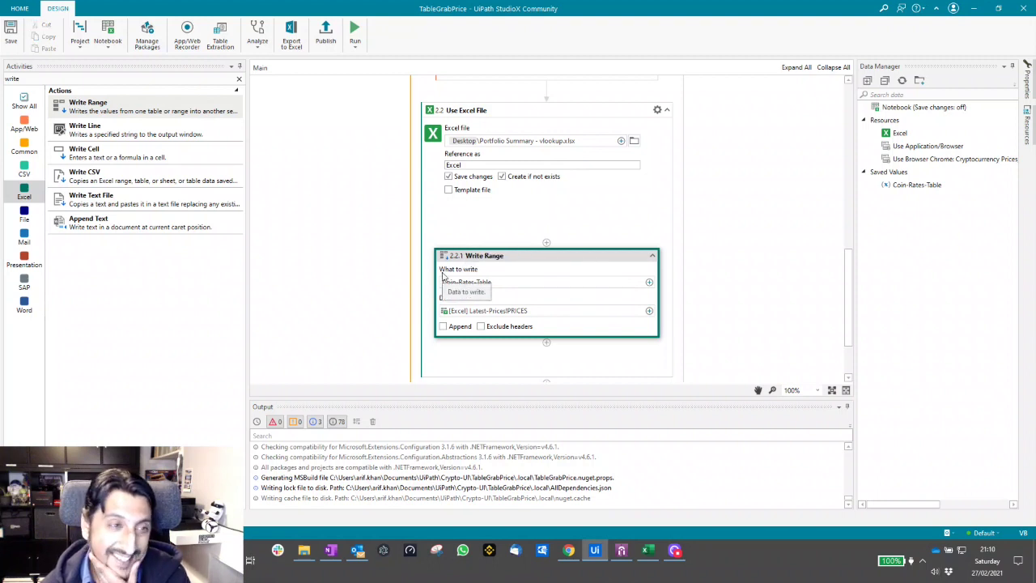
# Switch to the portfolio workbook in Excel and set the BTC, ETH and ADA prices in B2:B4 of Latest-Prices to 1.
pyautogui.click(648, 550)
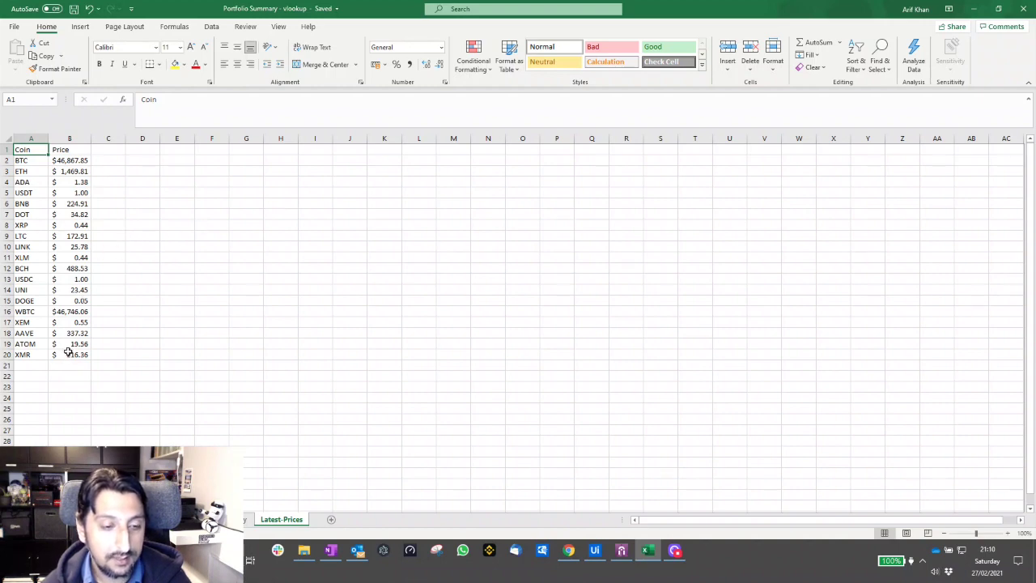
pyautogui.hotkey('alt', 'Tab')
pyautogui.hotkey('alt', 'Tab')
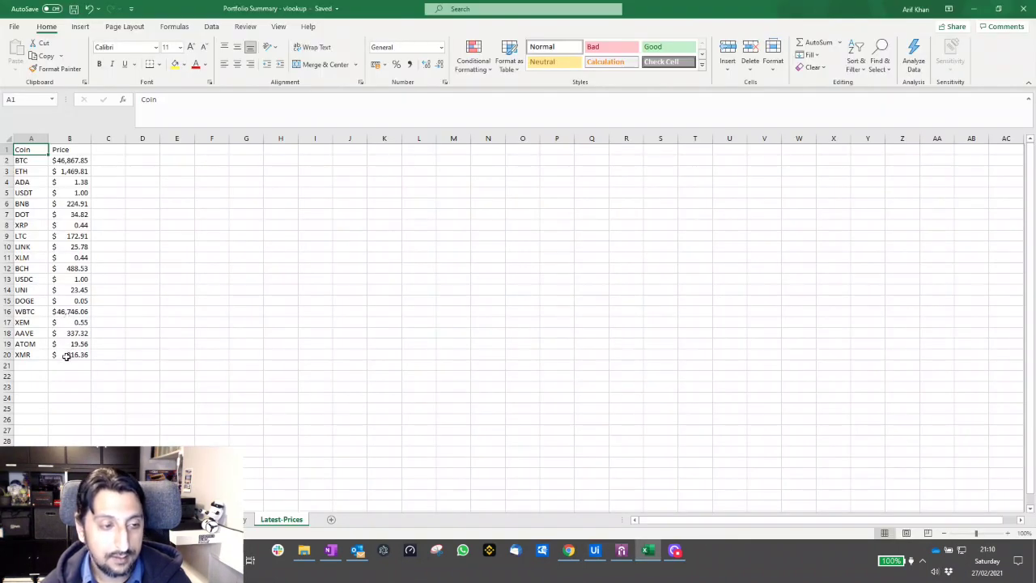
pyautogui.click(67, 161)
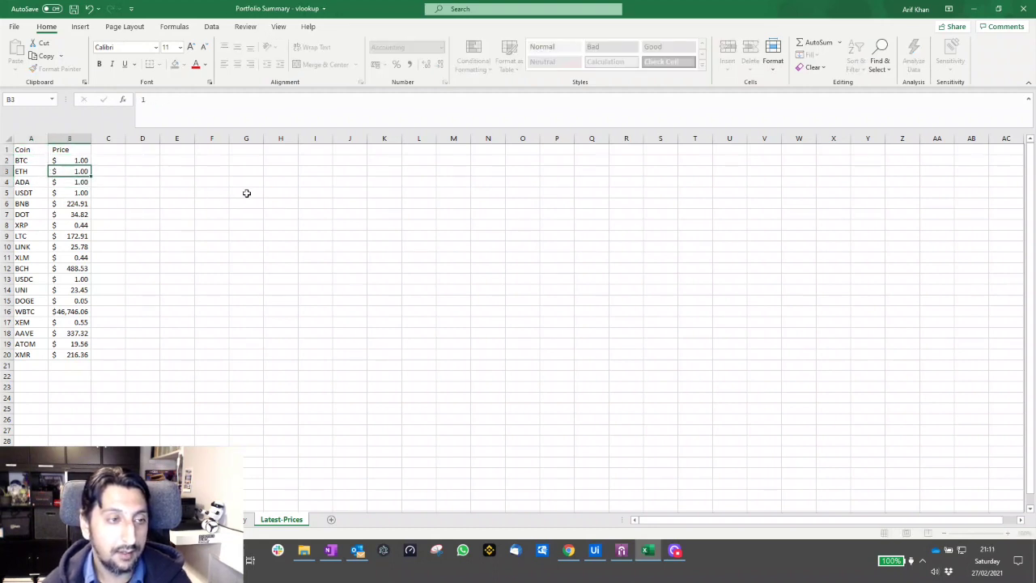
# Copy the prices in B2:B4 into B5:B7 and fill them down through B20.
pyautogui.hotkey('shift', 'Down')
pyautogui.hotkey('shift', 'Down')
pyautogui.hotkey('ctrl', 'c')
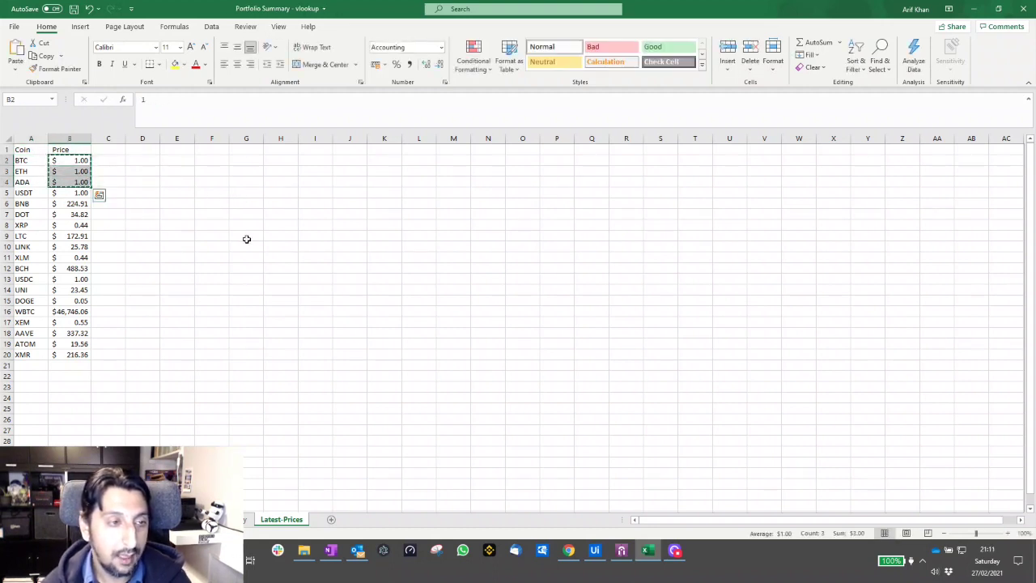
pyautogui.click(77, 194)
pyautogui.hotkey('ctrl', 'v')
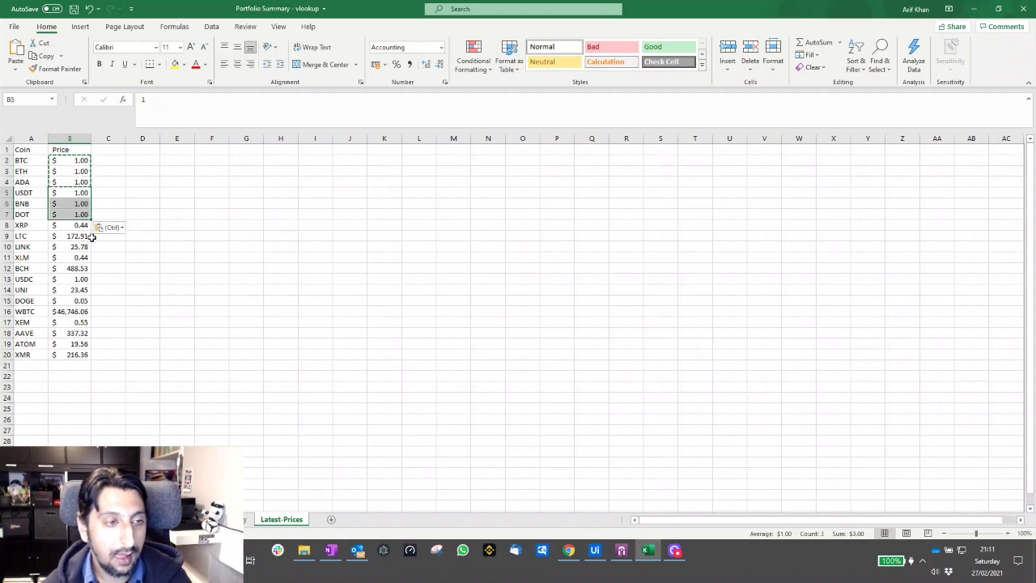
pyautogui.moveTo(89, 221); pyautogui.dragTo(88, 356)
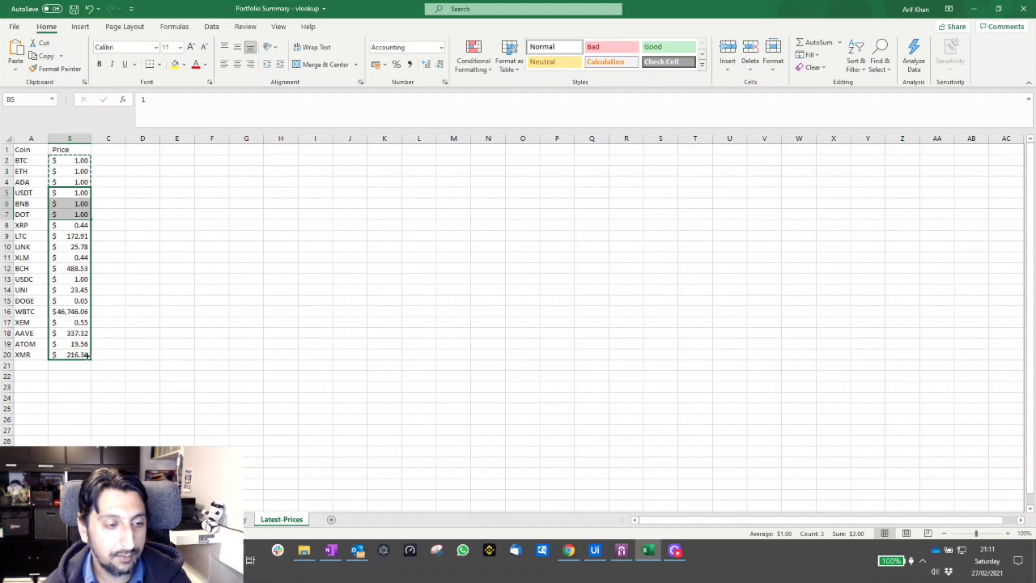
# Return to cell A1 of the Latest-Prices sheet and save the portfolio workbook.
pyautogui.hotkey('ctrl', 'Home')
pyautogui.hotkey('ctrl', 's')
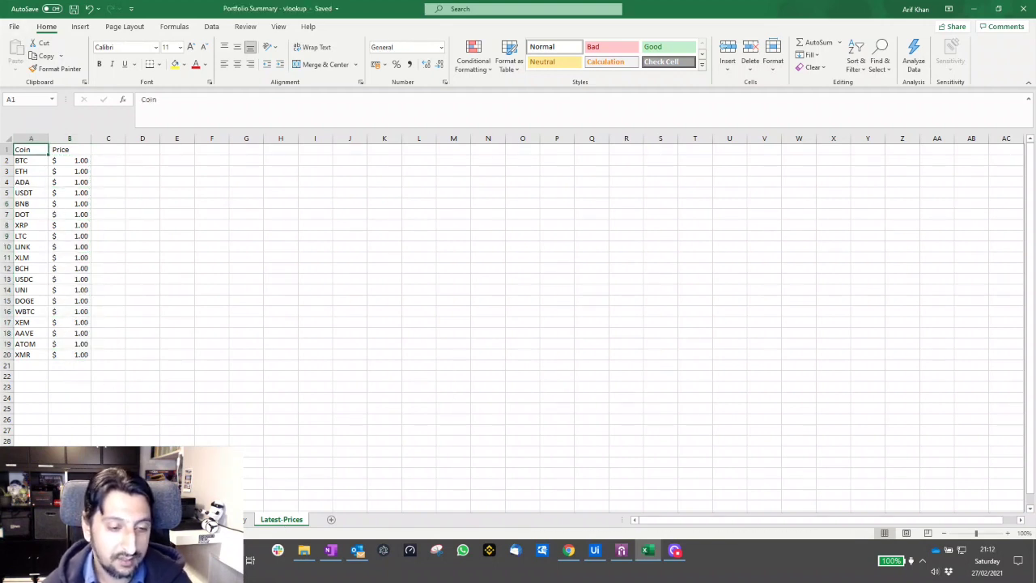
# Check the Latest Price lookup in F3 on the portfolio sheet and return to the Latest-Prices sheet.
pyautogui.hotkey('ctrl', 'pageup')
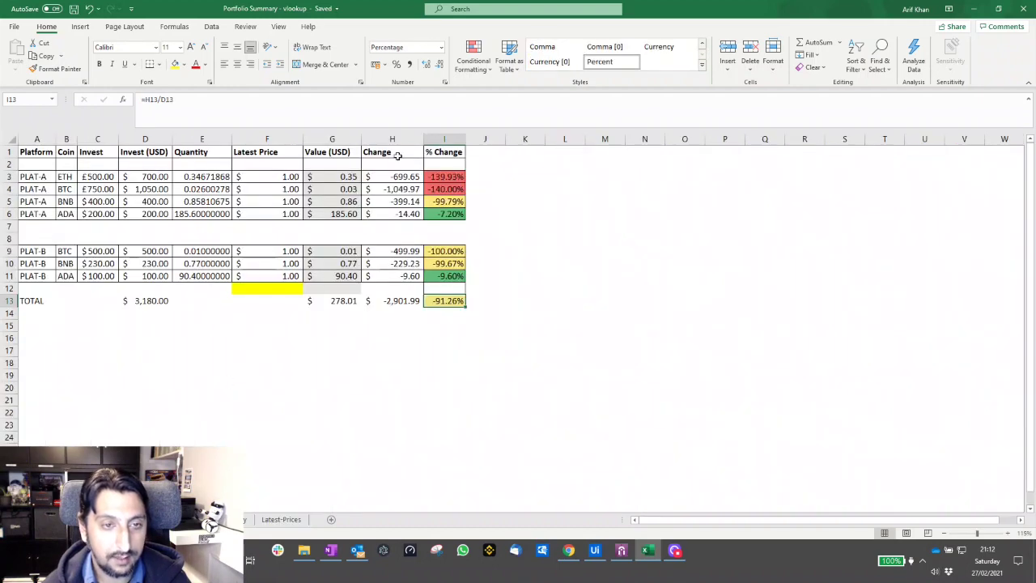
pyautogui.click(282, 178)
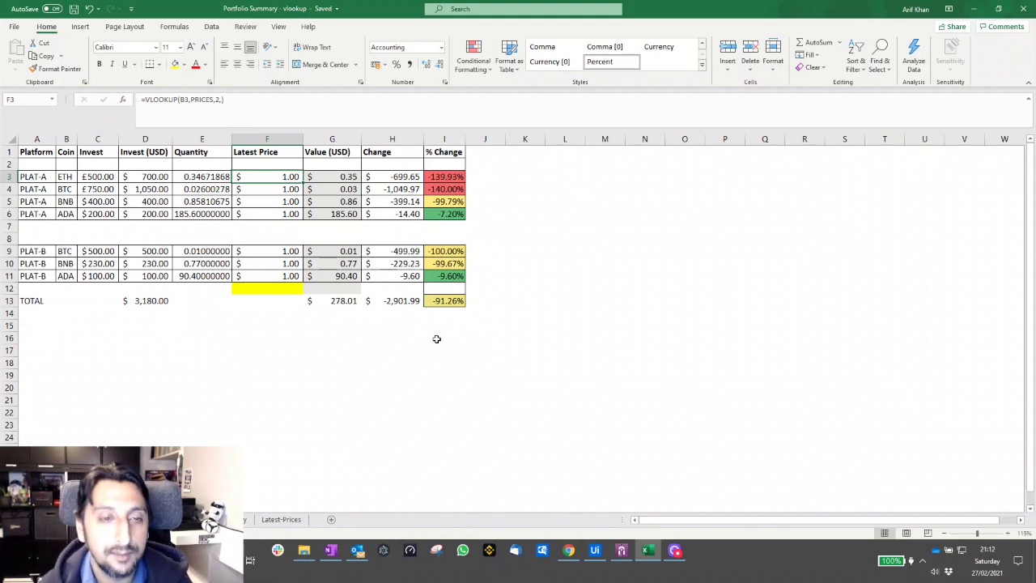
pyautogui.click(262, 521)
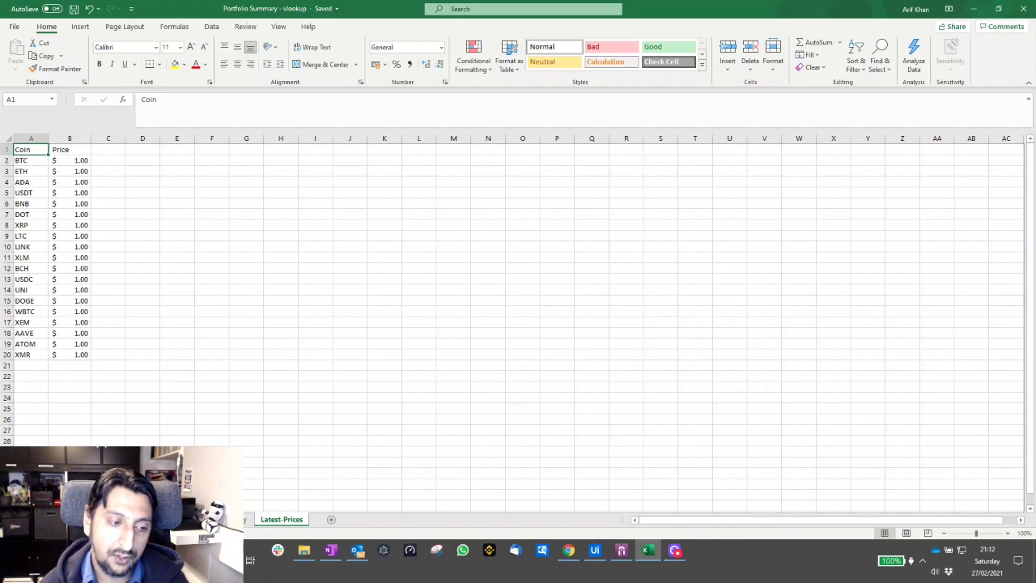
pyautogui.hotkey('ctrl', 'pageup')
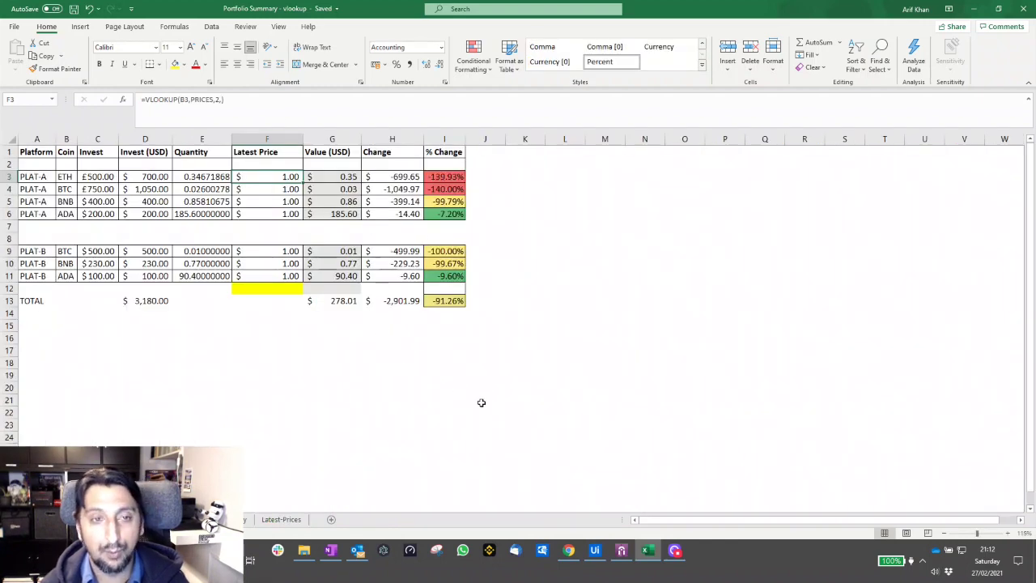
pyautogui.click(281, 518)
# Switch to StudioX and review the workflow from the browser card through Table Extraction to the Excel Write Range.
pyautogui.hotkey('alt', 'Tab')
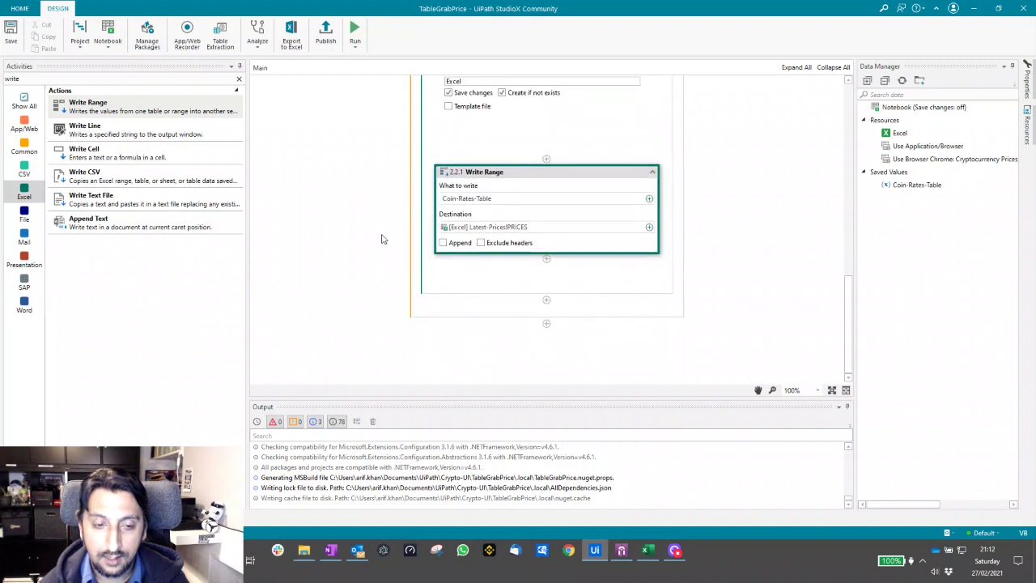
pyautogui.scroll(10, 383, 240)
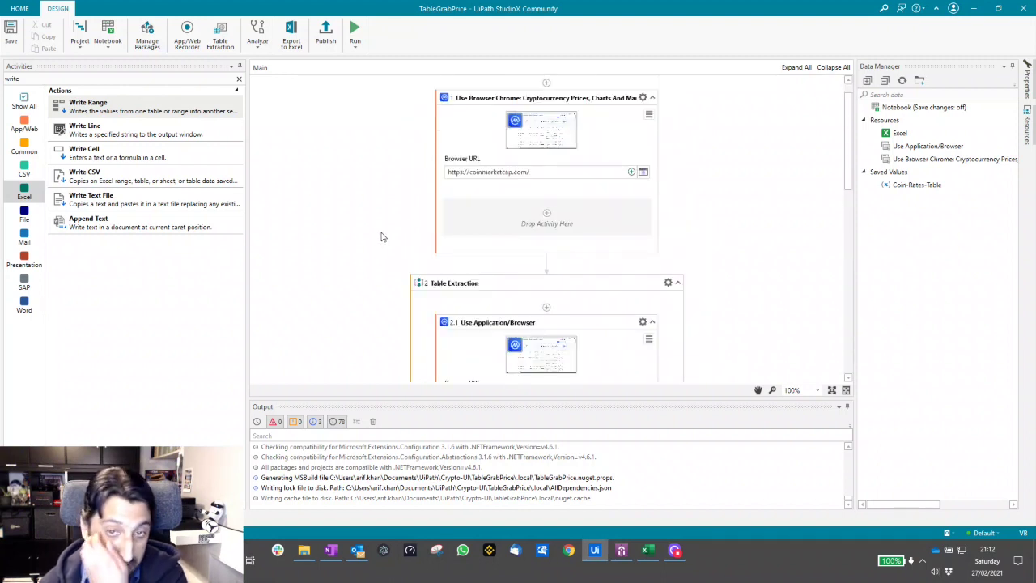
pyautogui.scroll(-5, 383, 237)
pyautogui.scroll(3, 381, 234)
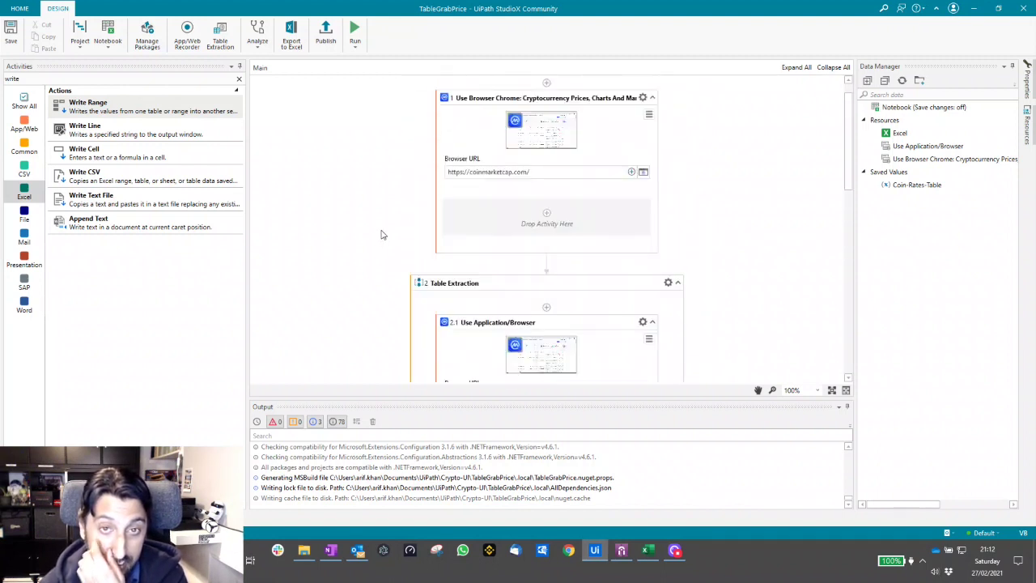
pyautogui.scroll(-3, 382, 235)
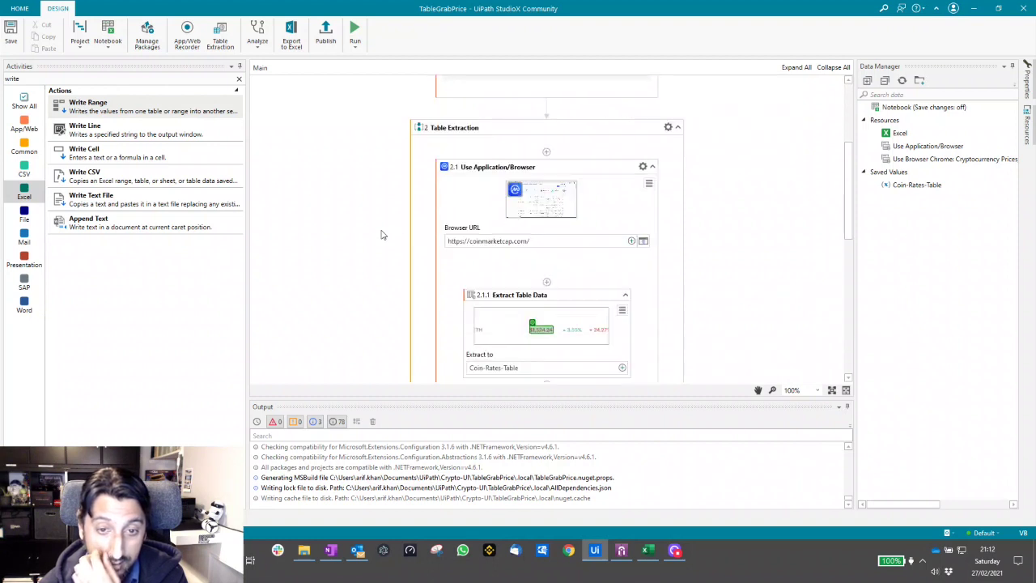
pyautogui.scroll(-2, 464, 239)
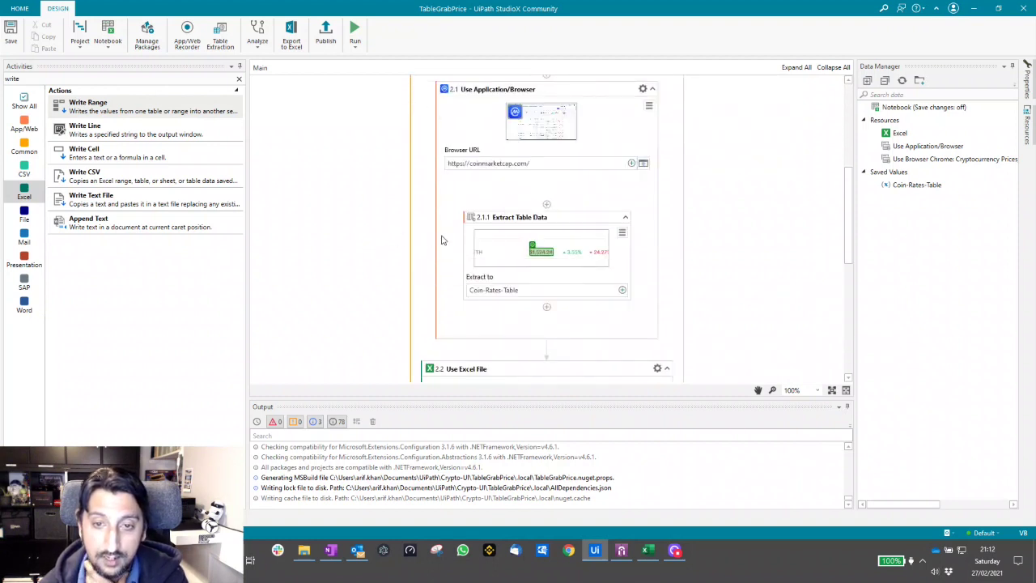
pyautogui.scroll(-8, 709, 288)
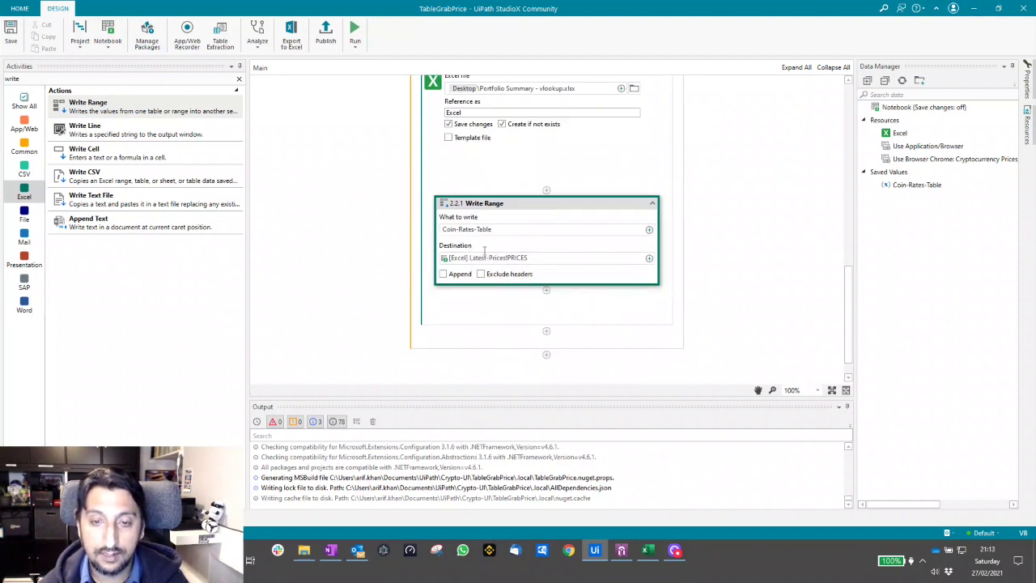
pyautogui.scroll(1, 384, 246)
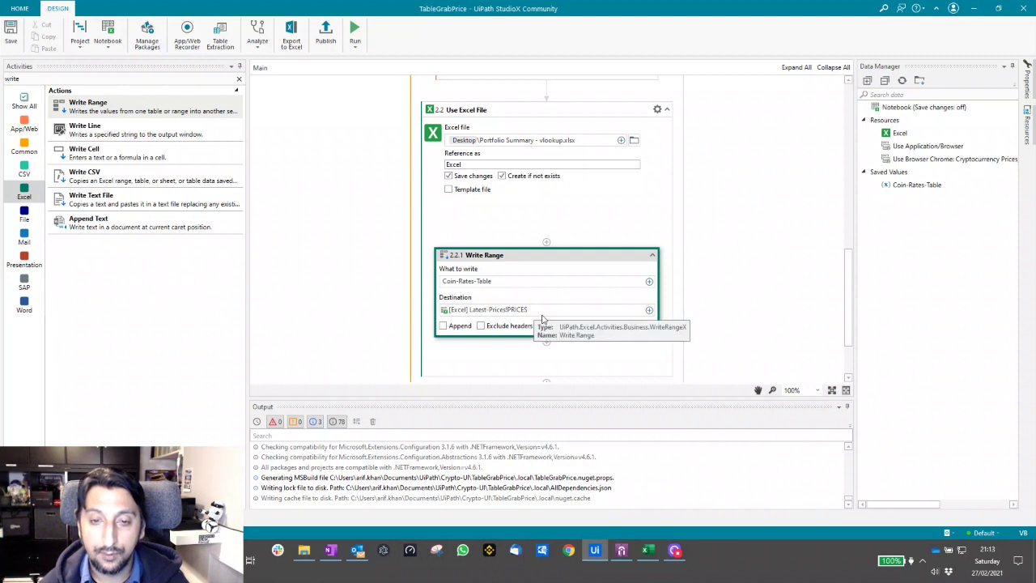
pyautogui.scroll(2, 297, 267)
pyautogui.scroll(-1, 314, 248)
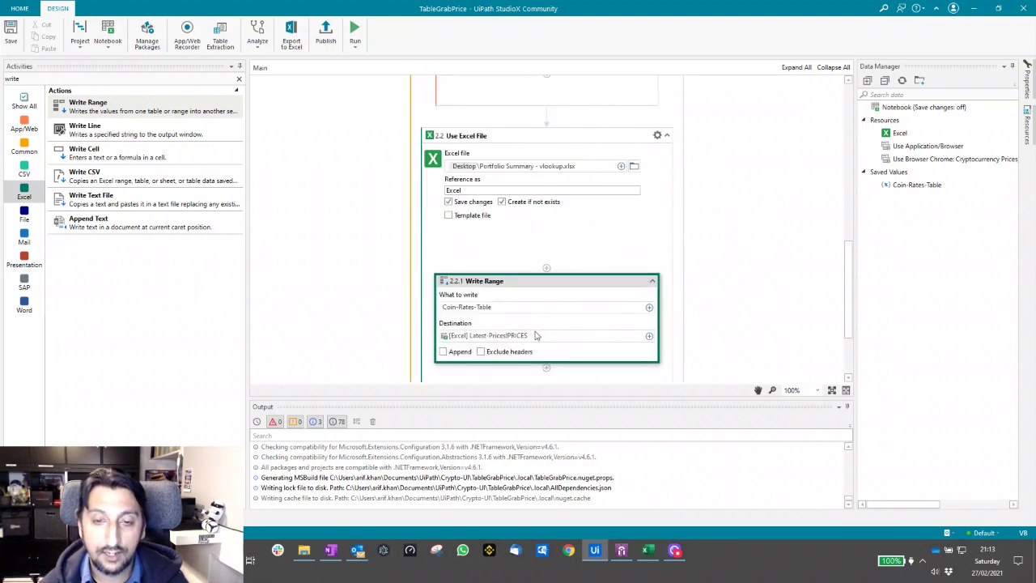
pyautogui.scroll(10, 535, 335)
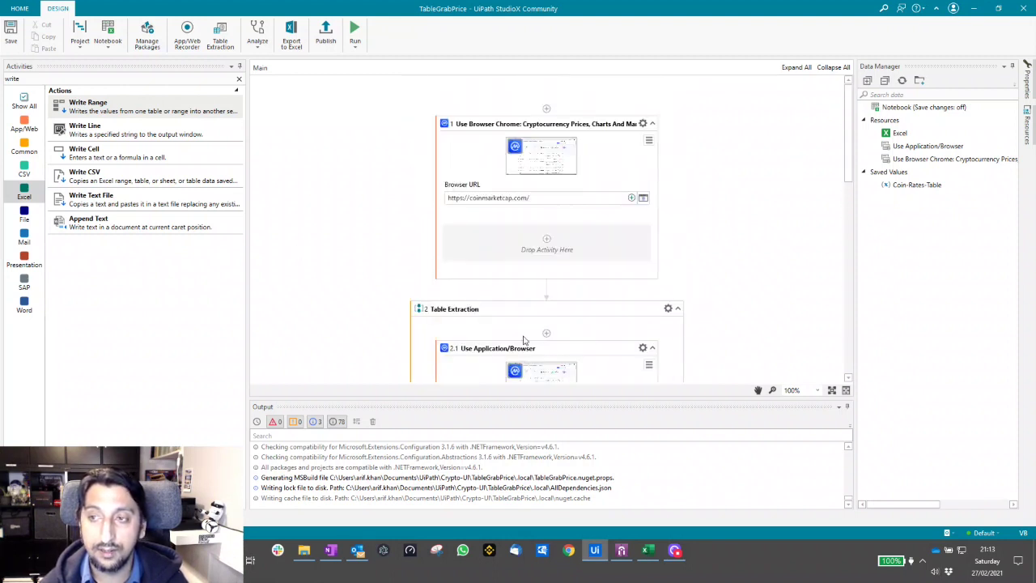
# Run the TableGrabPrice automation and inspect the coin prices written to the Latest-Prices sheet in Excel.
pyautogui.click(354, 33)
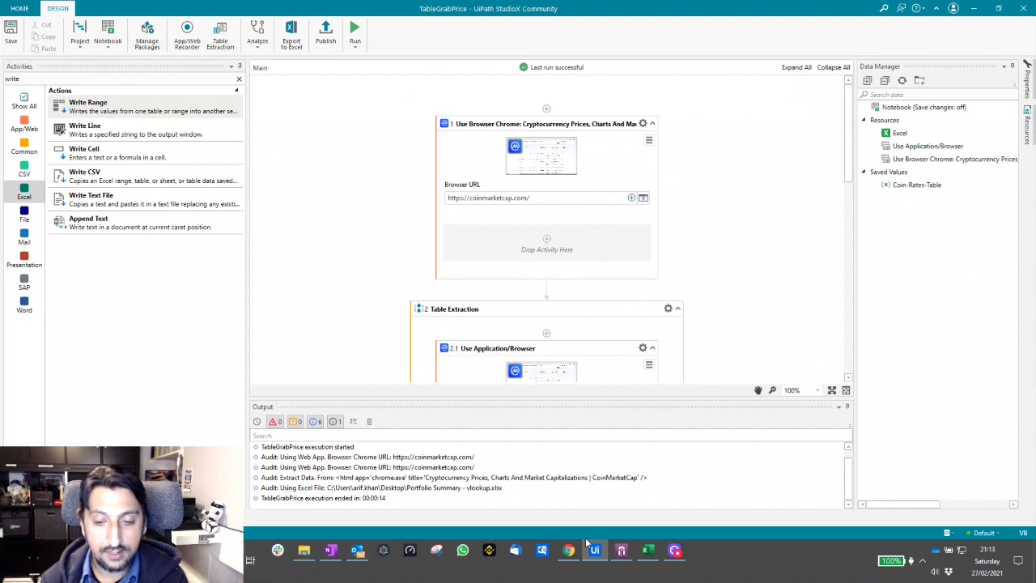
pyautogui.click(648, 551)
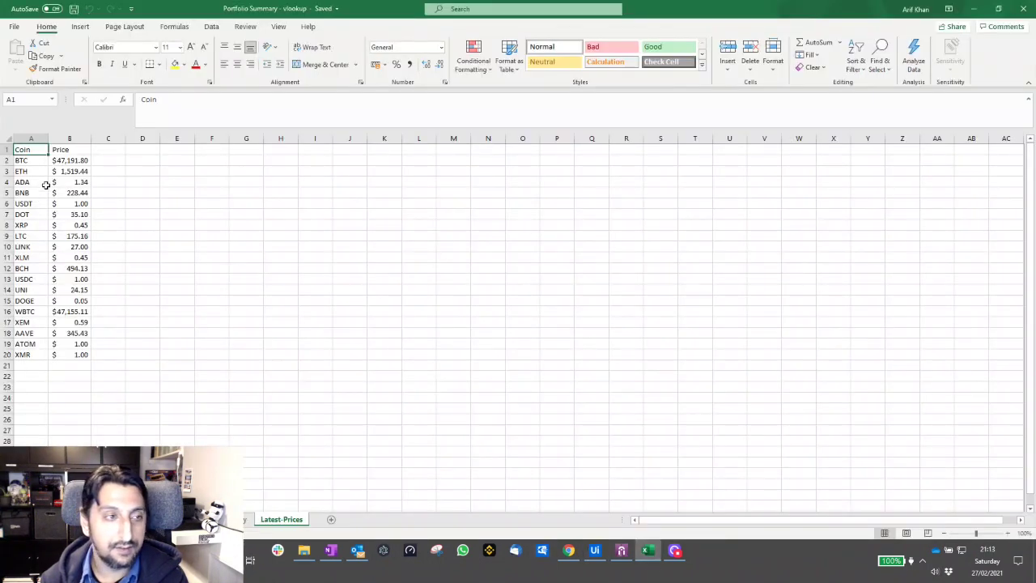
pyautogui.moveTo(80, 333); pyautogui.dragTo(17, 153)
pyautogui.click(80, 321)
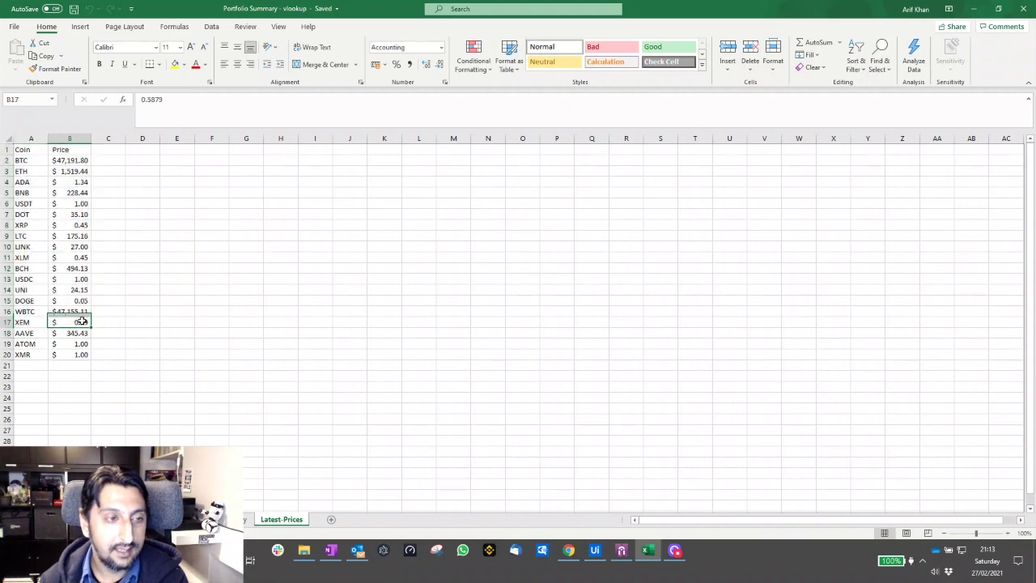
pyautogui.click(77, 353)
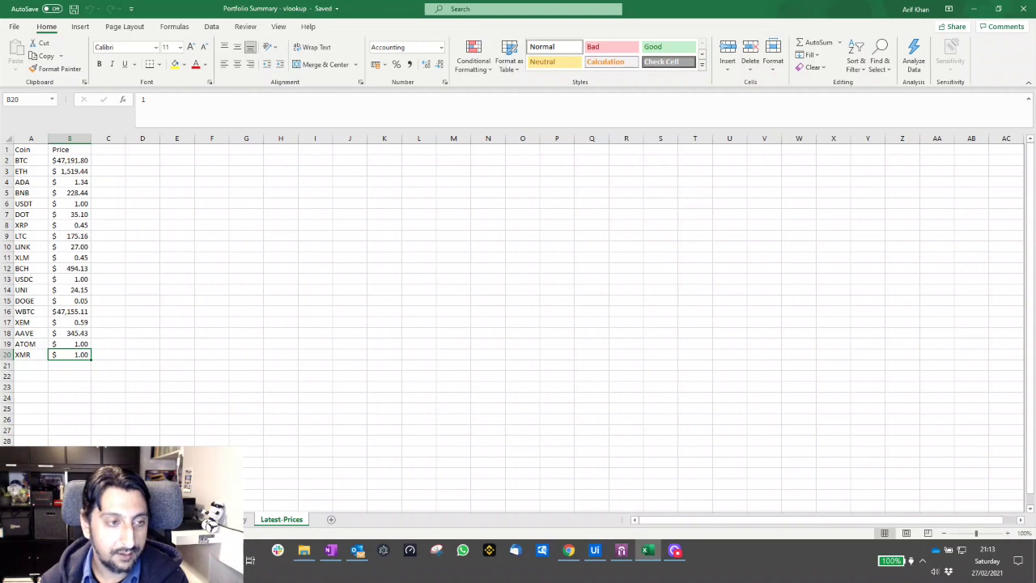
# Examine the Latest Price values for both platforms and the total % Change on the portfolio sheet.
pyautogui.click(228, 518)
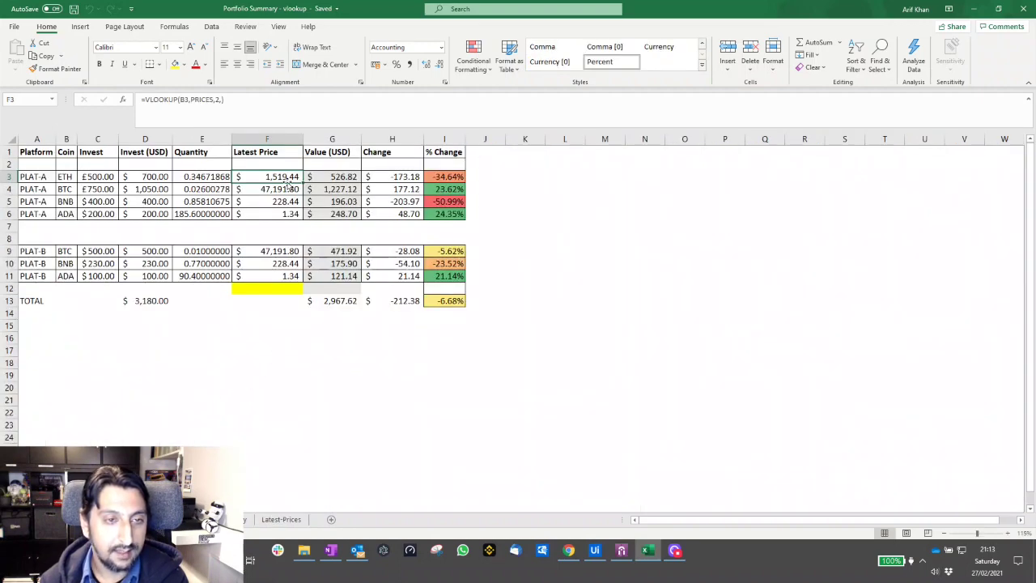
pyautogui.moveTo(287, 173); pyautogui.dragTo(288, 267)
pyautogui.click(278, 312)
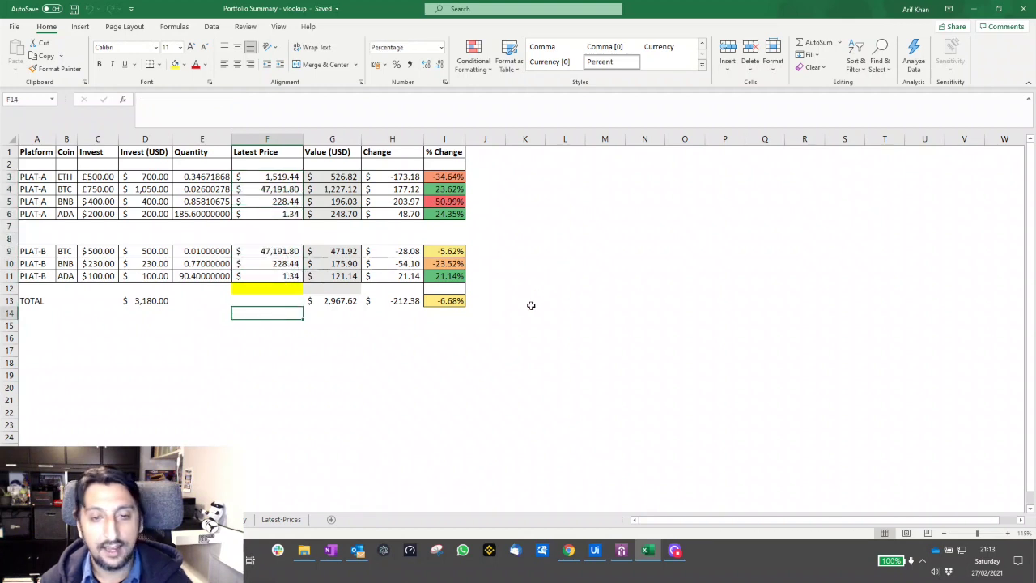
pyautogui.click(459, 298)
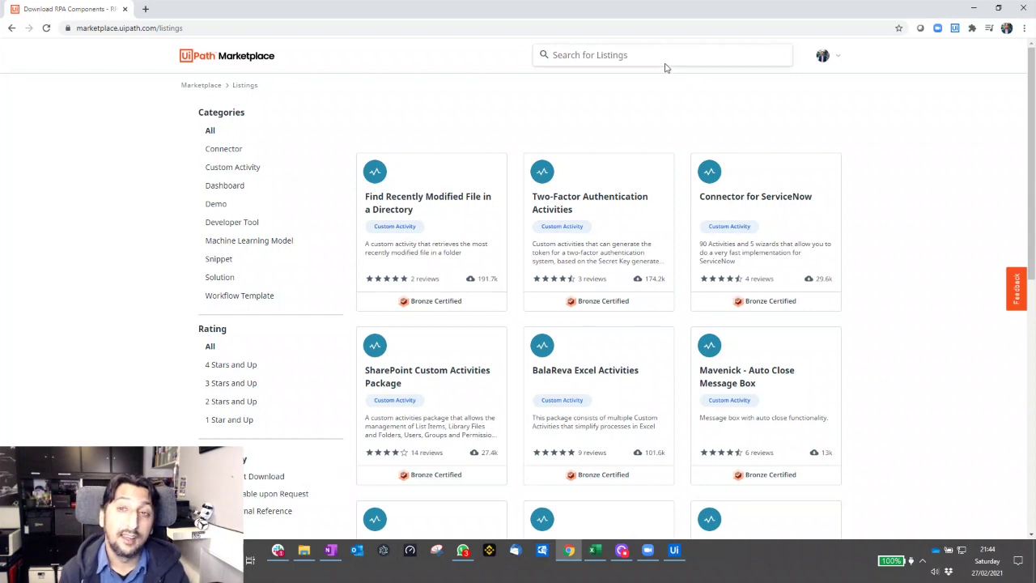
# Search the UiPath Marketplace for crypto and open the Get Crypto Currencies Prices listing.
pyautogui.click(612, 54)
pyautogui.write('crypto')
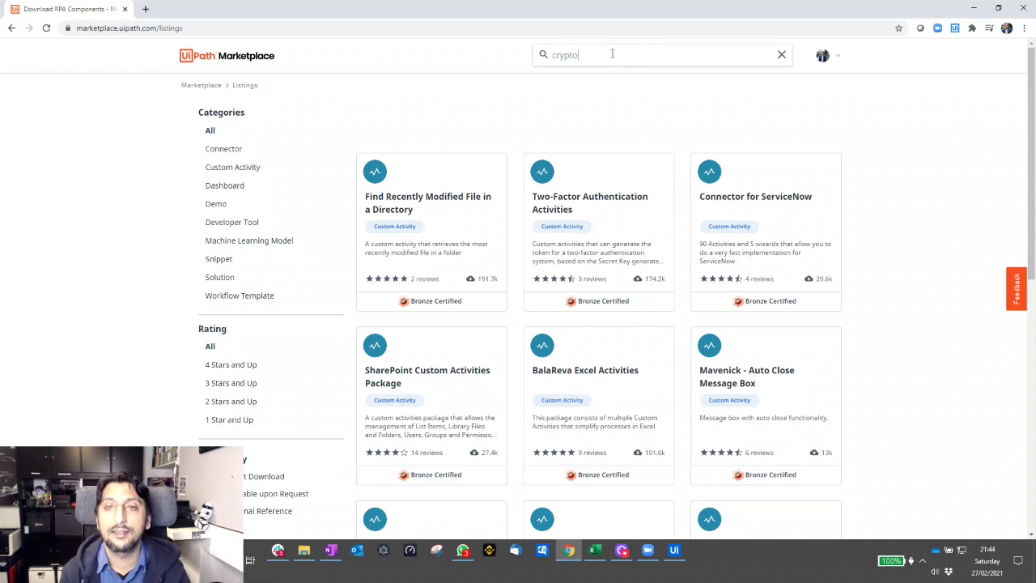
pyautogui.press('Return')
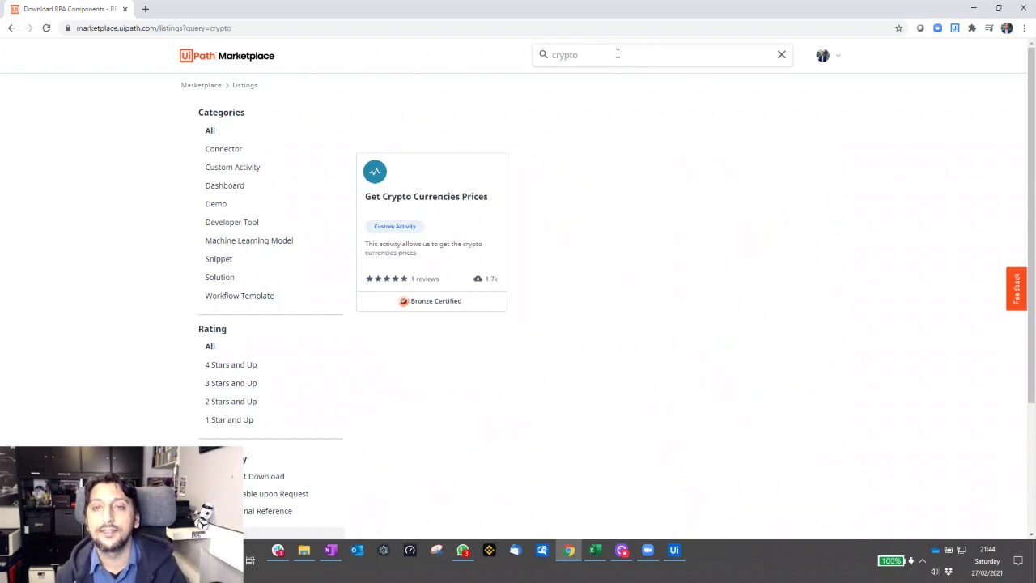
pyautogui.click(442, 201)
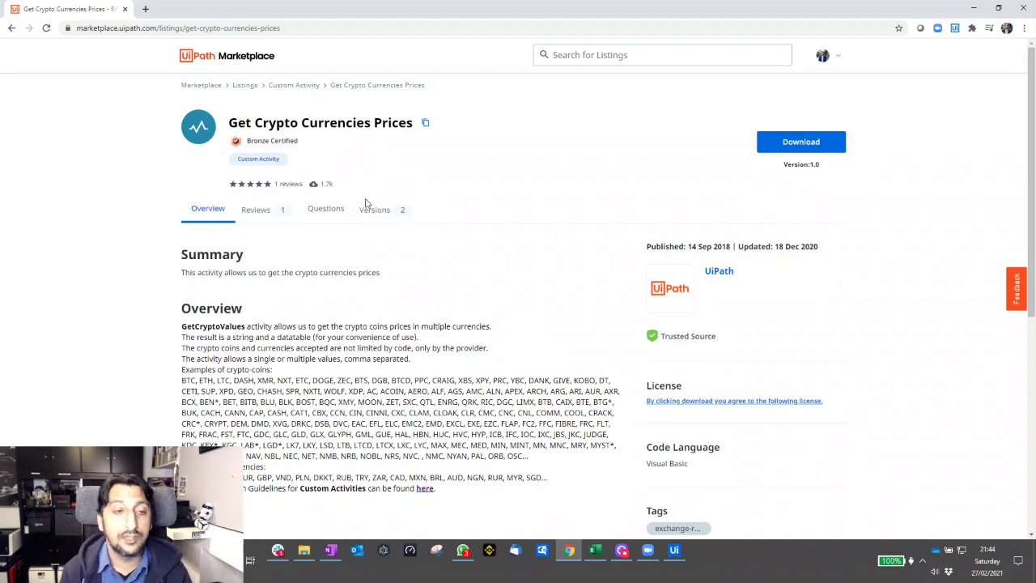
# Read the listing's overview for the supported crypto-coins, currencies and the type of result the activity returns.
pyautogui.scroll(-1, 486, 311)
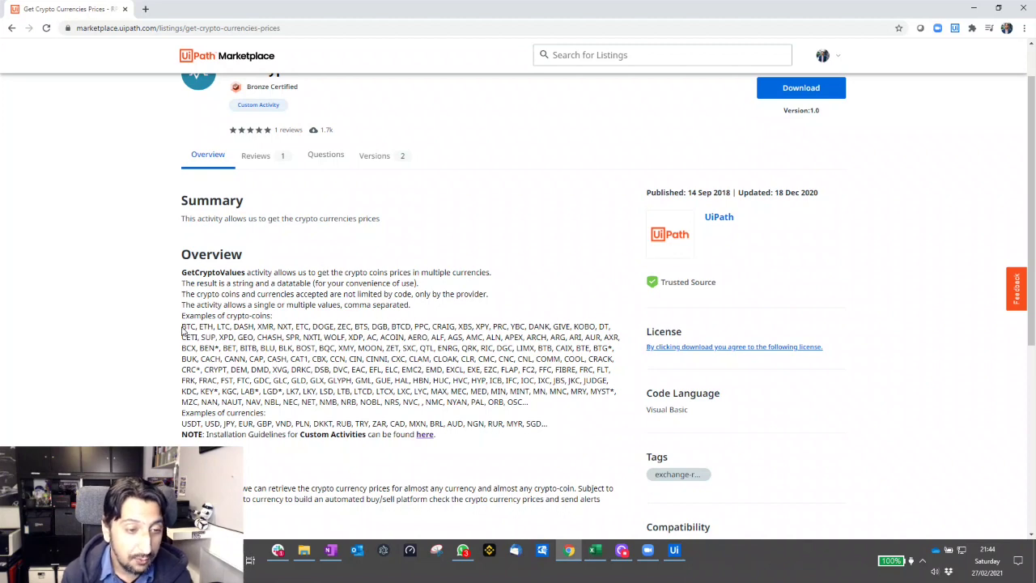
pyautogui.moveTo(183, 329); pyautogui.dragTo(417, 392)
pyautogui.click(442, 339)
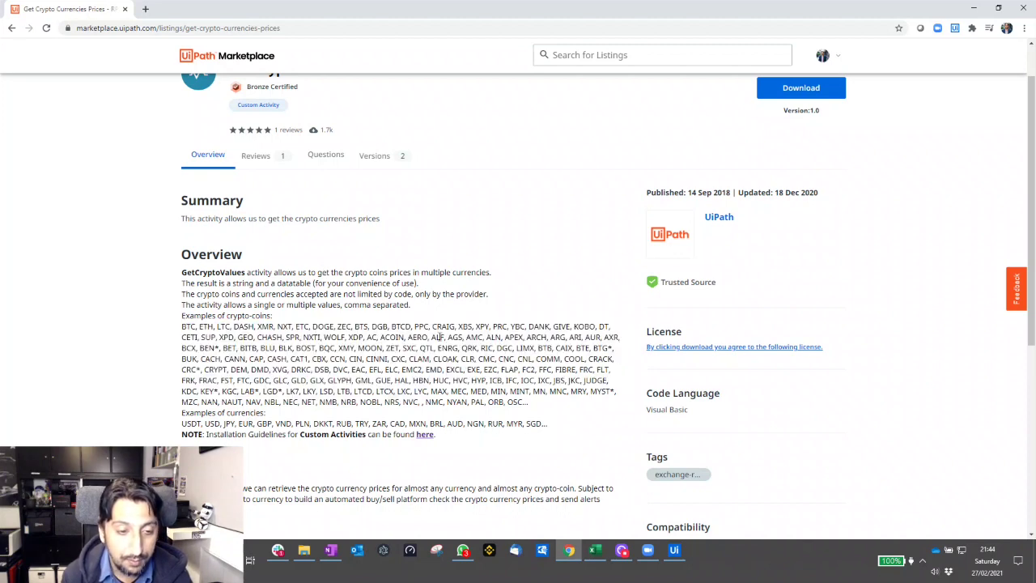
pyautogui.scroll(-1, 247, 379)
pyautogui.moveTo(181, 369); pyautogui.dragTo(449, 390)
pyautogui.click(504, 380)
pyautogui.scroll(2, 465, 382)
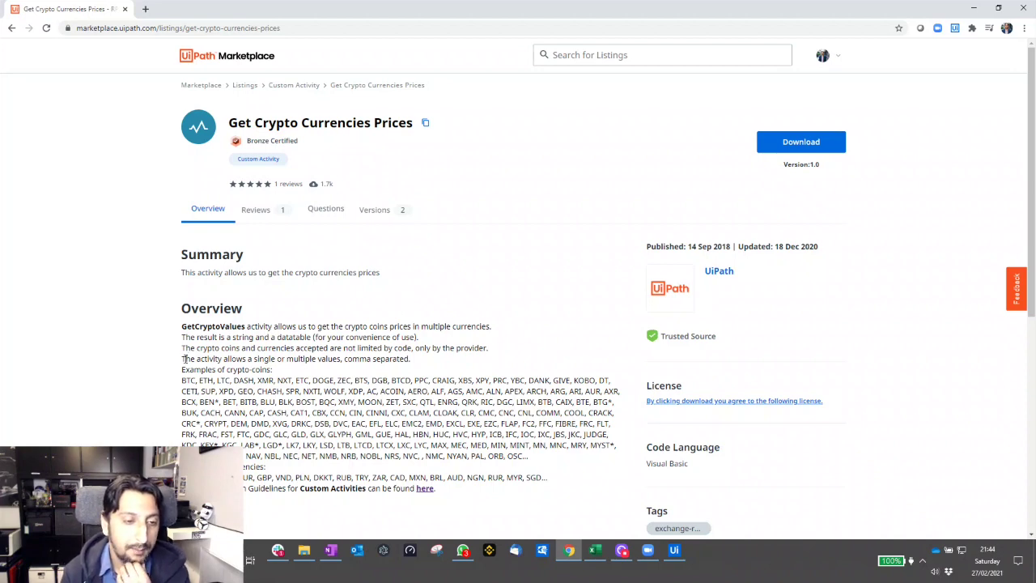
pyautogui.scroll(-2, 249, 361)
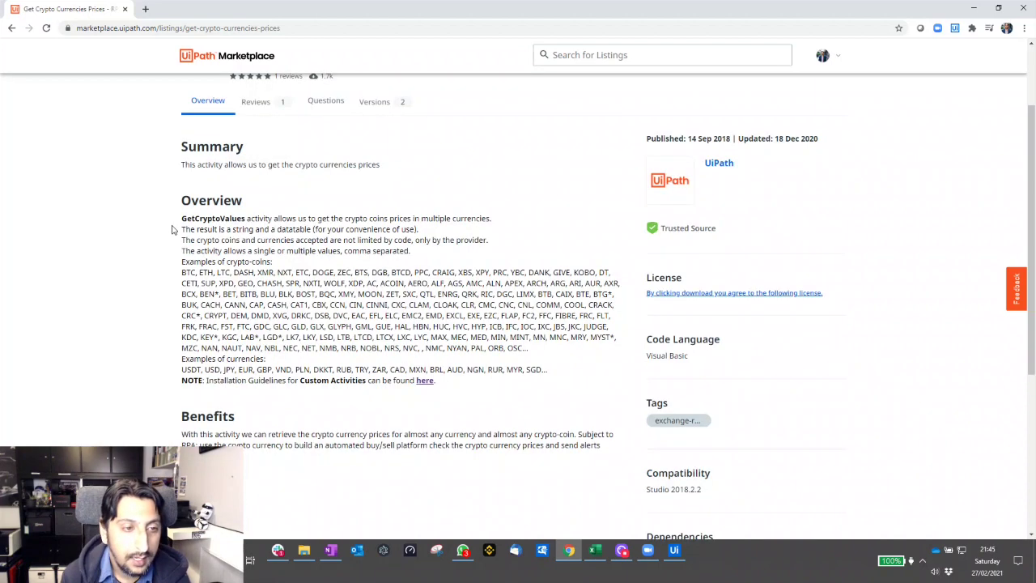
pyautogui.moveTo(183, 232); pyautogui.dragTo(275, 230)
pyautogui.click(277, 231)
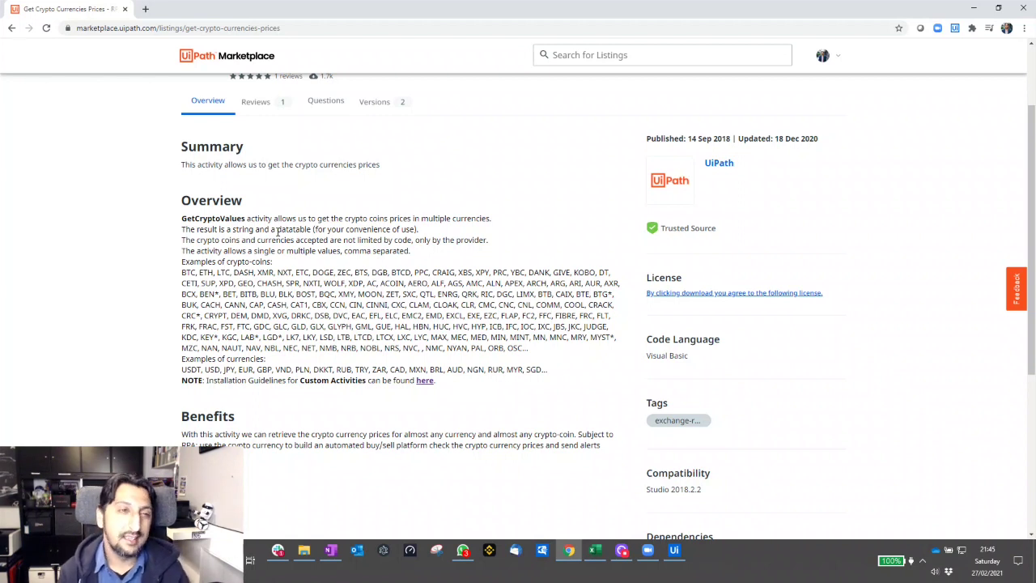
pyautogui.scroll(2, 277, 230)
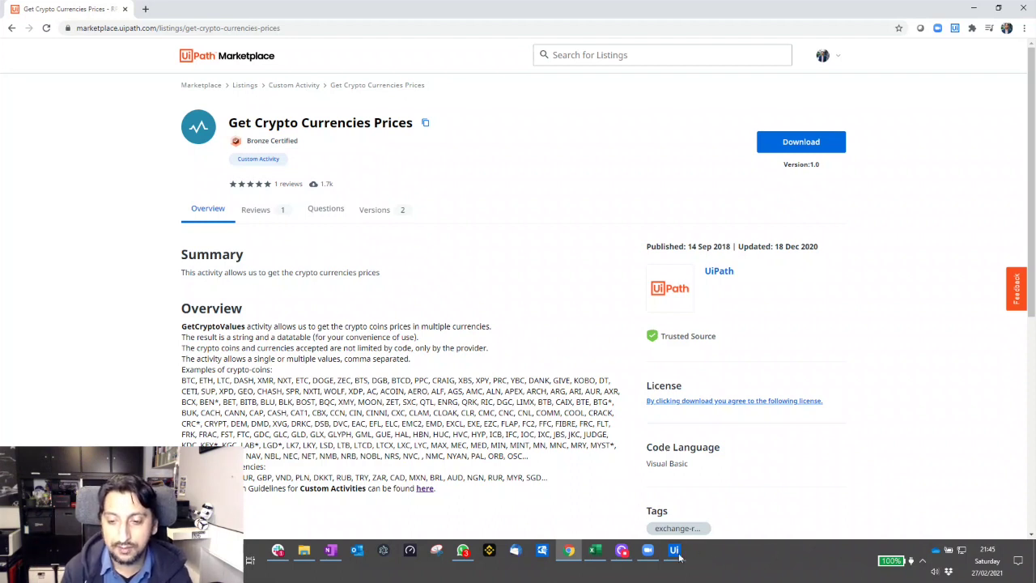
# Switch to the GetPricesMarketPlace project in UiPath Studio and search the Marketplace package feed for crypto.
pyautogui.moveTo(678, 555)
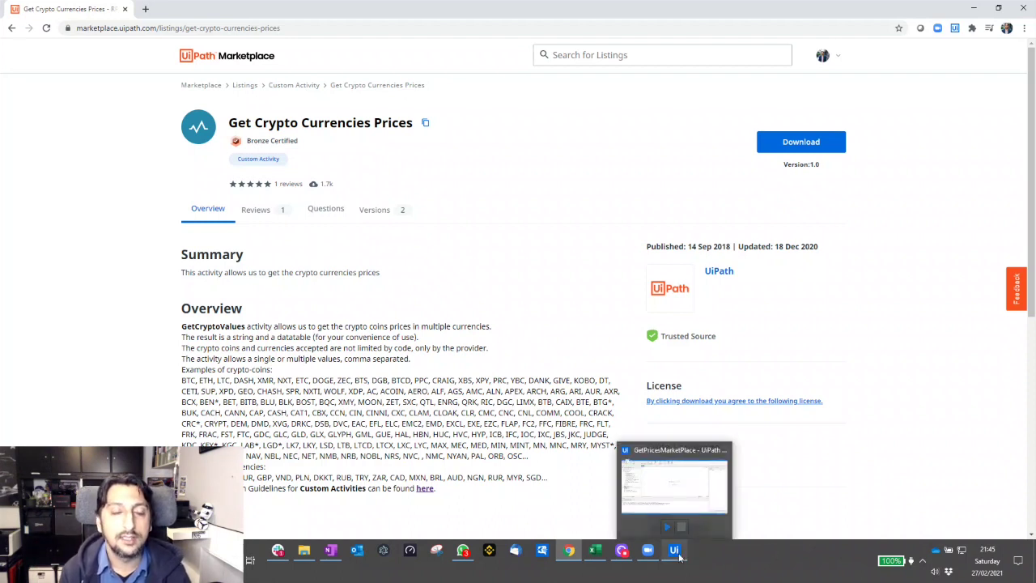
pyautogui.click(674, 552)
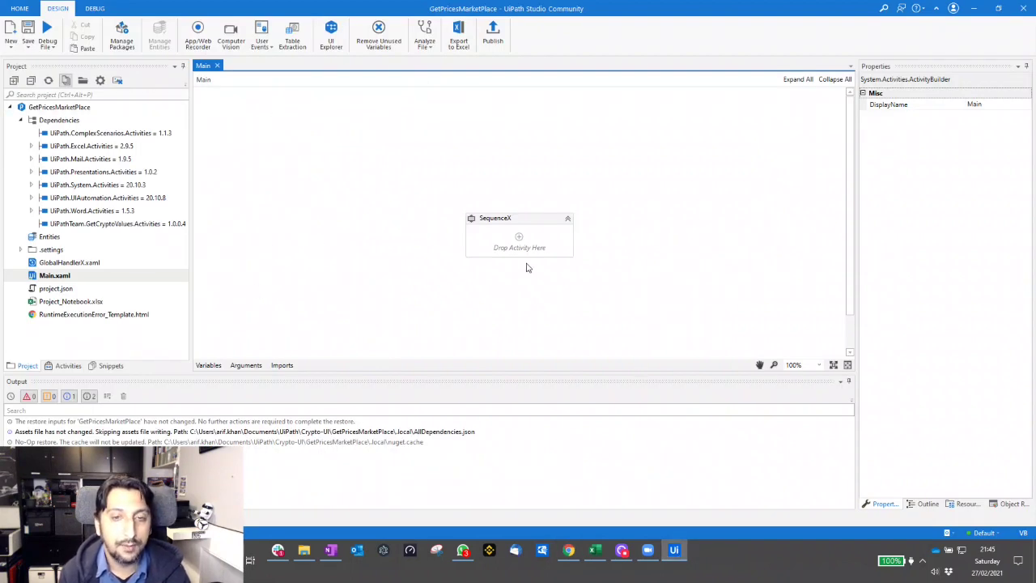
pyautogui.click(122, 37)
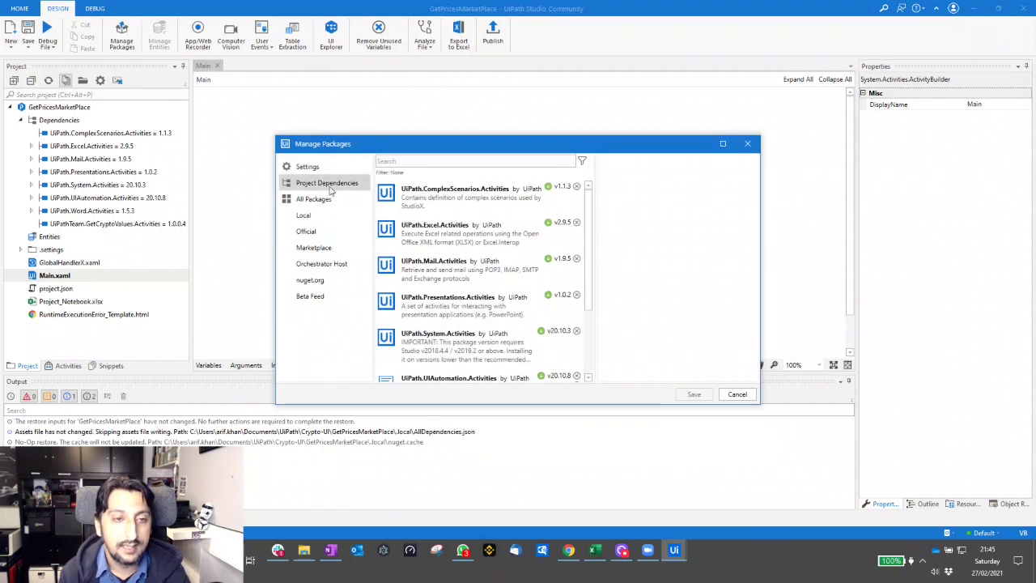
pyautogui.click(313, 249)
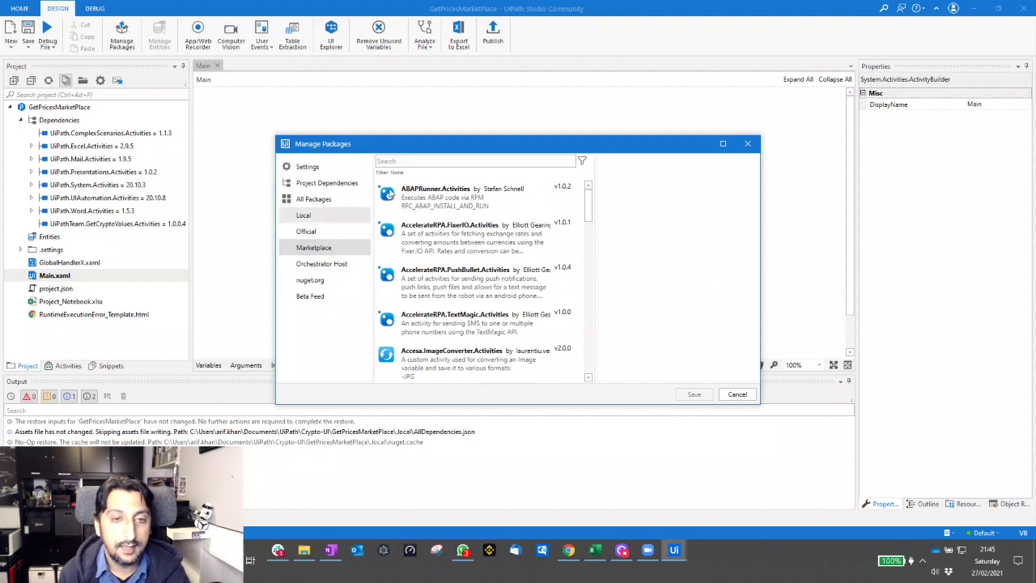
pyautogui.click(421, 161)
pyautogui.write('crypto')
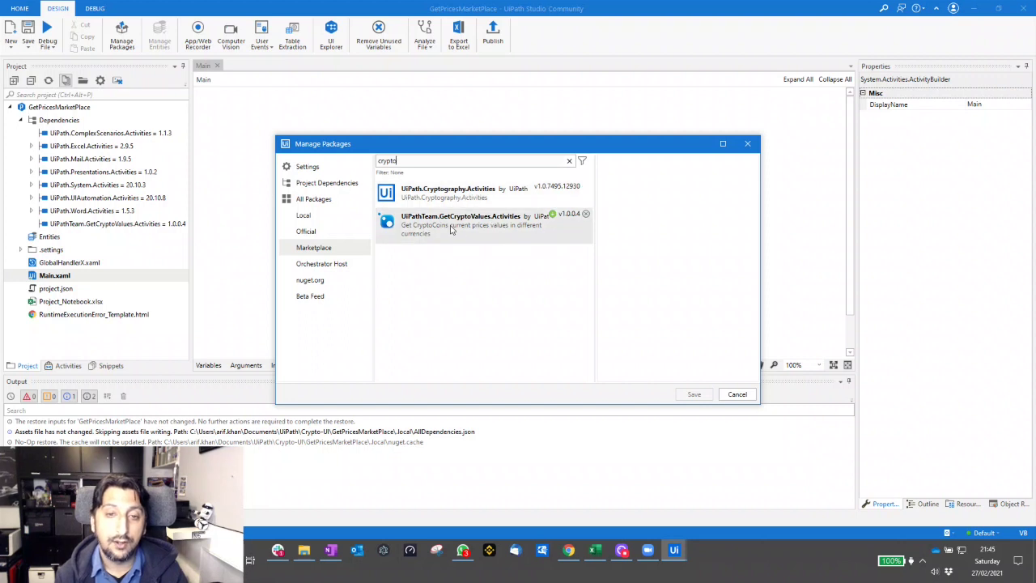
# Examine the UiPathTeam.GetCryptoValues.Activities package details against the Marketplace listing in Chrome, and leave package management without changes.
pyautogui.click(550, 216)
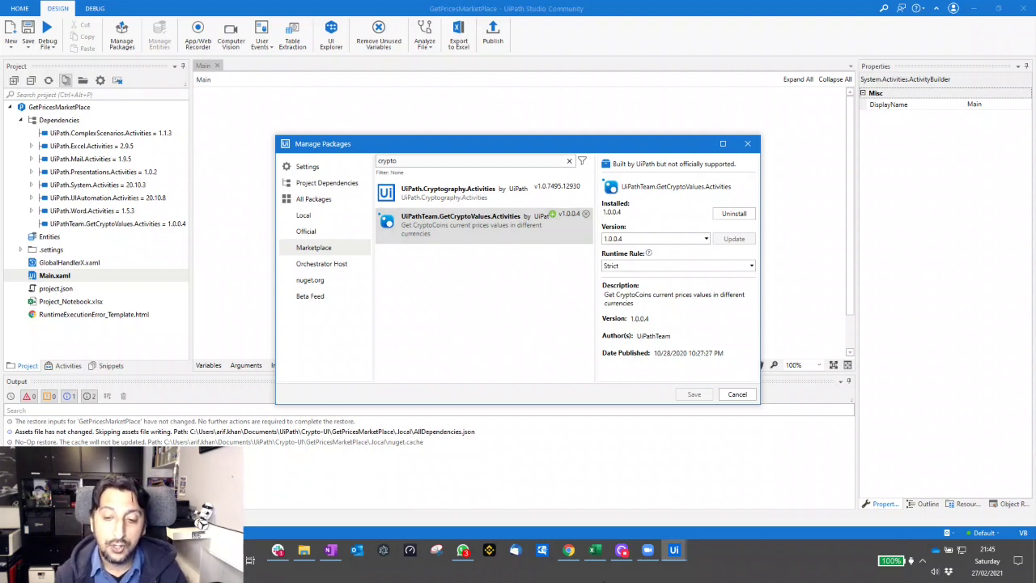
pyautogui.click(566, 564)
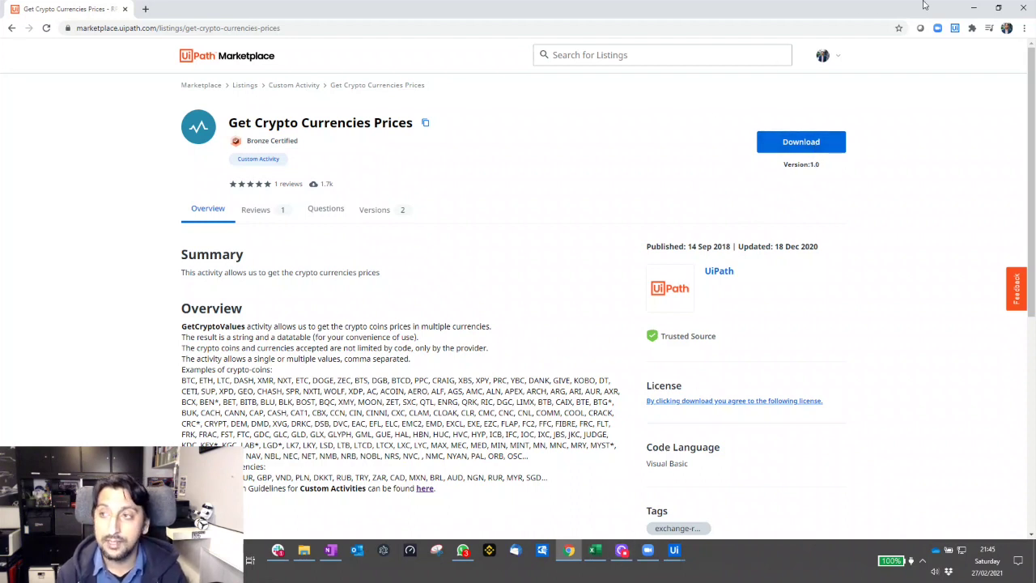
pyautogui.click(973, 7)
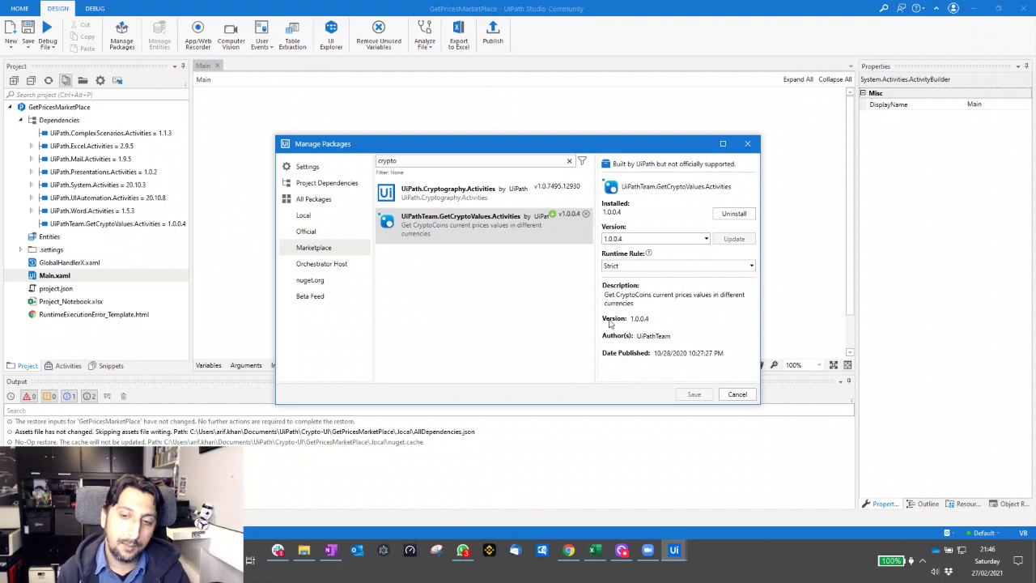
pyautogui.click(736, 393)
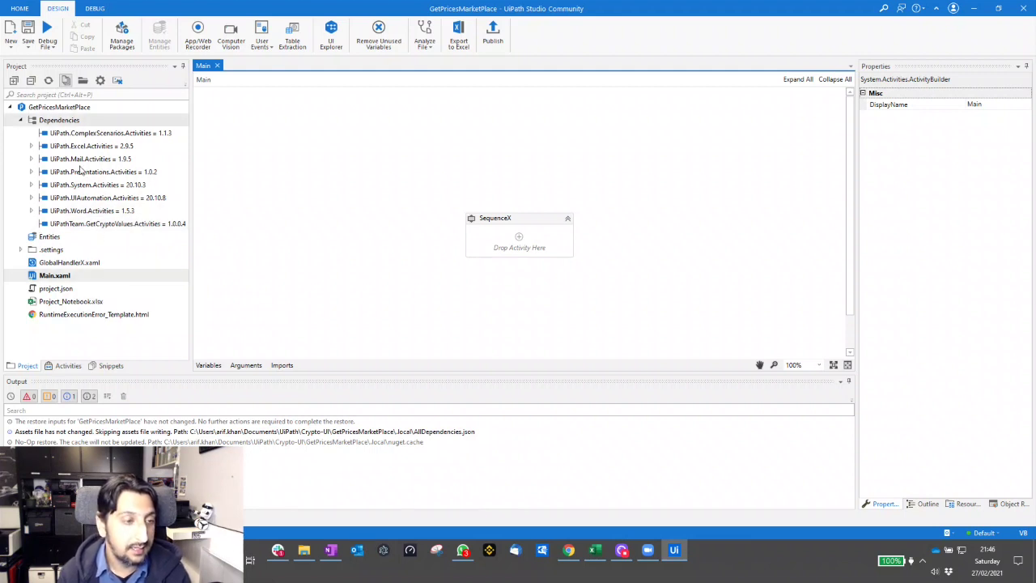
# Find the Get Crypto Values activity by searching for cryp and add it to SequenceX.
pyautogui.click(68, 365)
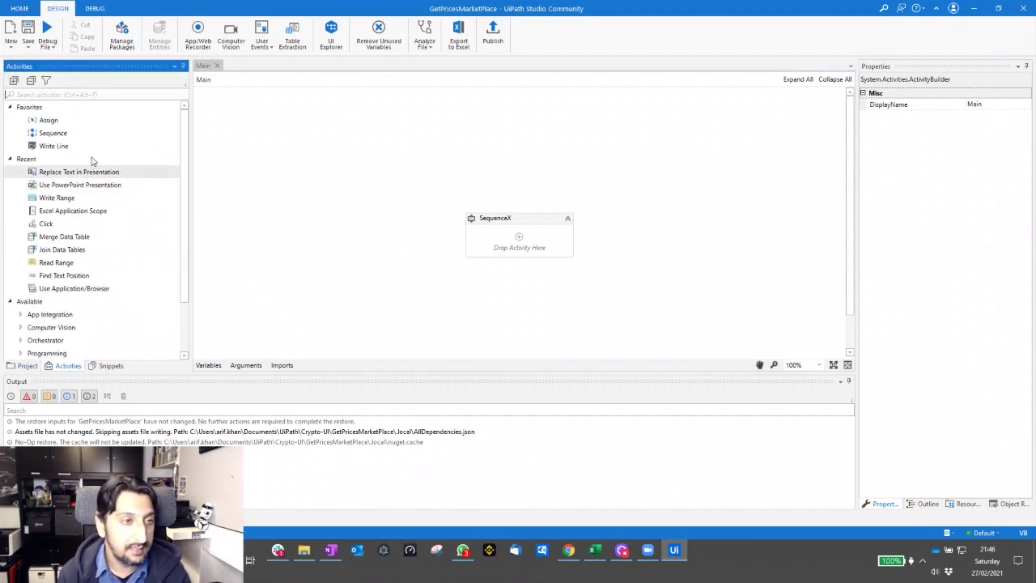
pyautogui.click(95, 97)
pyautogui.write('cryp')
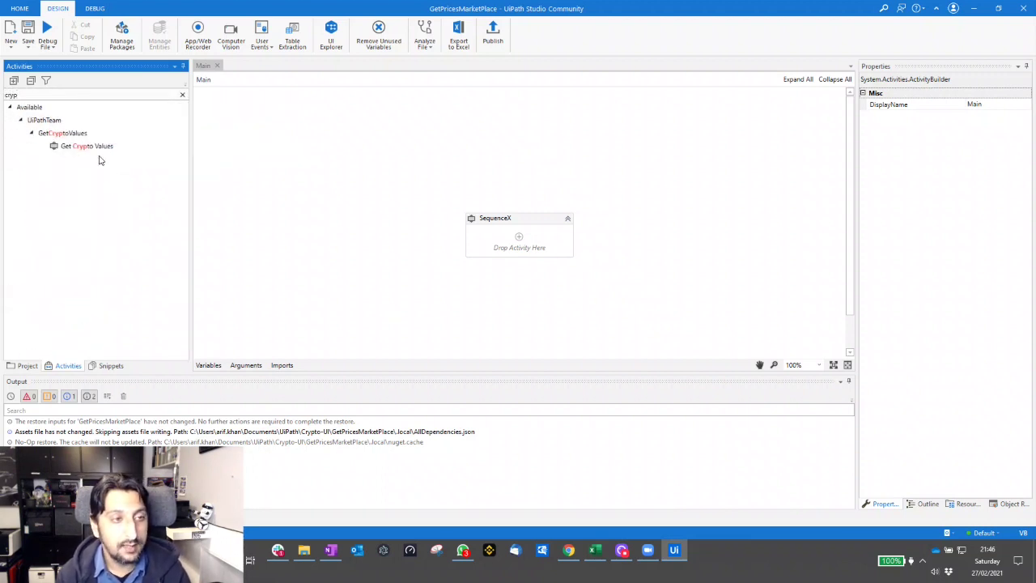
pyautogui.moveTo(87, 147); pyautogui.dragTo(502, 245)
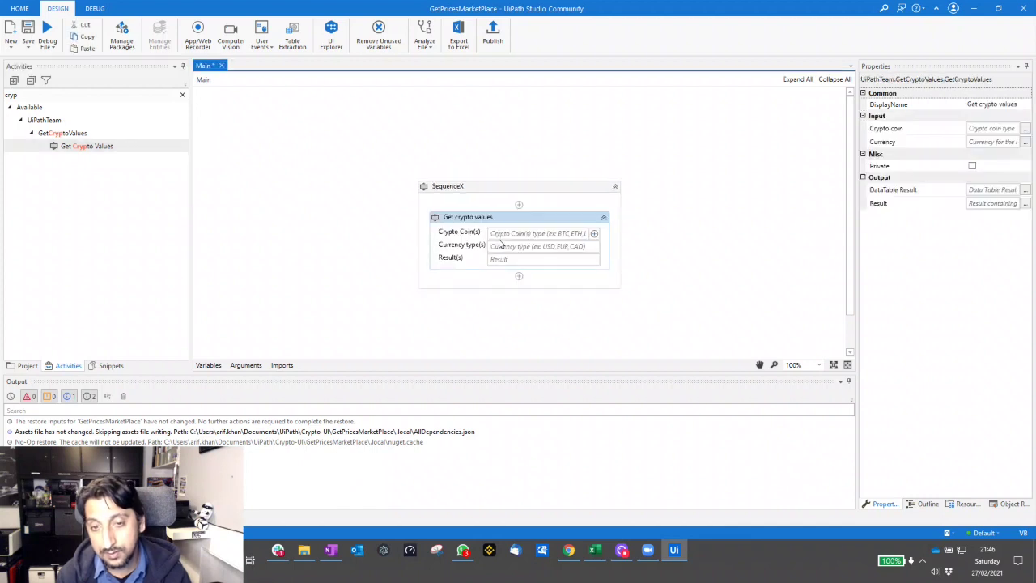
# Set the activity's crypto coins to "ETH,BTC,ADA,BNB" and its currency type to "USD".
pyautogui.click(594, 234)
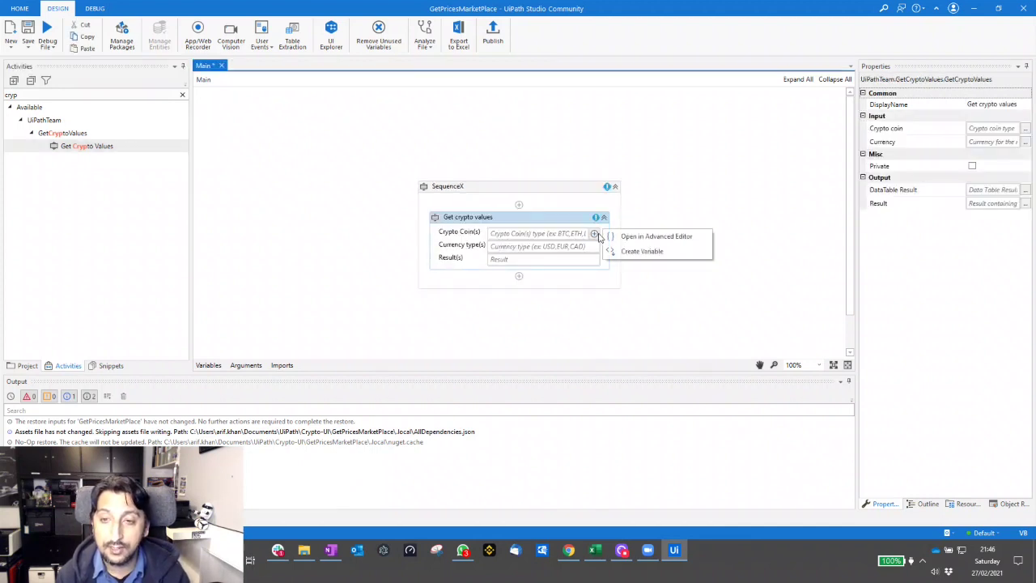
pyautogui.click(555, 234)
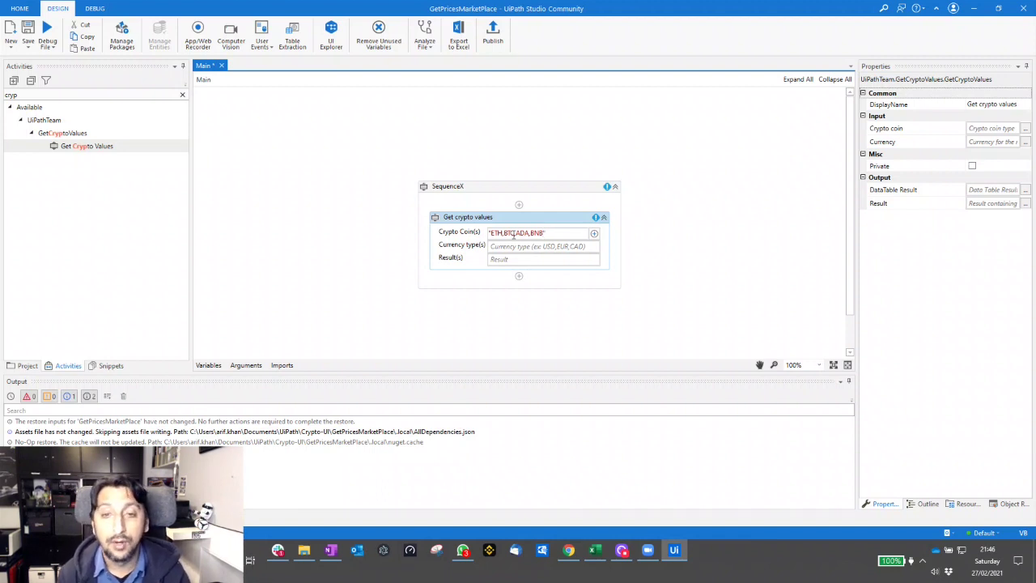
pyautogui.click(523, 246)
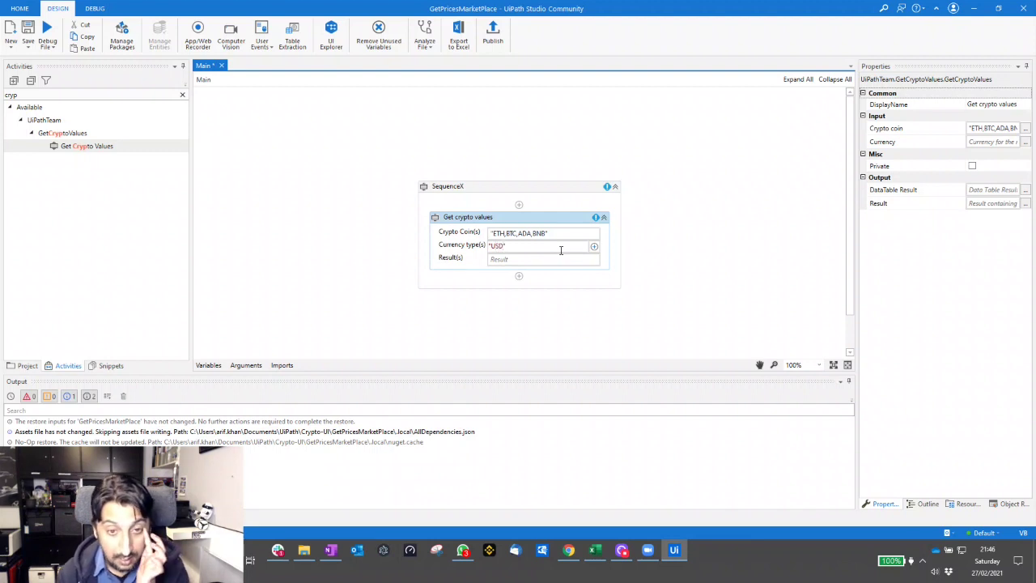
pyautogui.write('"USD"')
pyautogui.click(561, 257)
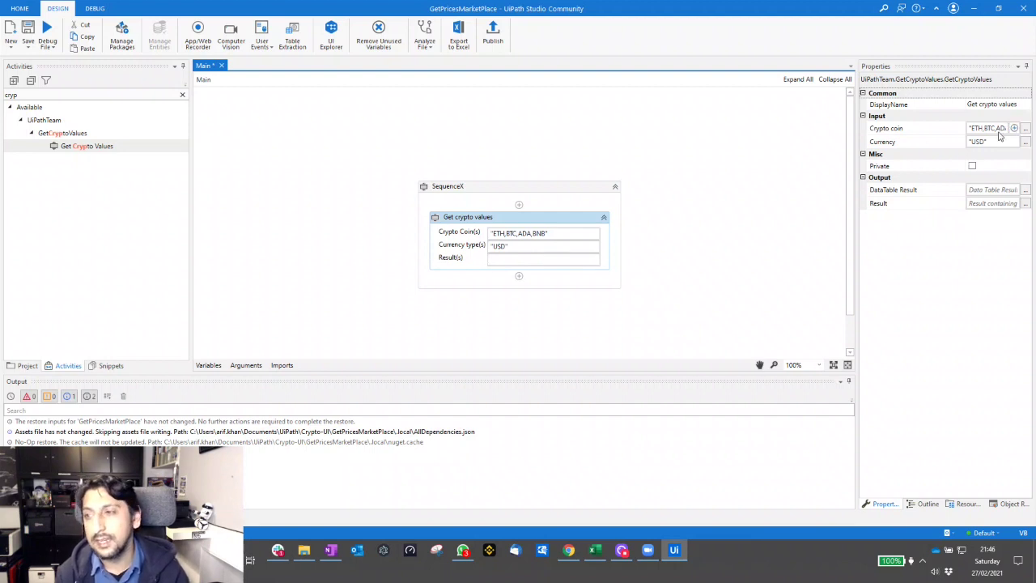
# Output the Get crypto values DataTable Result to a new variable named CryptoPrices.
pyautogui.click(987, 189)
pyautogui.hotkey('ctrl', 'k')
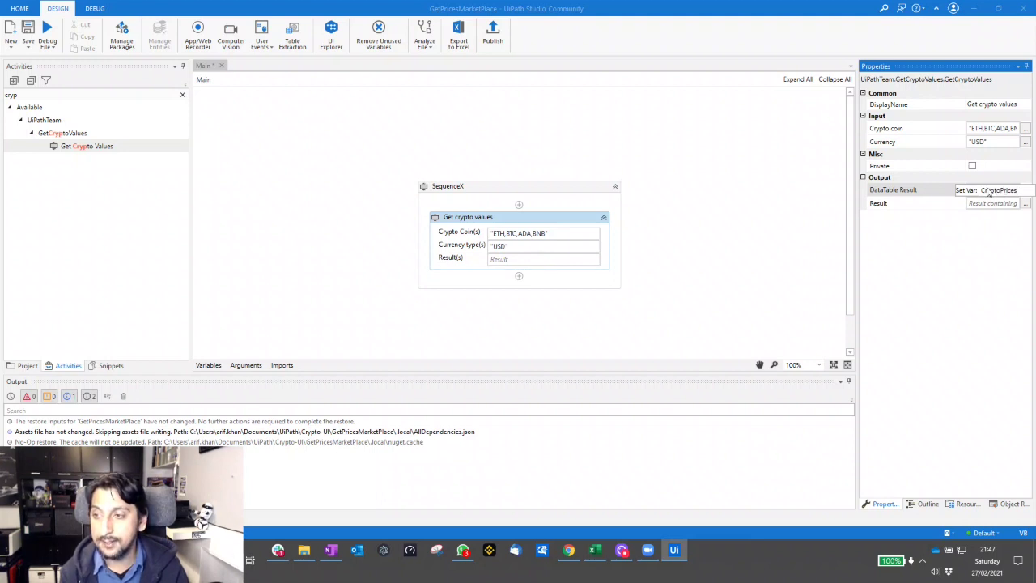
pyautogui.write('CryptoPrices')
pyautogui.press('Return')
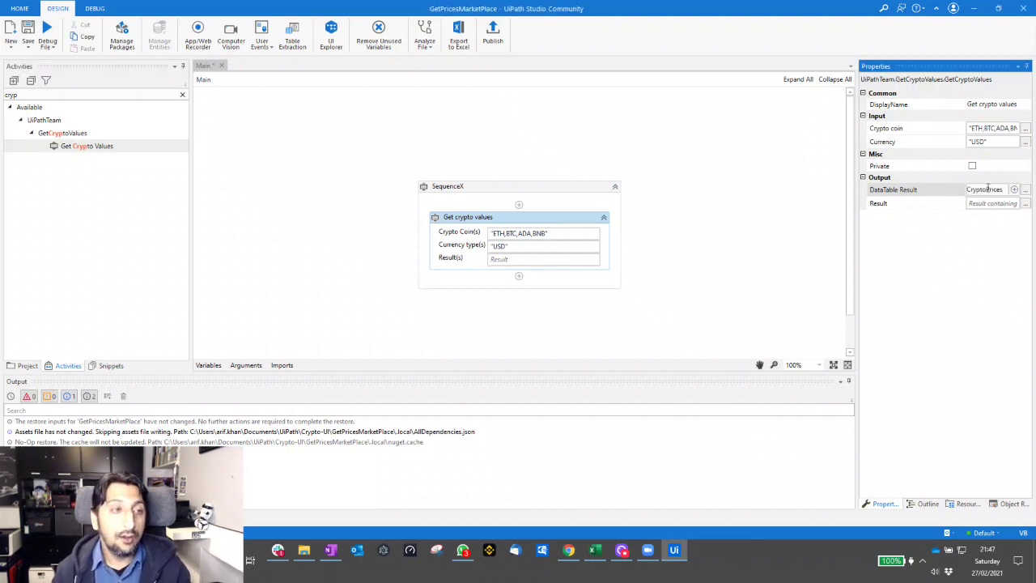
pyautogui.click(581, 190)
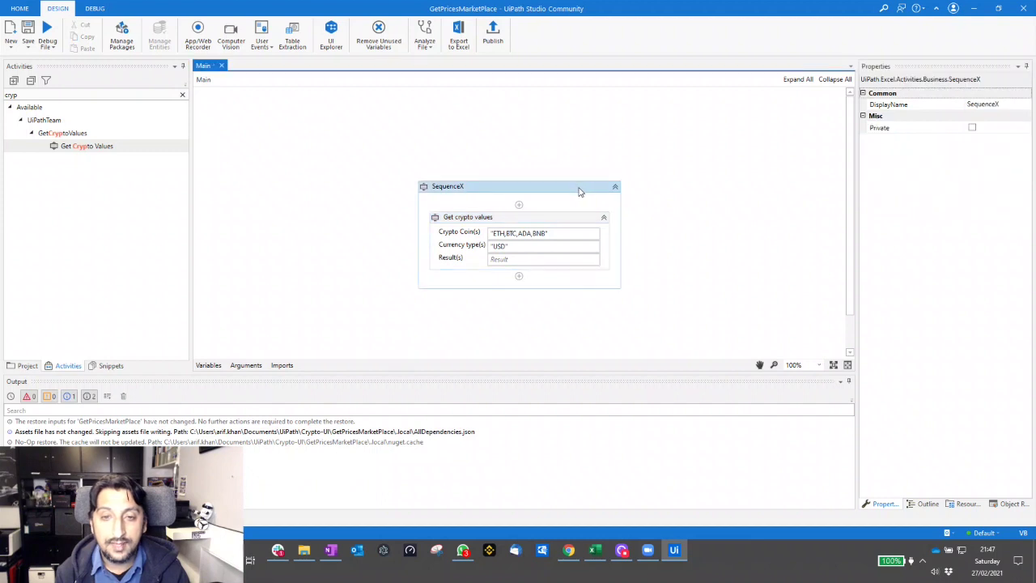
pyautogui.click(518, 218)
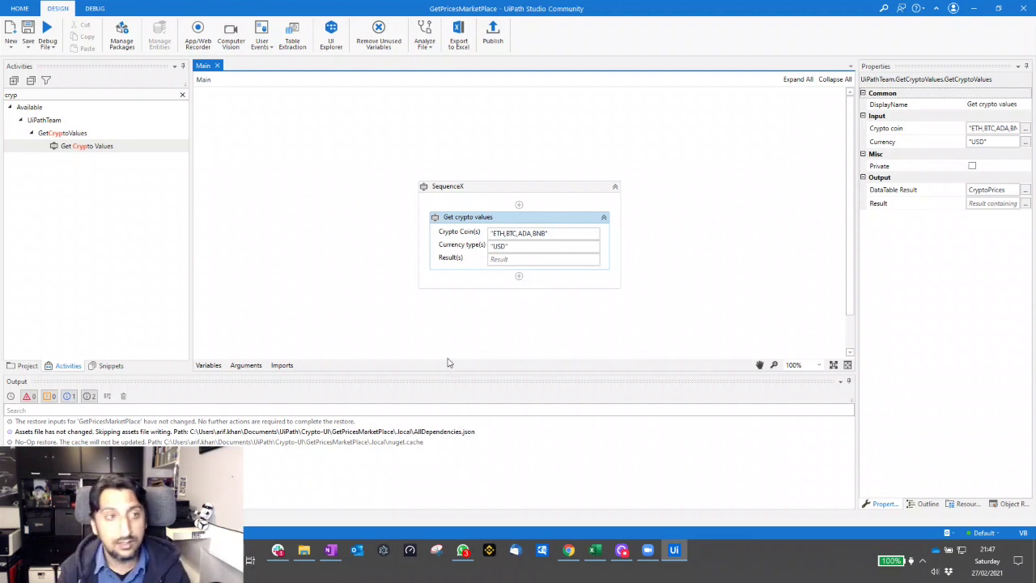
# Add an Excel Application Scope below Get crypto values and point it to the Portfolio Summary - vlookup workbook on the Desktop.
pyautogui.click(183, 95)
pyautogui.write('exce')
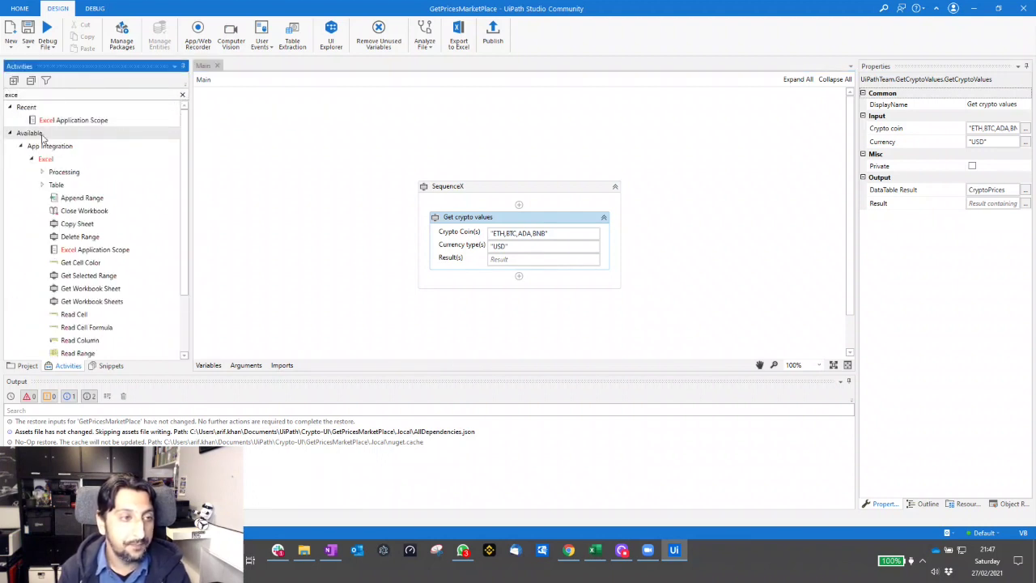
pyautogui.moveTo(86, 120); pyautogui.dragTo(522, 279)
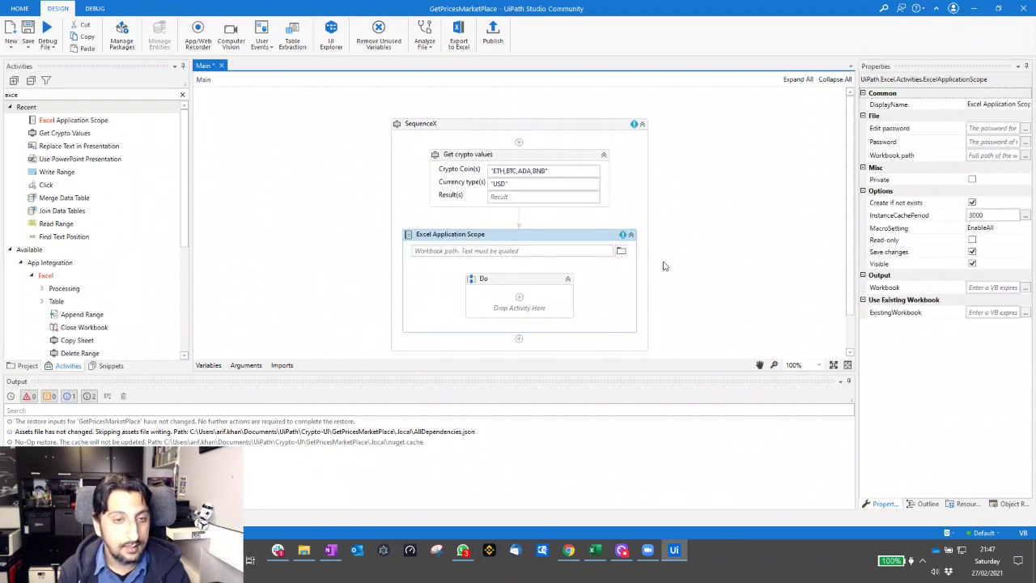
pyautogui.click(620, 251)
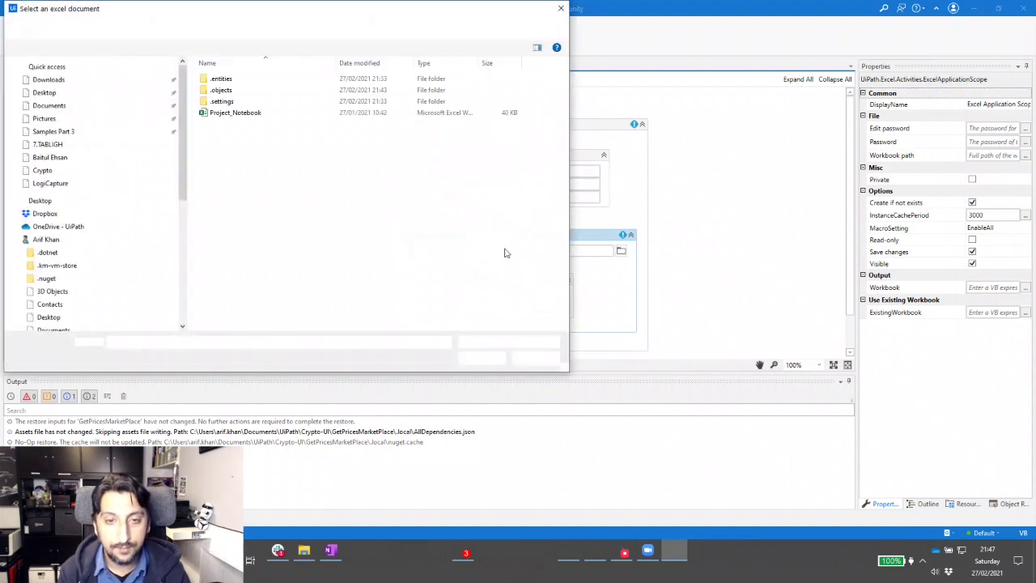
pyautogui.click(84, 98)
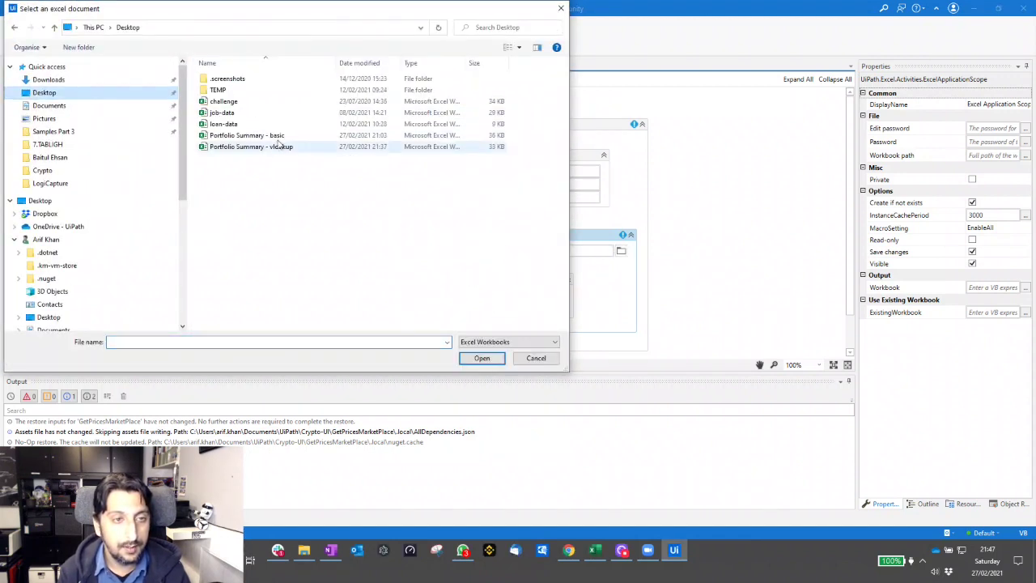
pyautogui.doubleClick(278, 145)
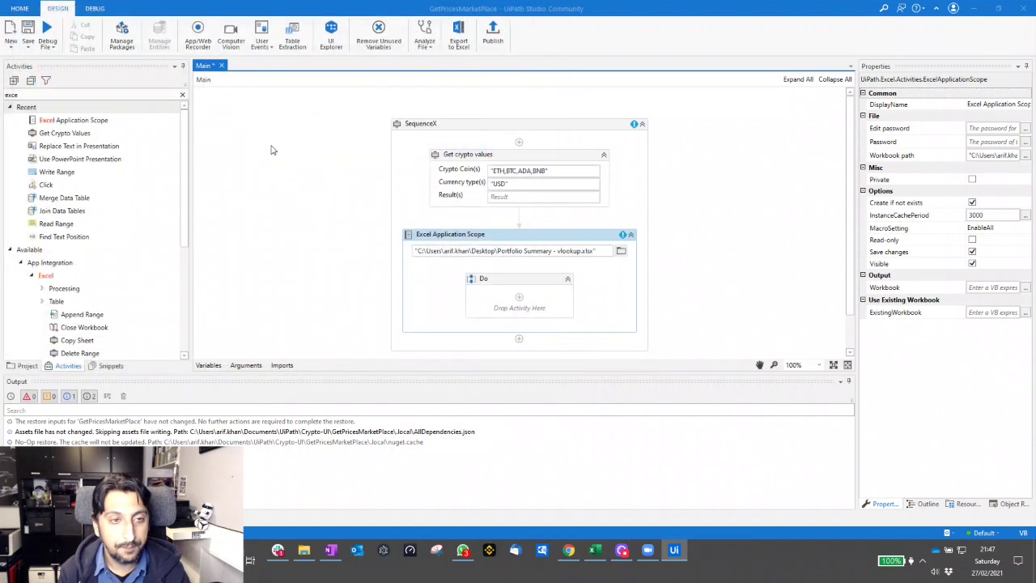
# Add a Write Range activity inside the Do block of the Excel Application Scope.
pyautogui.click(82, 93)
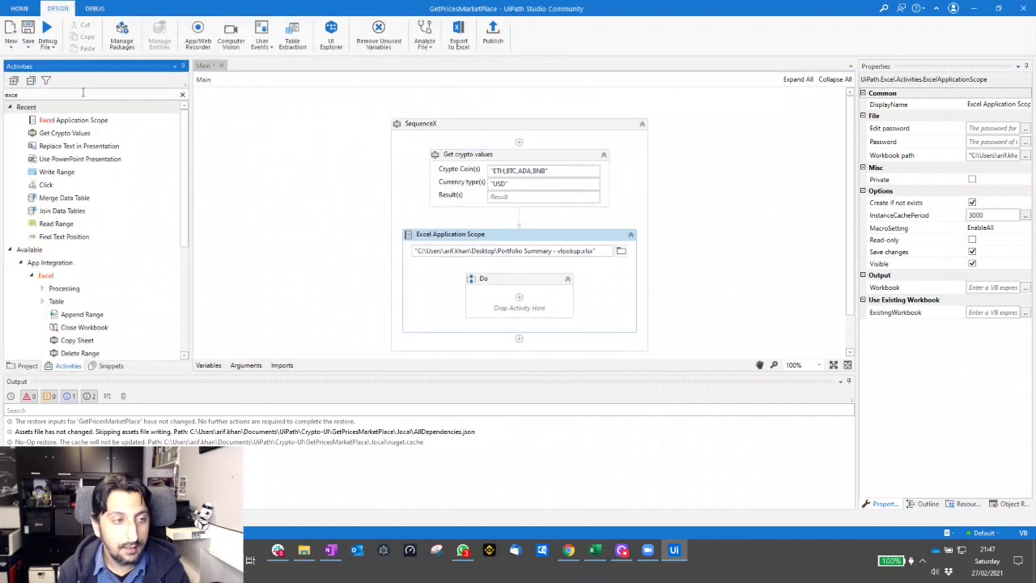
pyautogui.scroll(-3, 89, 202)
pyautogui.scroll(3, 116, 250)
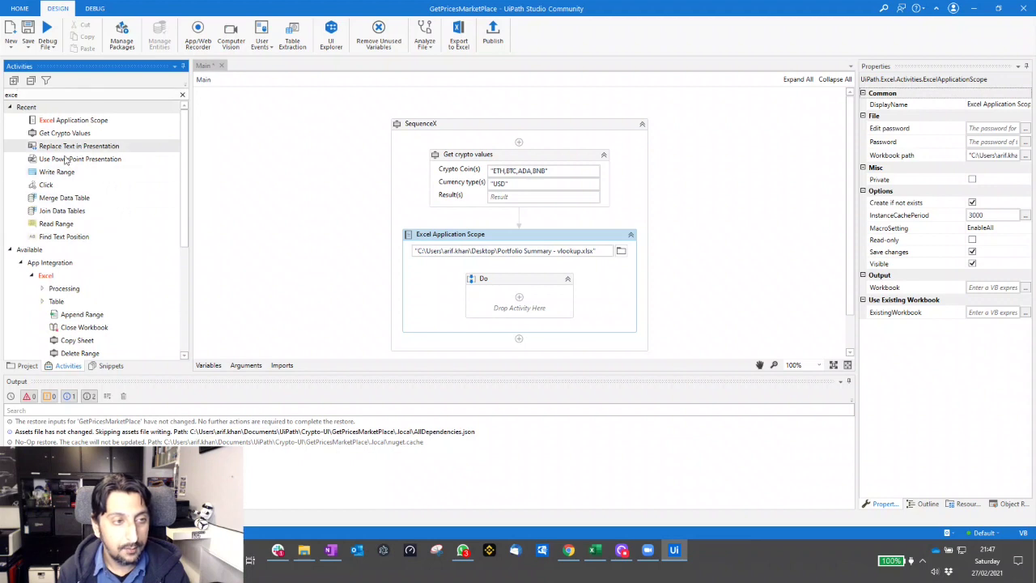
pyautogui.moveTo(57, 172); pyautogui.dragTo(519, 303)
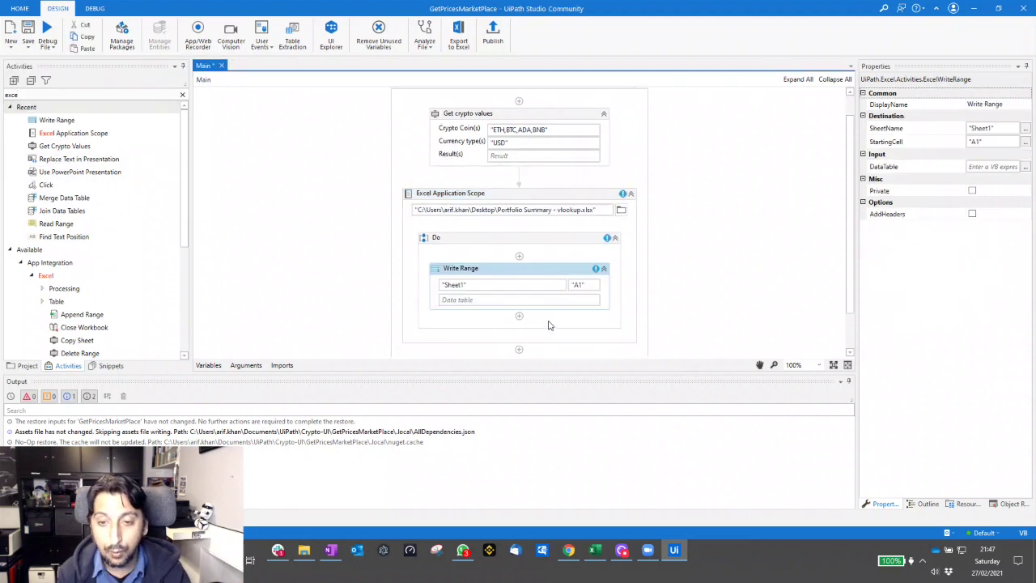
# Set the Write Range data table to the CryptoPrices variable and save the workflow.
pyautogui.click(551, 298)
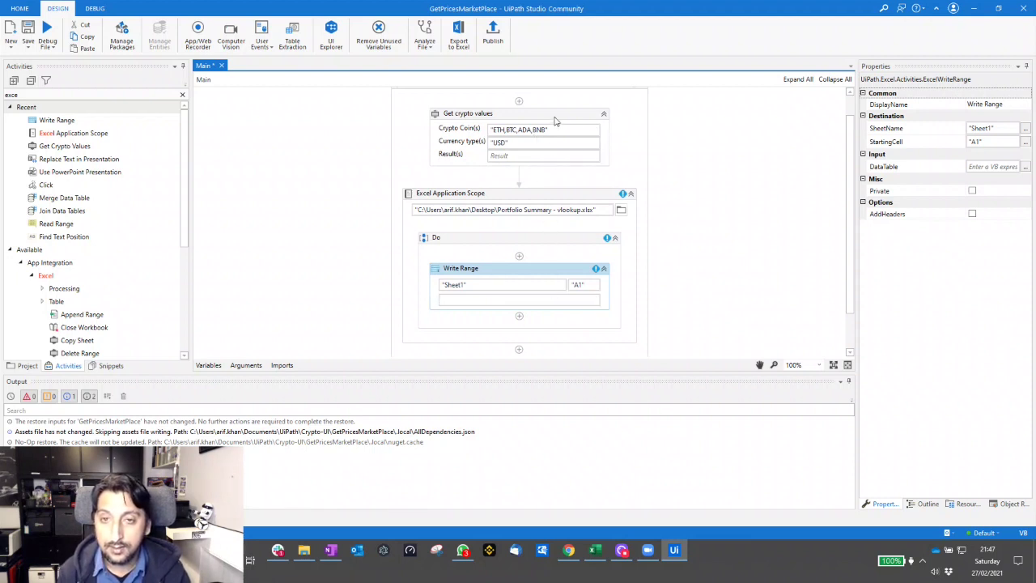
pyautogui.click(560, 167)
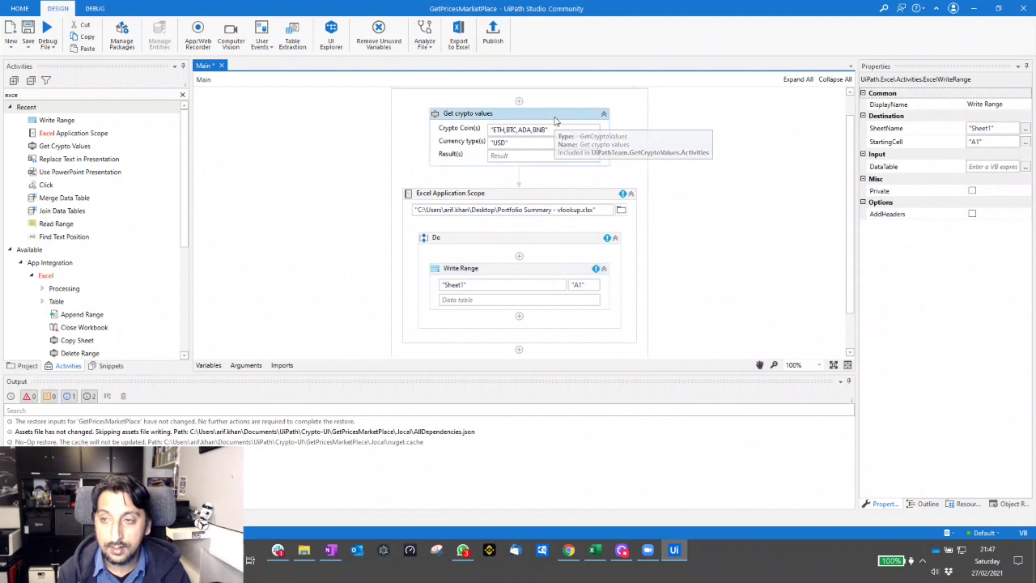
pyautogui.click(559, 298)
pyautogui.write('cry')
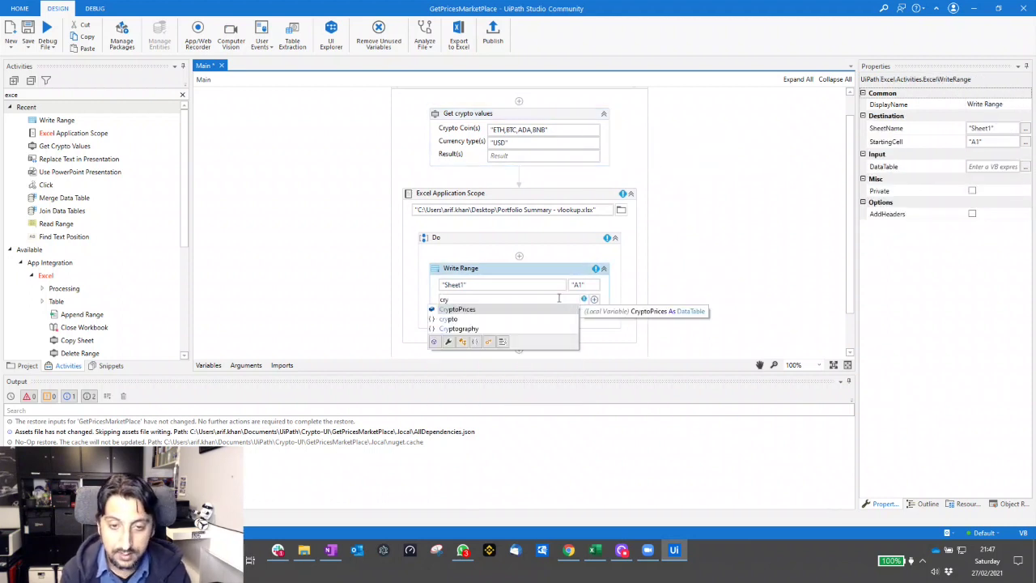
pyautogui.press('Return')
pyautogui.hotkey('ctrl', 's')
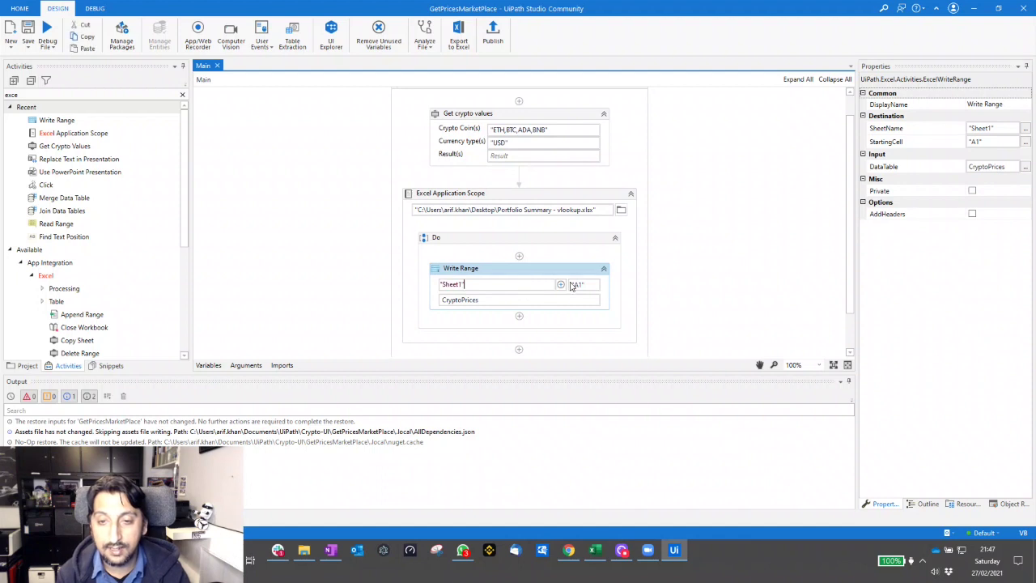
# Set the Write Range sheet name to "Latest-Prices".
pyautogui.click(560, 284)
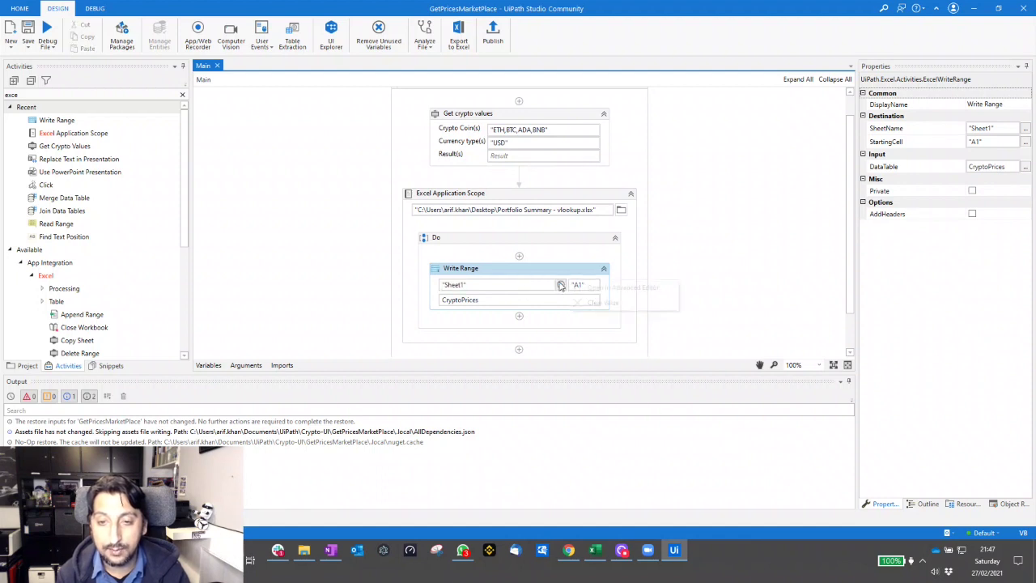
pyautogui.click(508, 284)
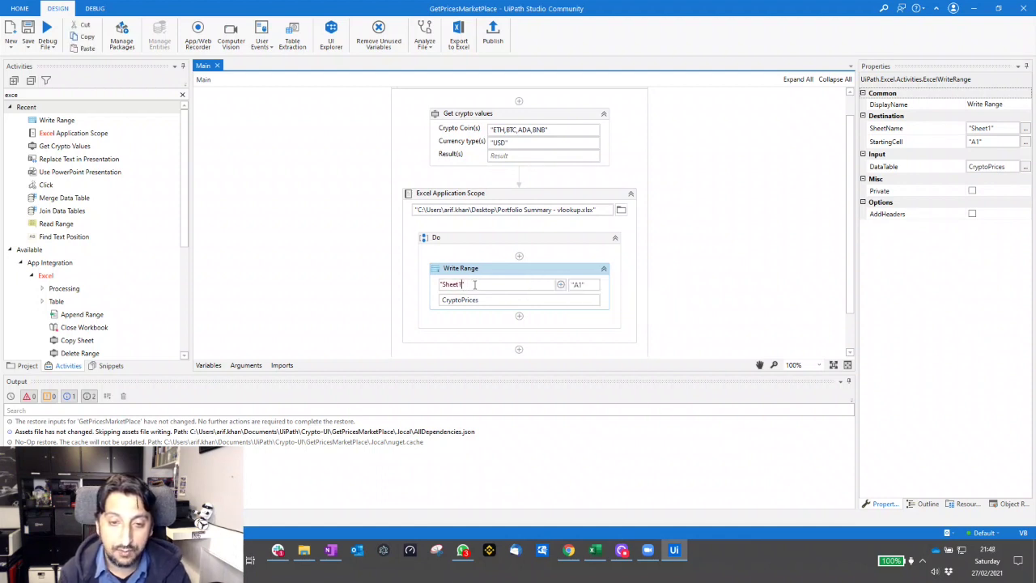
pyautogui.doubleClick(474, 284)
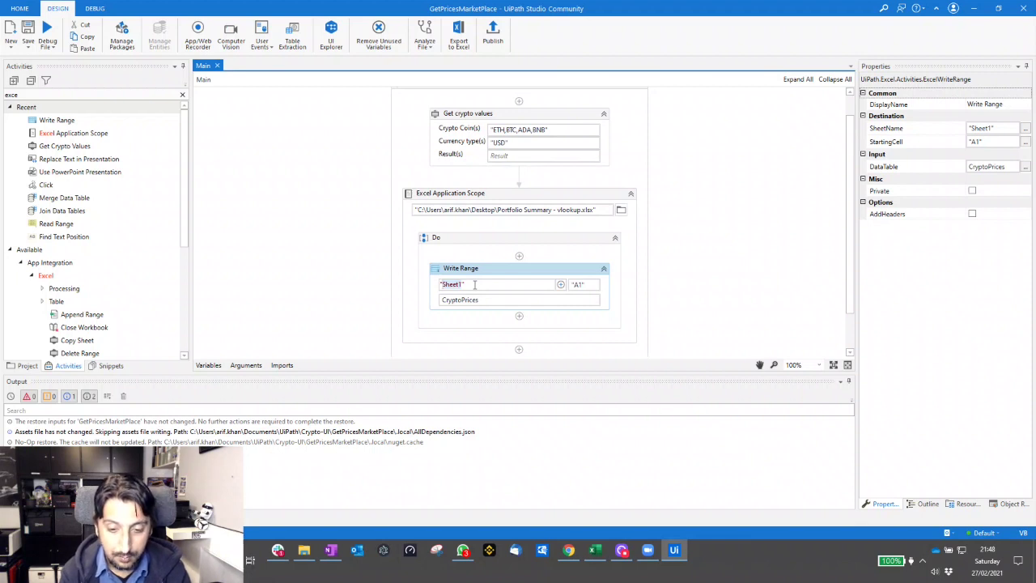
pyautogui.write('Latest-prices')
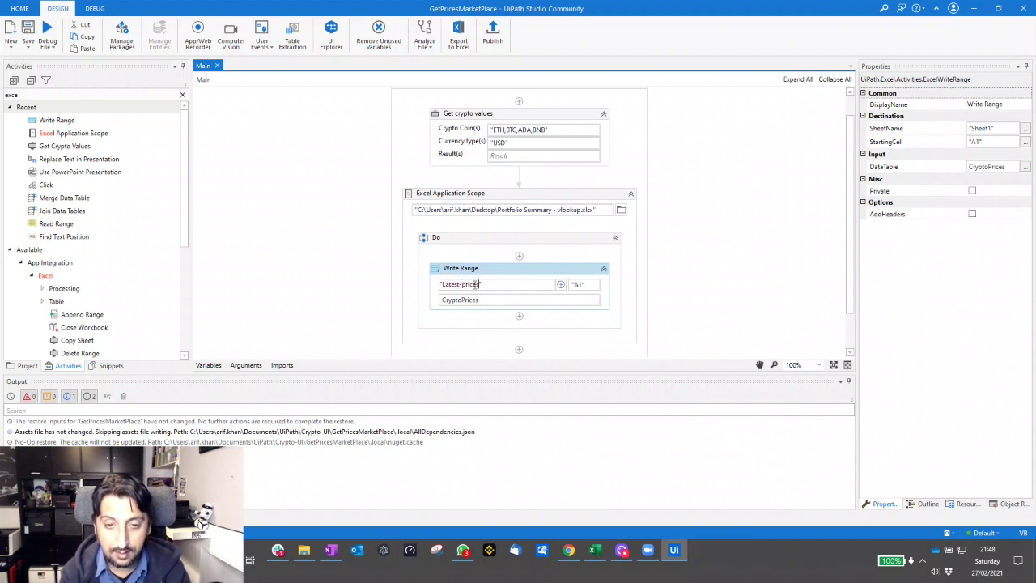
pyautogui.click(340, 211)
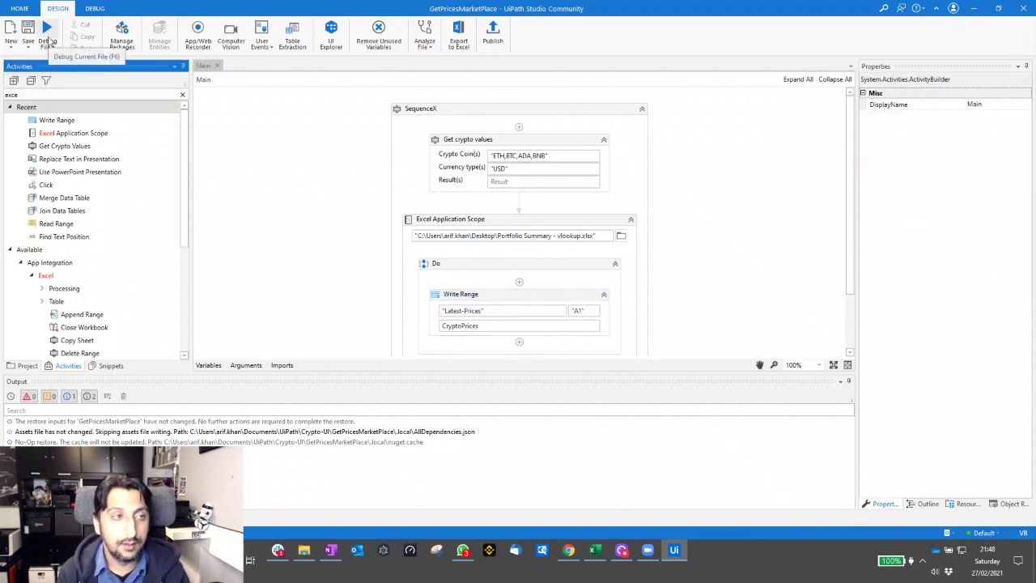
# Close the portfolio workbook open in Excel and run the GetPricesMarketPlace workflow.
pyautogui.click(594, 550)
pyautogui.hotkey('alt', 'F4')
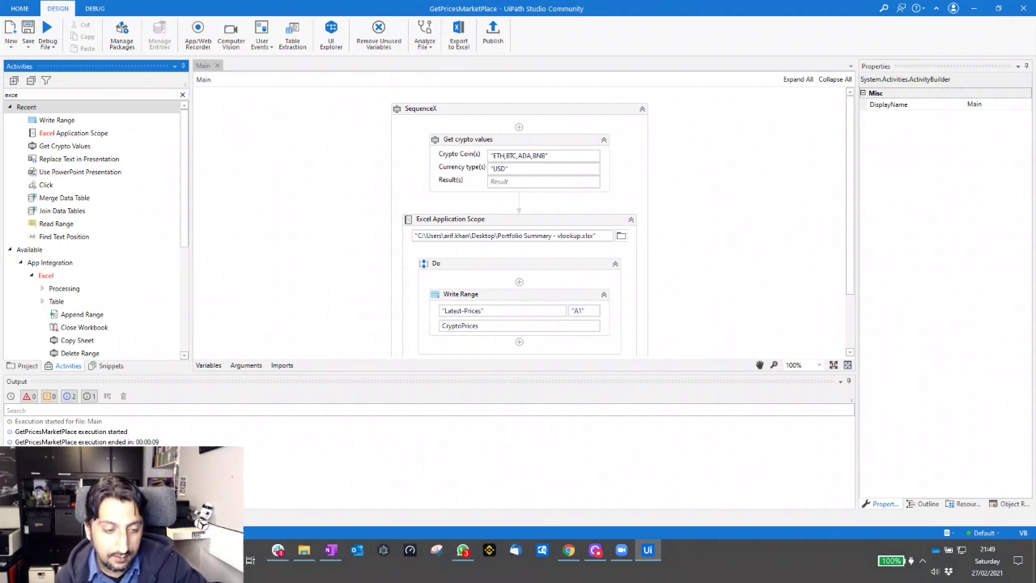
# Launch Excel through a system search for excel.
pyautogui.press('super')
pyautogui.press('Escape')
pyautogui.press('super')
pyautogui.write('excel')
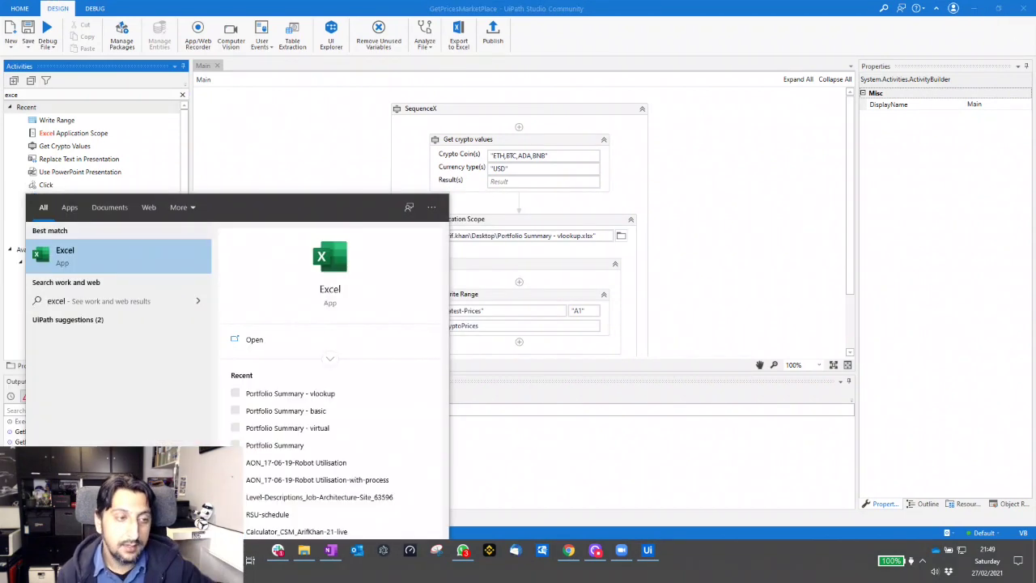
pyautogui.press('Return')
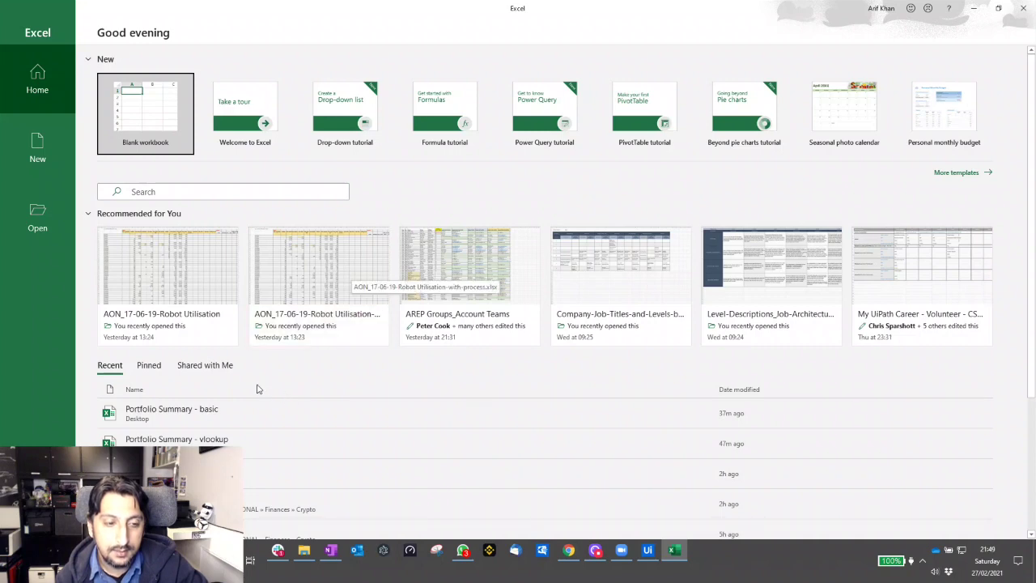
# Open the Portfolio Summary - vlookup workbook and examine the prices on Latest-Prices and the summary sheet that uses them.
pyautogui.click(192, 441)
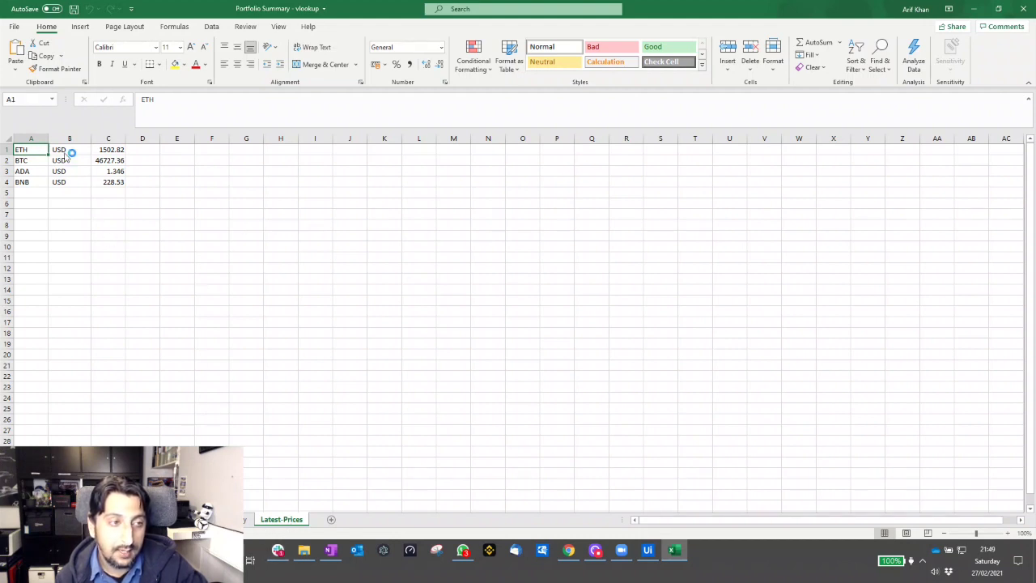
pyautogui.click(108, 149)
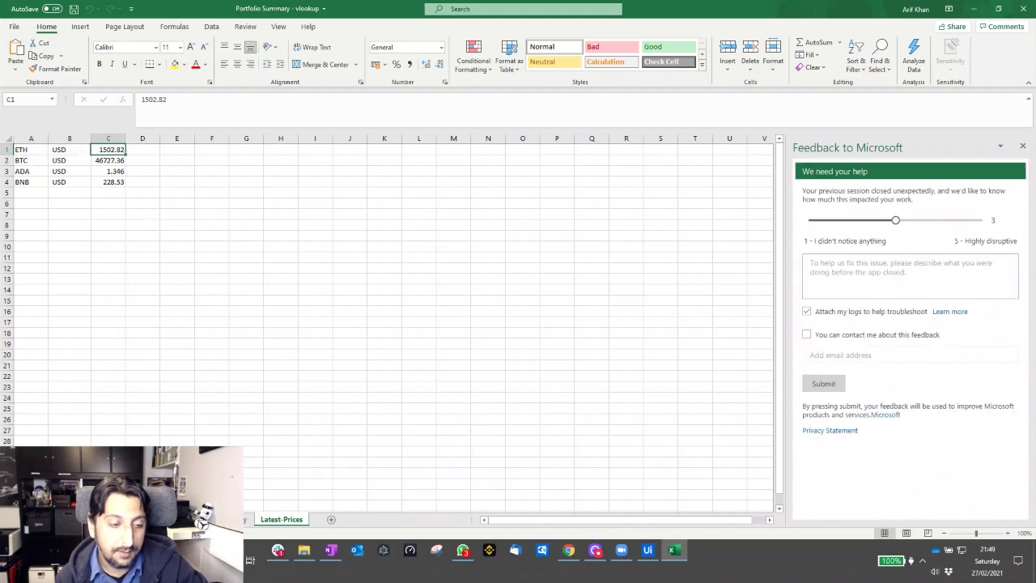
pyautogui.hotkey('ctrl', 'pageup')
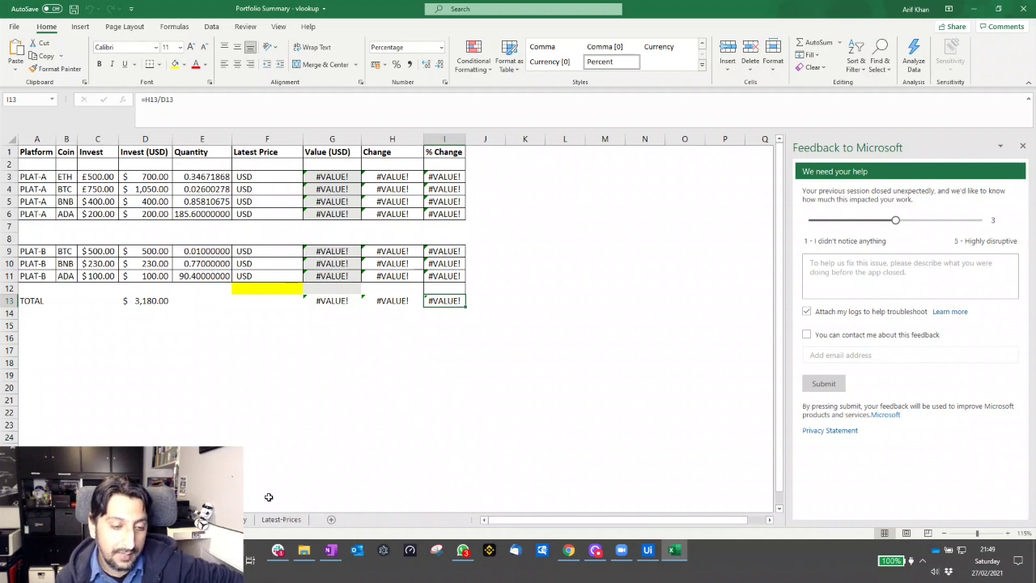
pyautogui.click(276, 521)
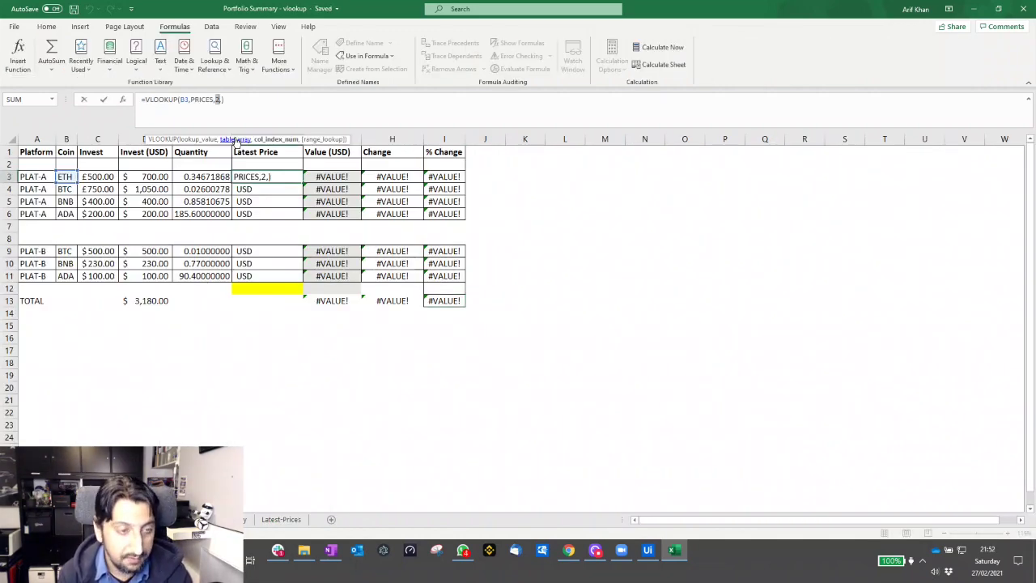
# Set the VLOOKUP column index in F3 to 3 and fill the formula down the Latest Price column to F11.
pyautogui.hotkey('ctrl', 'Return')
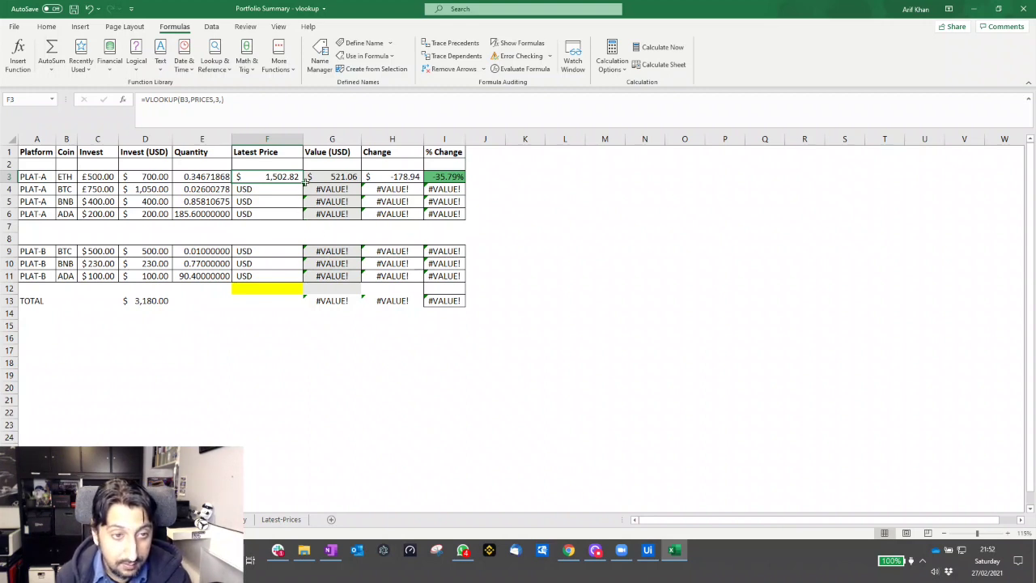
pyautogui.moveTo(305, 182); pyautogui.dragTo(301, 276)
# Clear the Latest Price formulas from the blank rows in F7:F8.
pyautogui.click(269, 227)
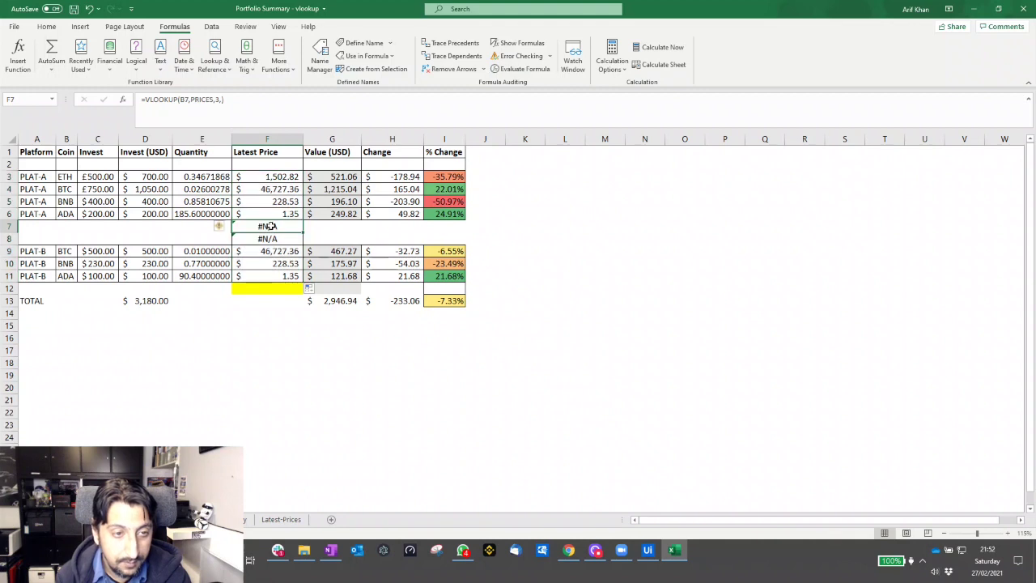
pyautogui.hotkey('shift', 'Down')
pyautogui.press('Delete')
pyautogui.press('Up')
pyautogui.press('Up')
pyautogui.press('Up')
pyautogui.press('Up')
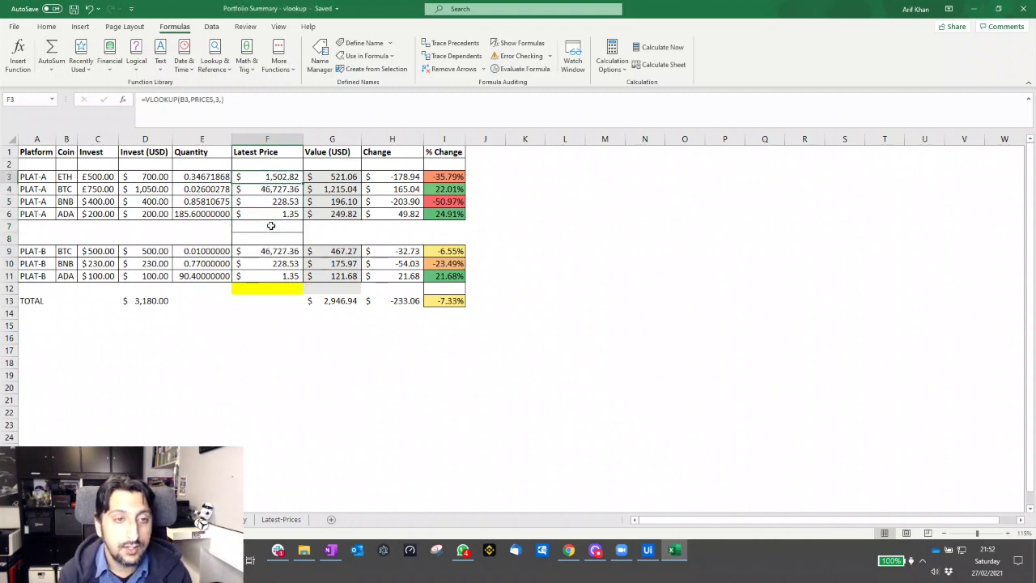
pyautogui.press('Left')
pyautogui.press('Left')
pyautogui.press('Left')
pyautogui.press('Left')
pyautogui.press('Left')
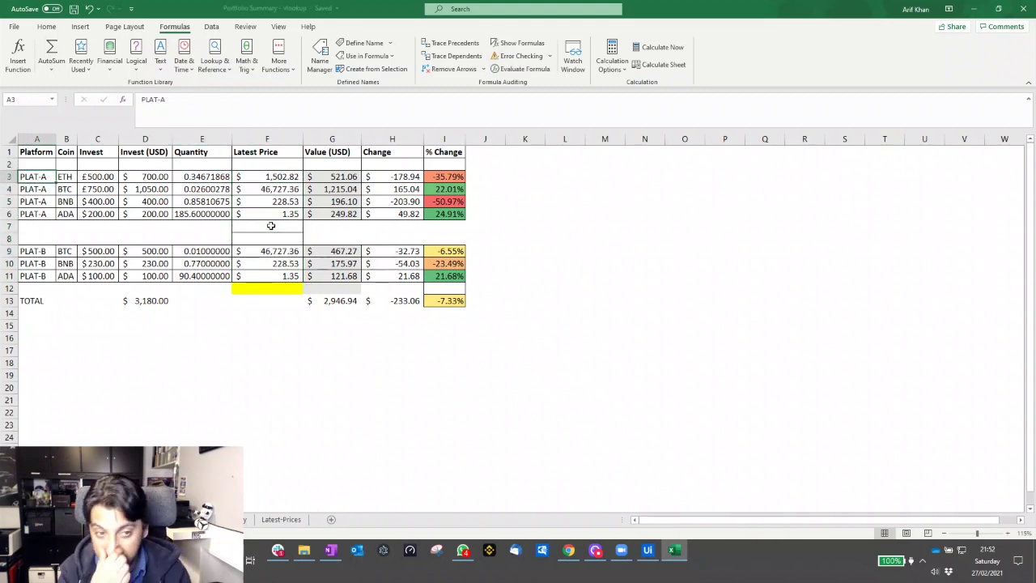
# Overwrite the four prices in C1:C4 of Latest-Prices with 20, save, and check the total % Change on the summary sheet.
pyautogui.click(271, 520)
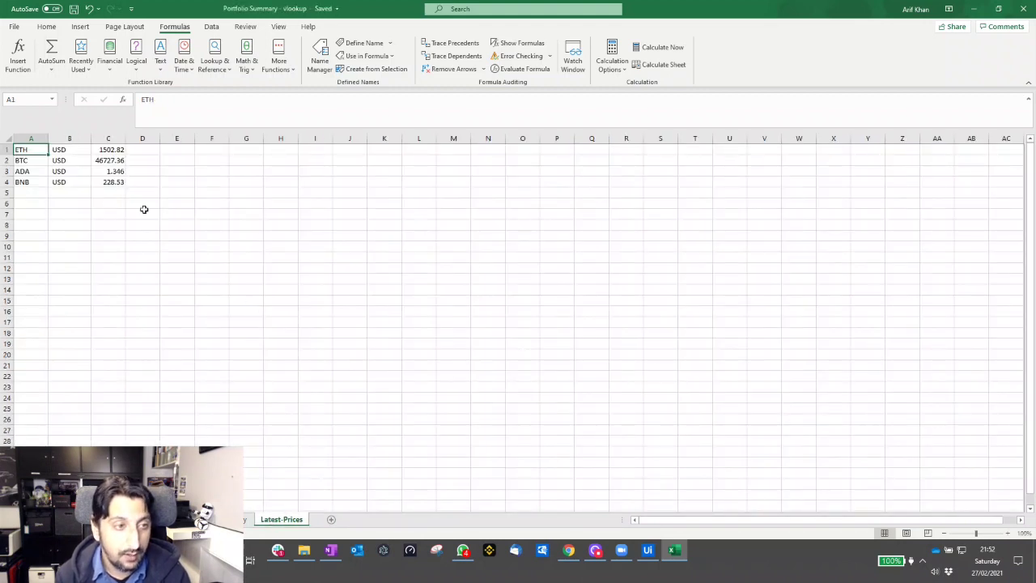
pyautogui.moveTo(108, 150); pyautogui.dragTo(111, 181)
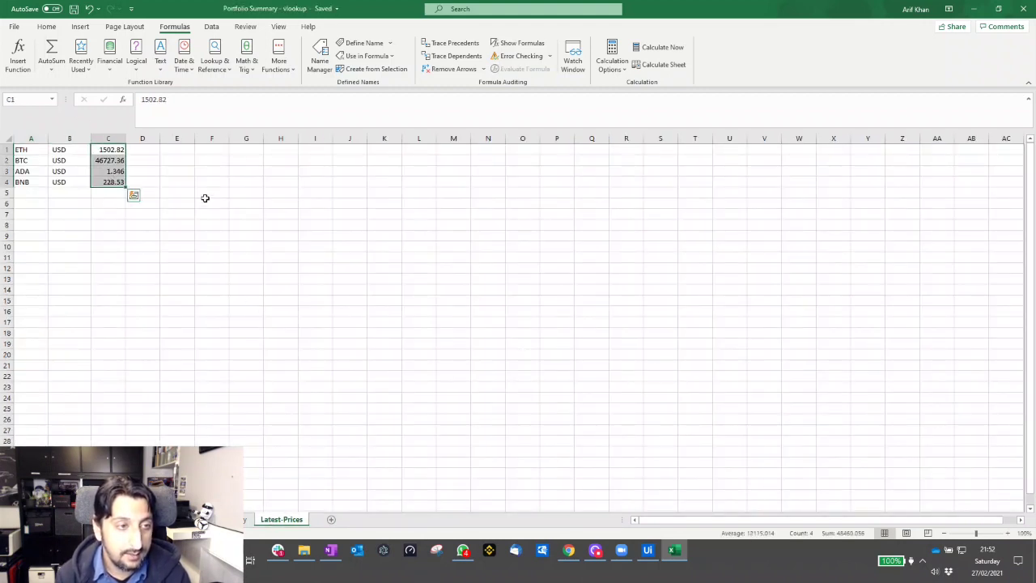
pyautogui.write('20')
pyautogui.press('Return')
pyautogui.write('20')
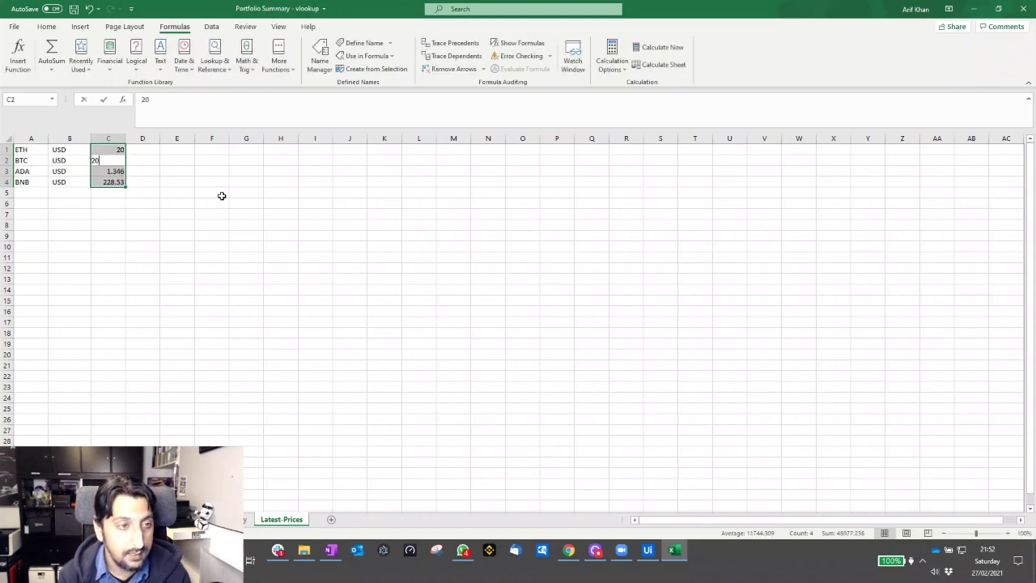
pyautogui.press('Return')
pyautogui.write('20')
pyautogui.press('Return')
pyautogui.write('20')
pyautogui.press('Return')
pyautogui.hotkey('ctrl', 's')
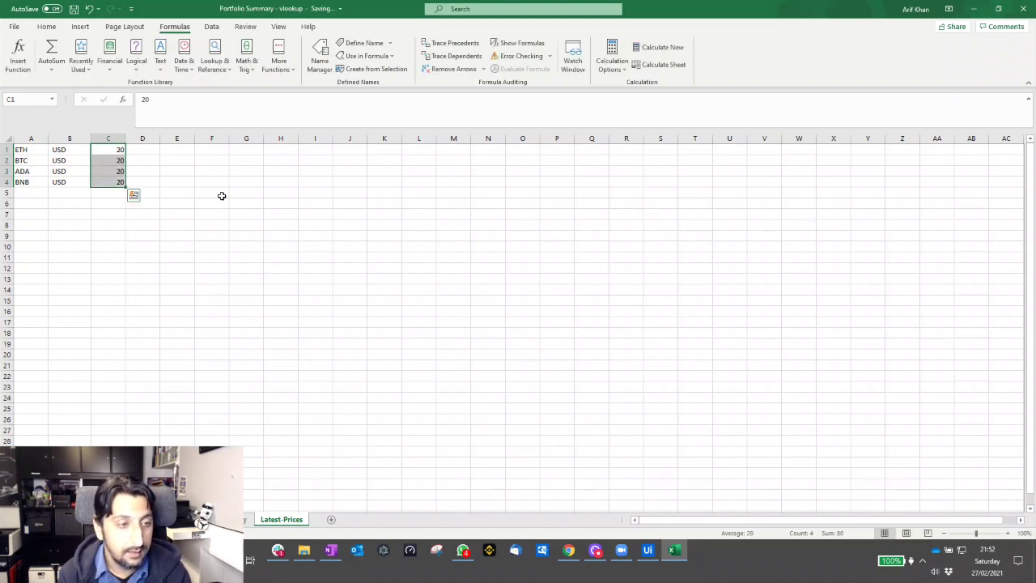
pyautogui.hotkey('ctrl', 'pageup')
pyautogui.click(444, 298)
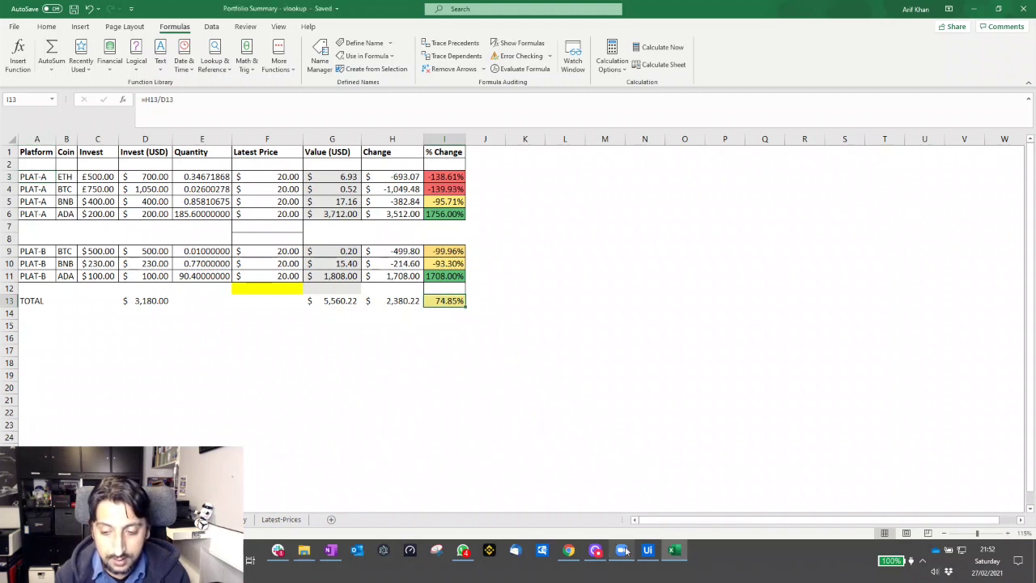
# Close the workbook, switch to UiPath Studio and run the GetPricesMarketPlace workflow in debug mode.
pyautogui.click(569, 551)
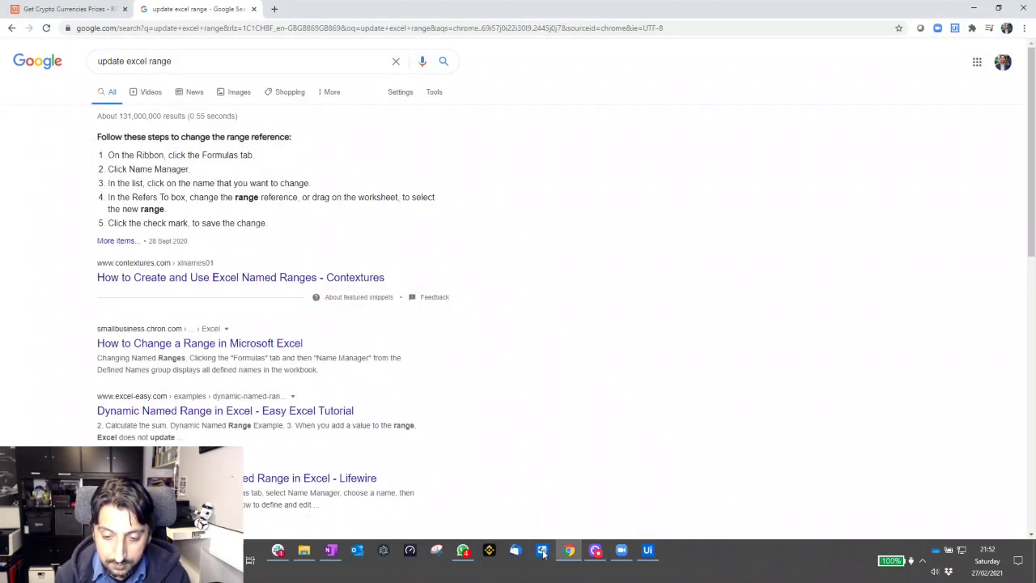
pyautogui.click(646, 551)
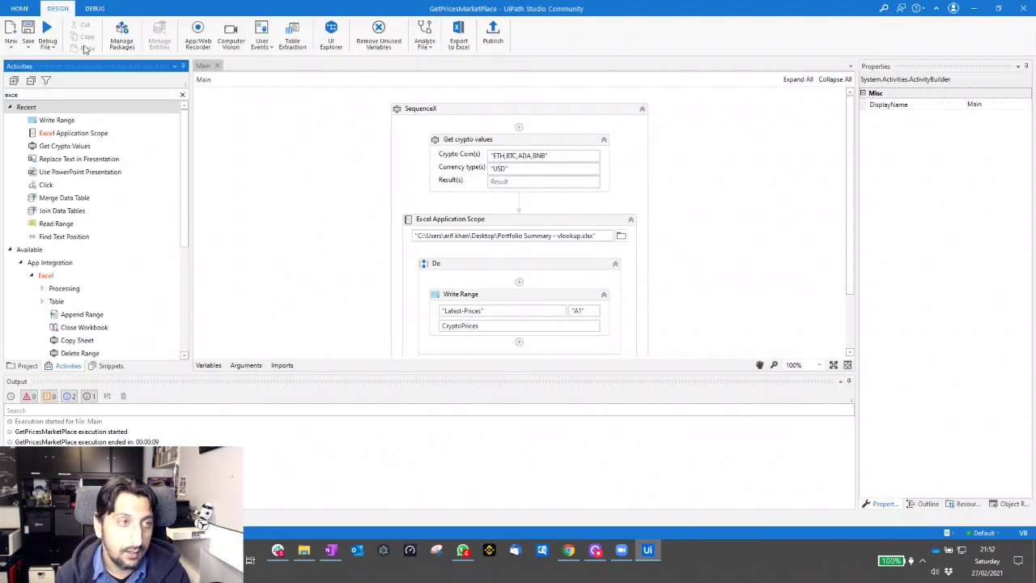
pyautogui.click(47, 36)
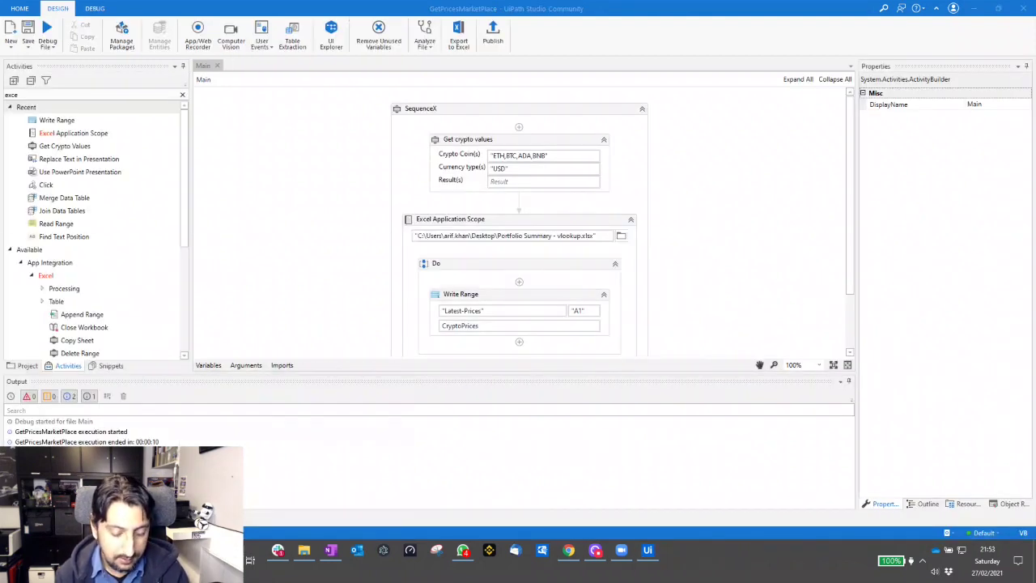
# Relaunch Excel, reopen Portfolio Summary - vlookup and compare the rewritten Latest-Prices values with the summary sheet.
pyautogui.press('super')
pyautogui.write('excel')
pyautogui.press('Return')
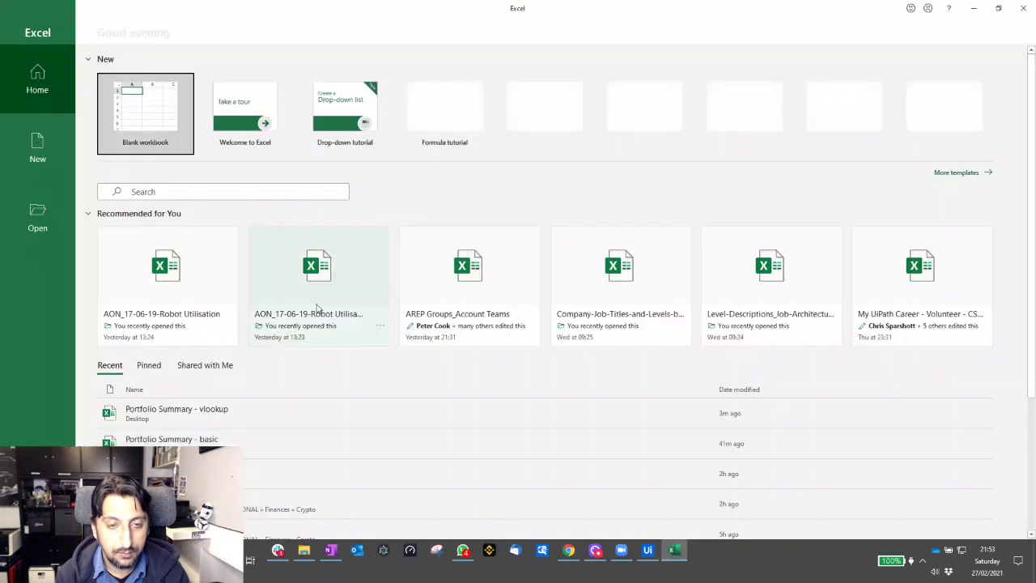
pyautogui.click(216, 416)
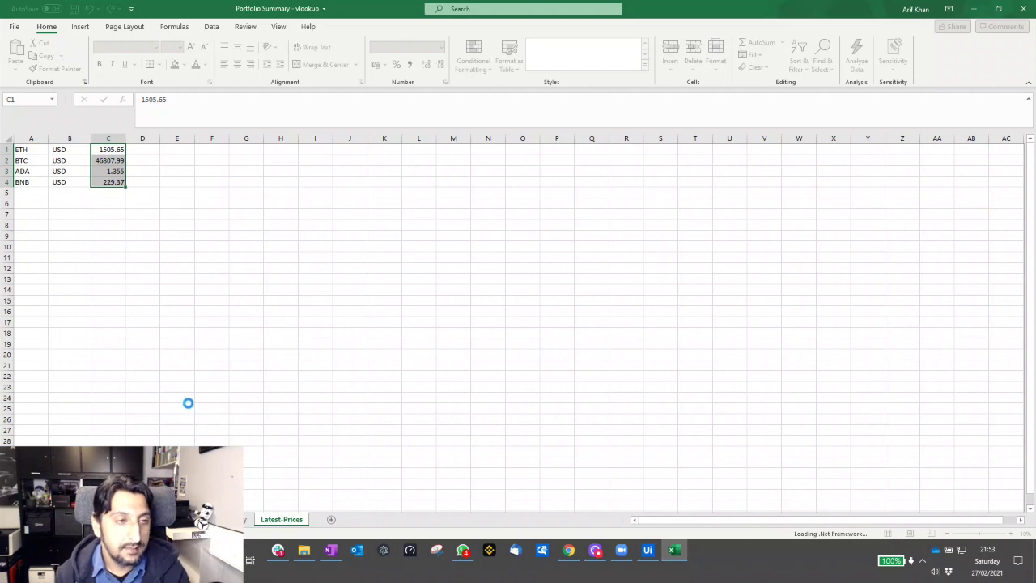
pyautogui.click(133, 169)
pyautogui.hotkey('ctrl', 'pageup')
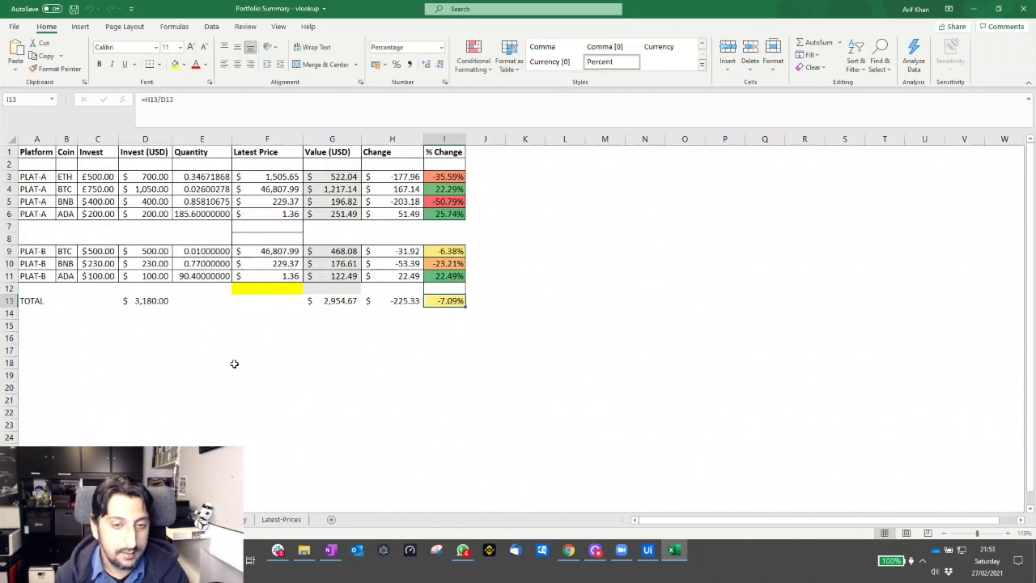